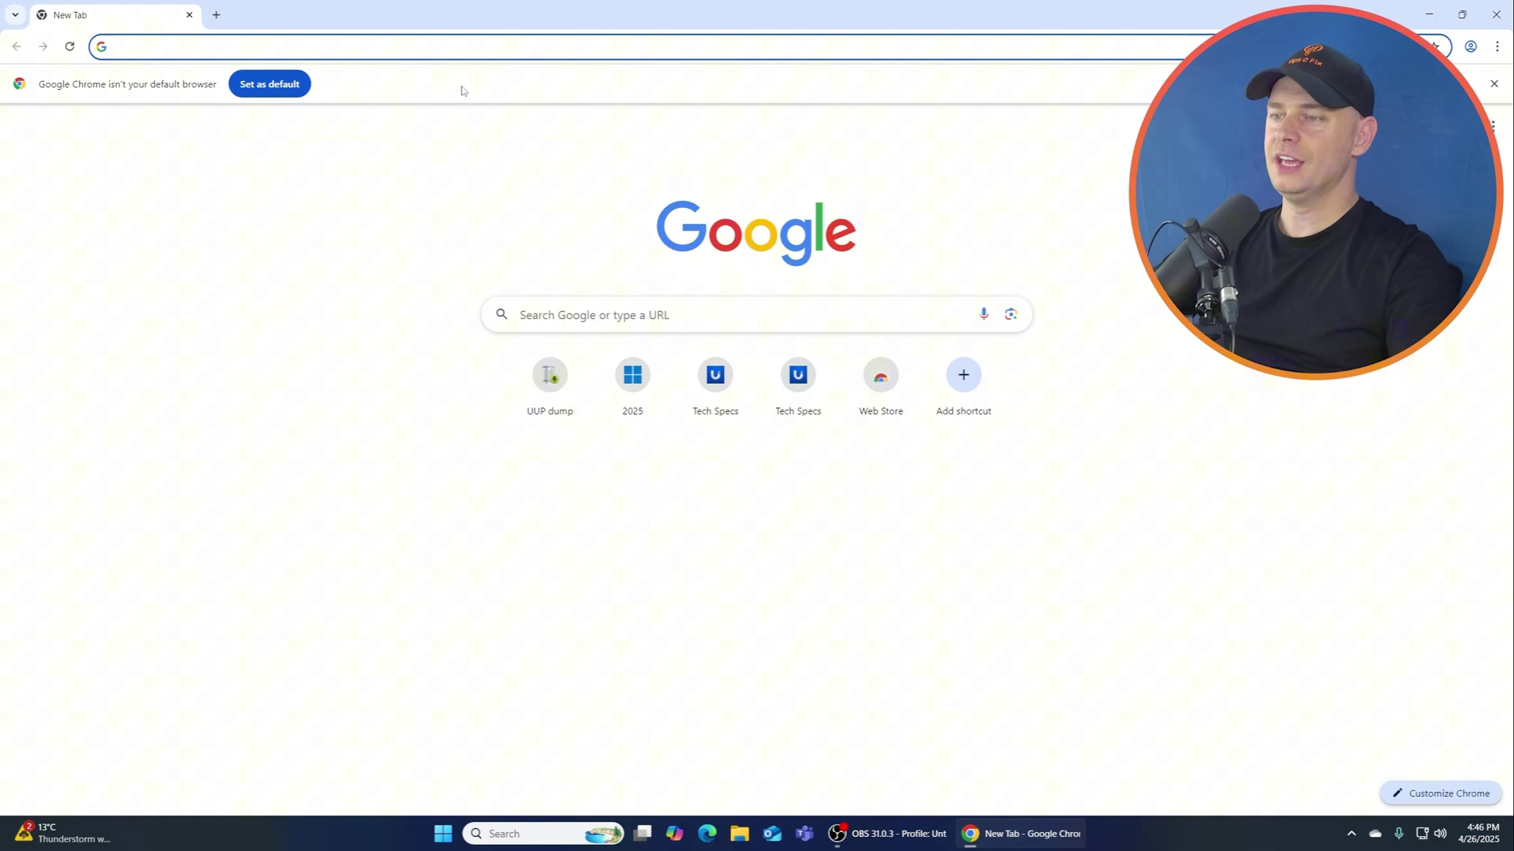
# - Go to tips2fix.com and open its Windows 11 25H2 article
pyautogui.write('tips2fix')
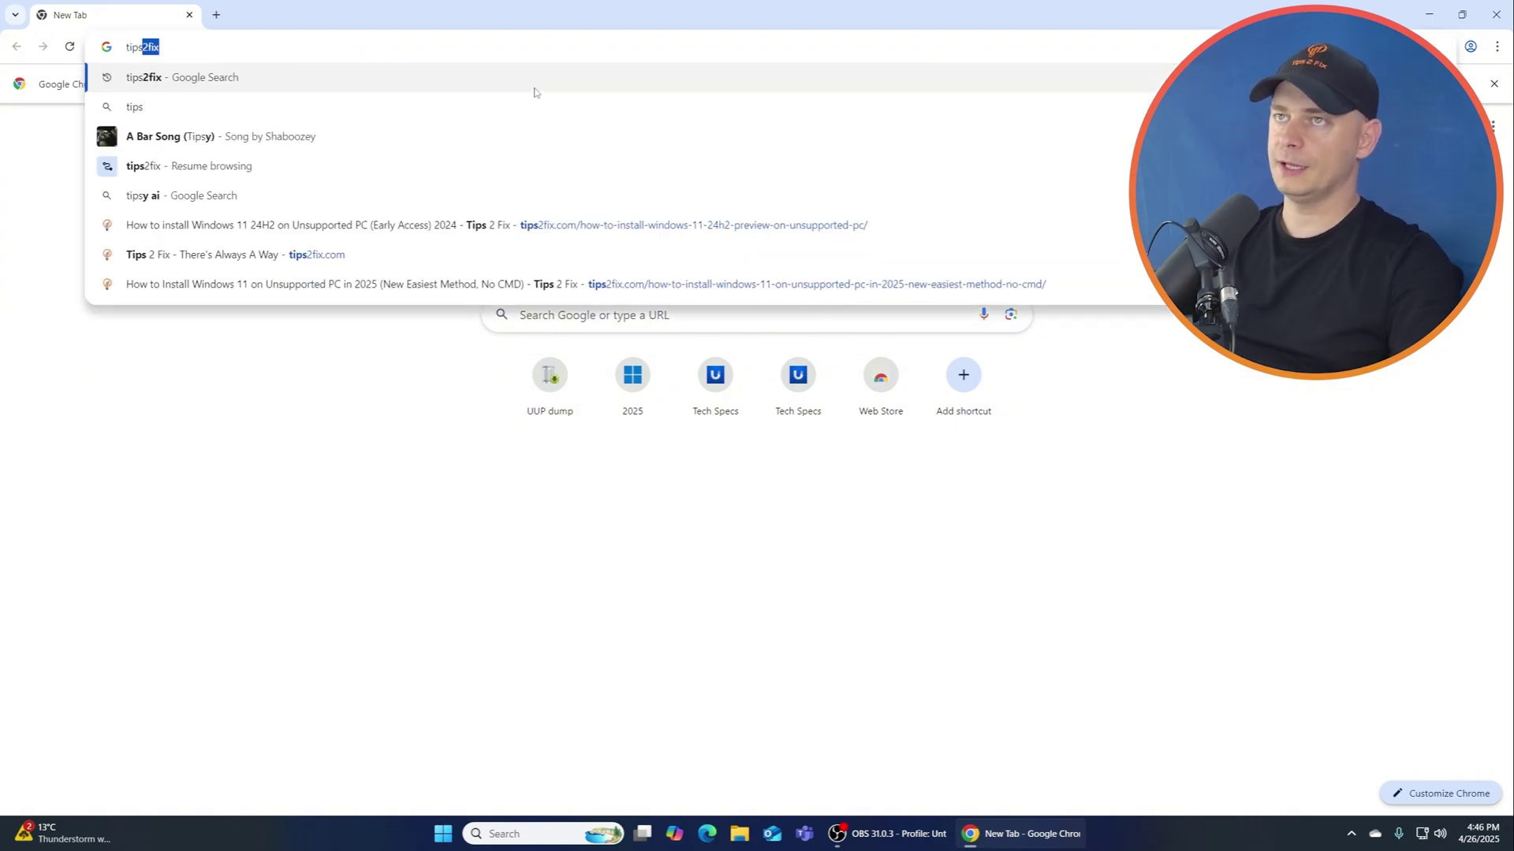
pyautogui.press('Return')
pyautogui.scroll(-2, 345, 262)
pyautogui.click(354, 394)
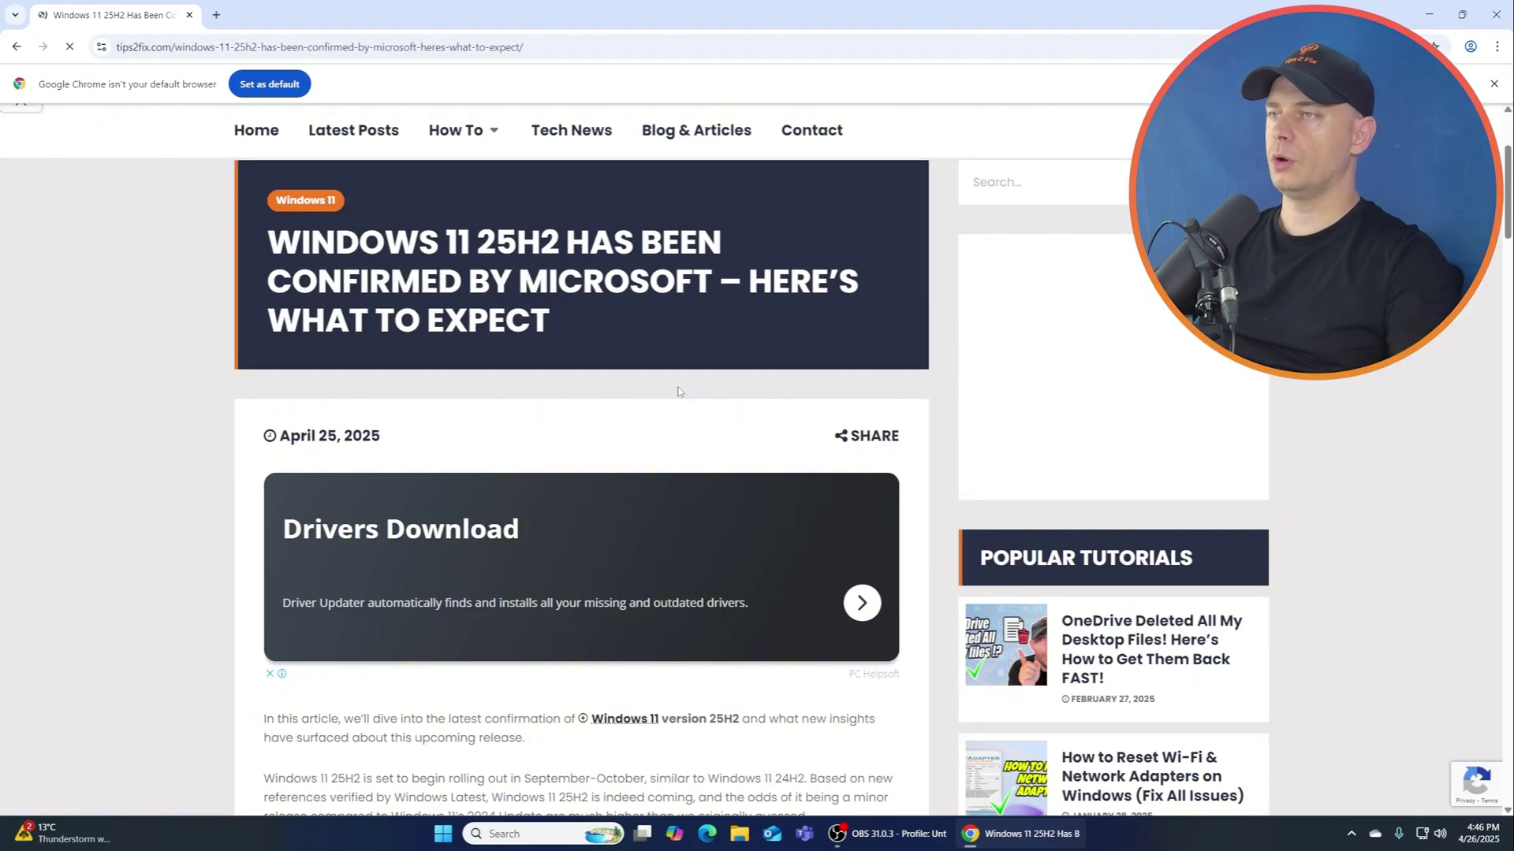
# - Scroll to the embedded tweet and open the original post on X
pyautogui.scroll(-2, 678, 385)
pyautogui.scroll(-5, 678, 392)
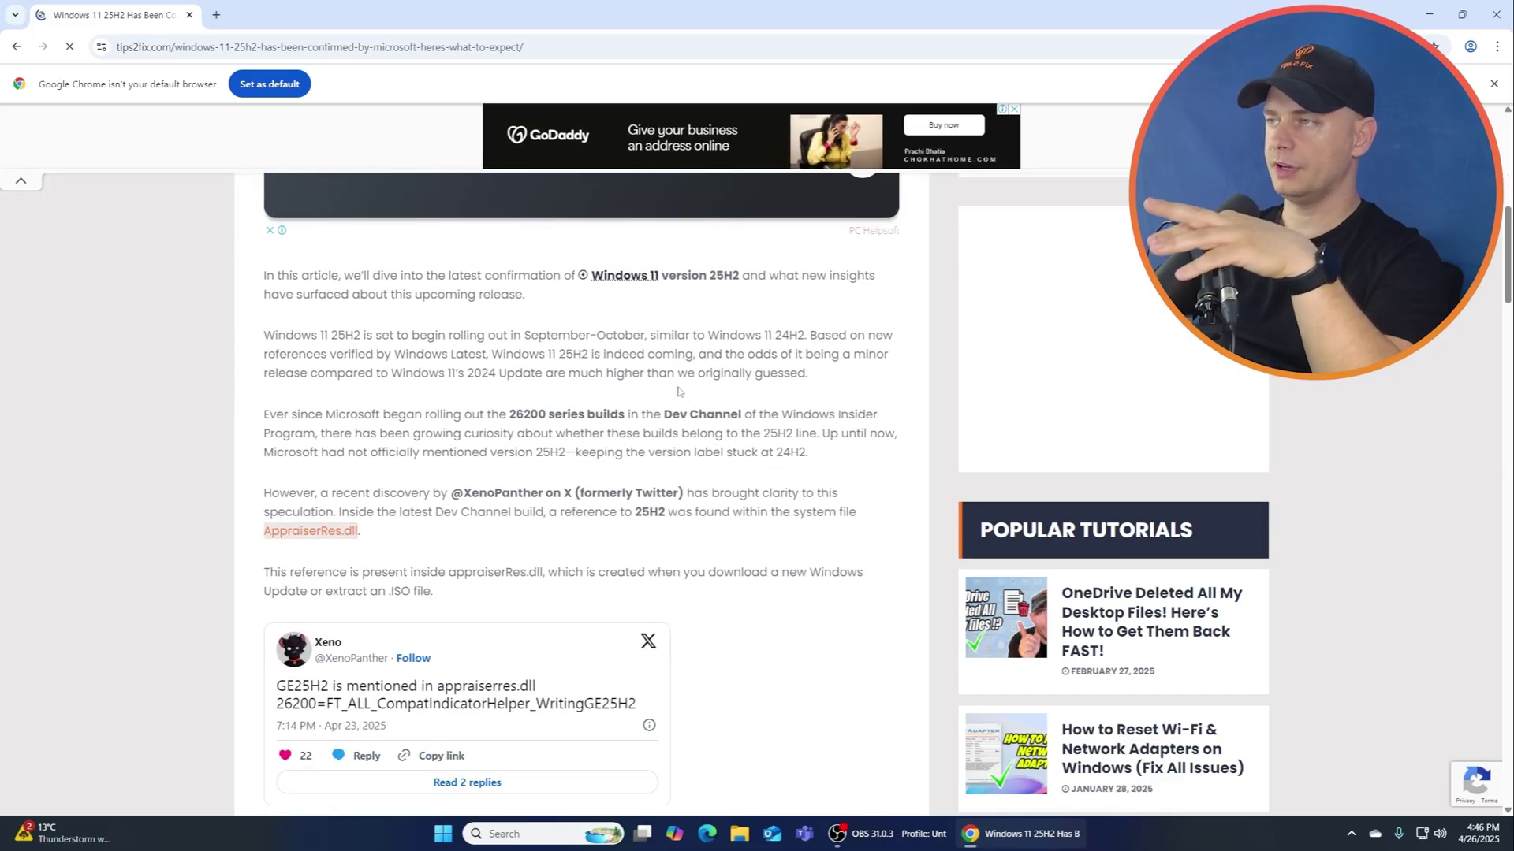
pyautogui.scroll(-1, 678, 392)
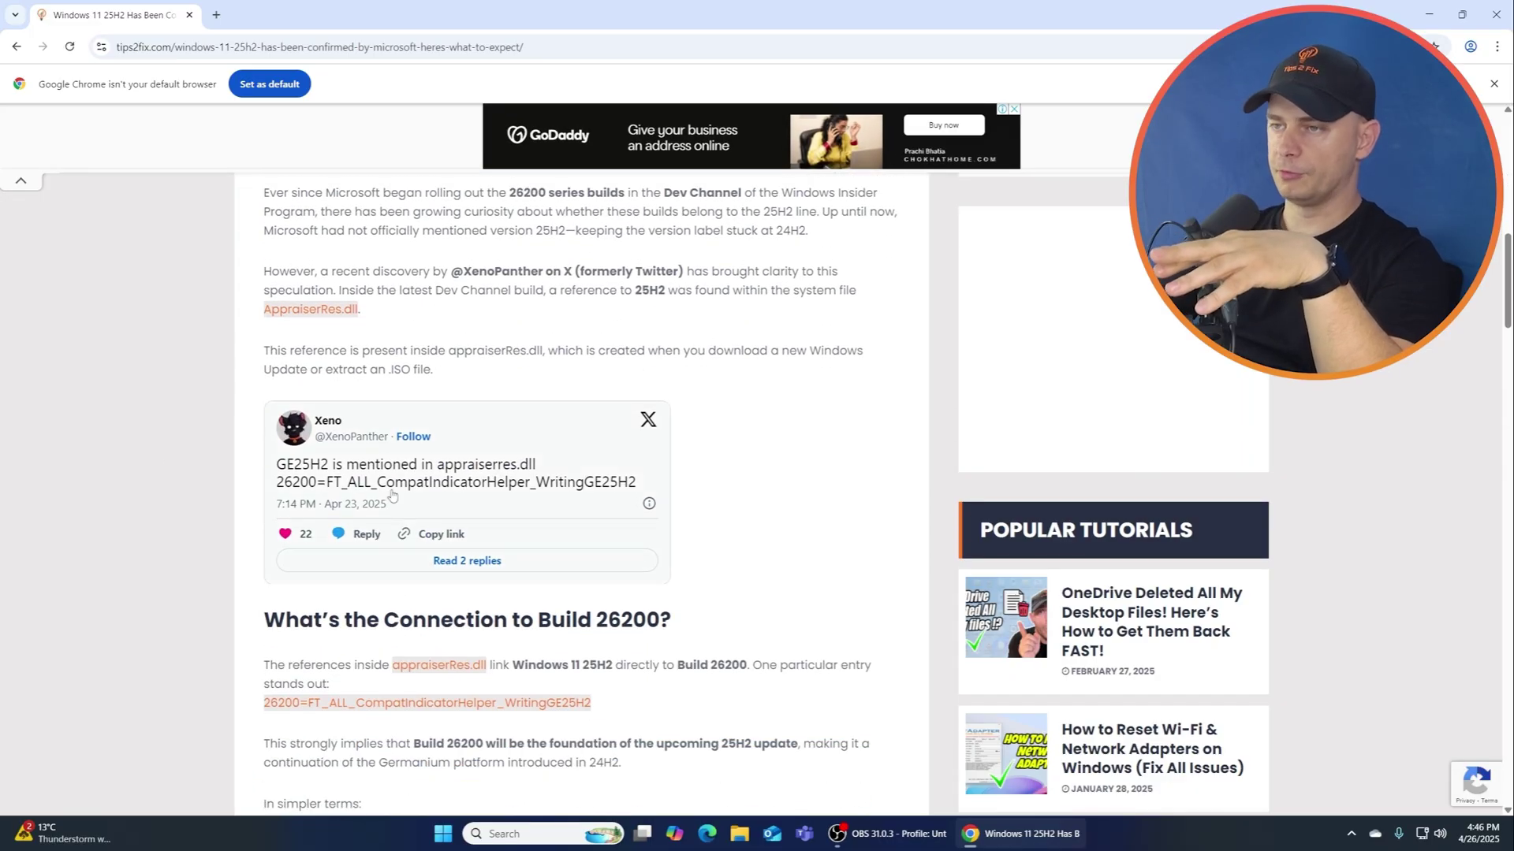
pyautogui.scroll(-1, 336, 473)
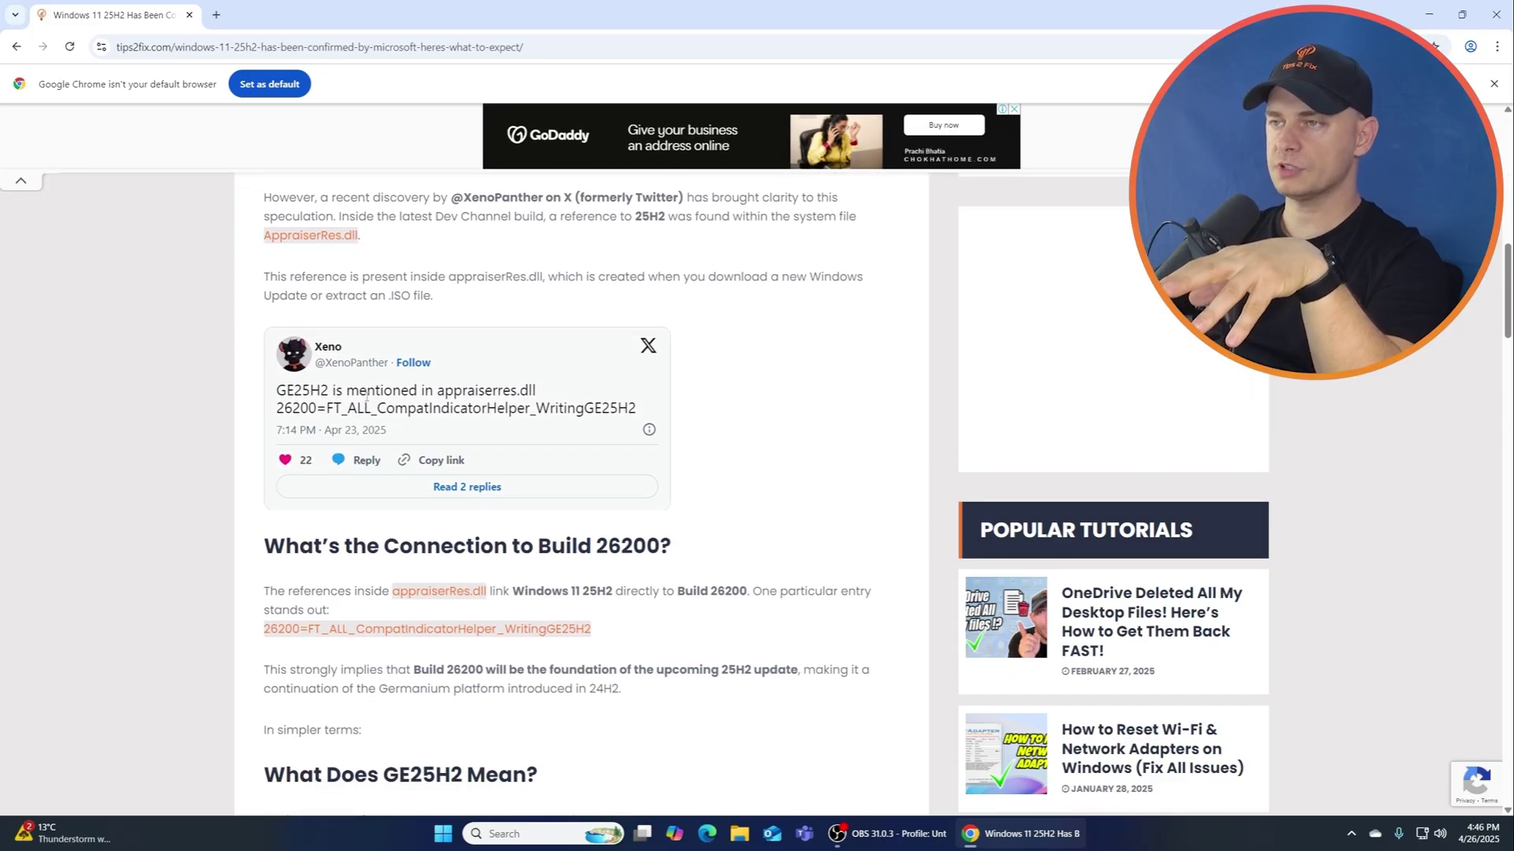
pyautogui.click(330, 348)
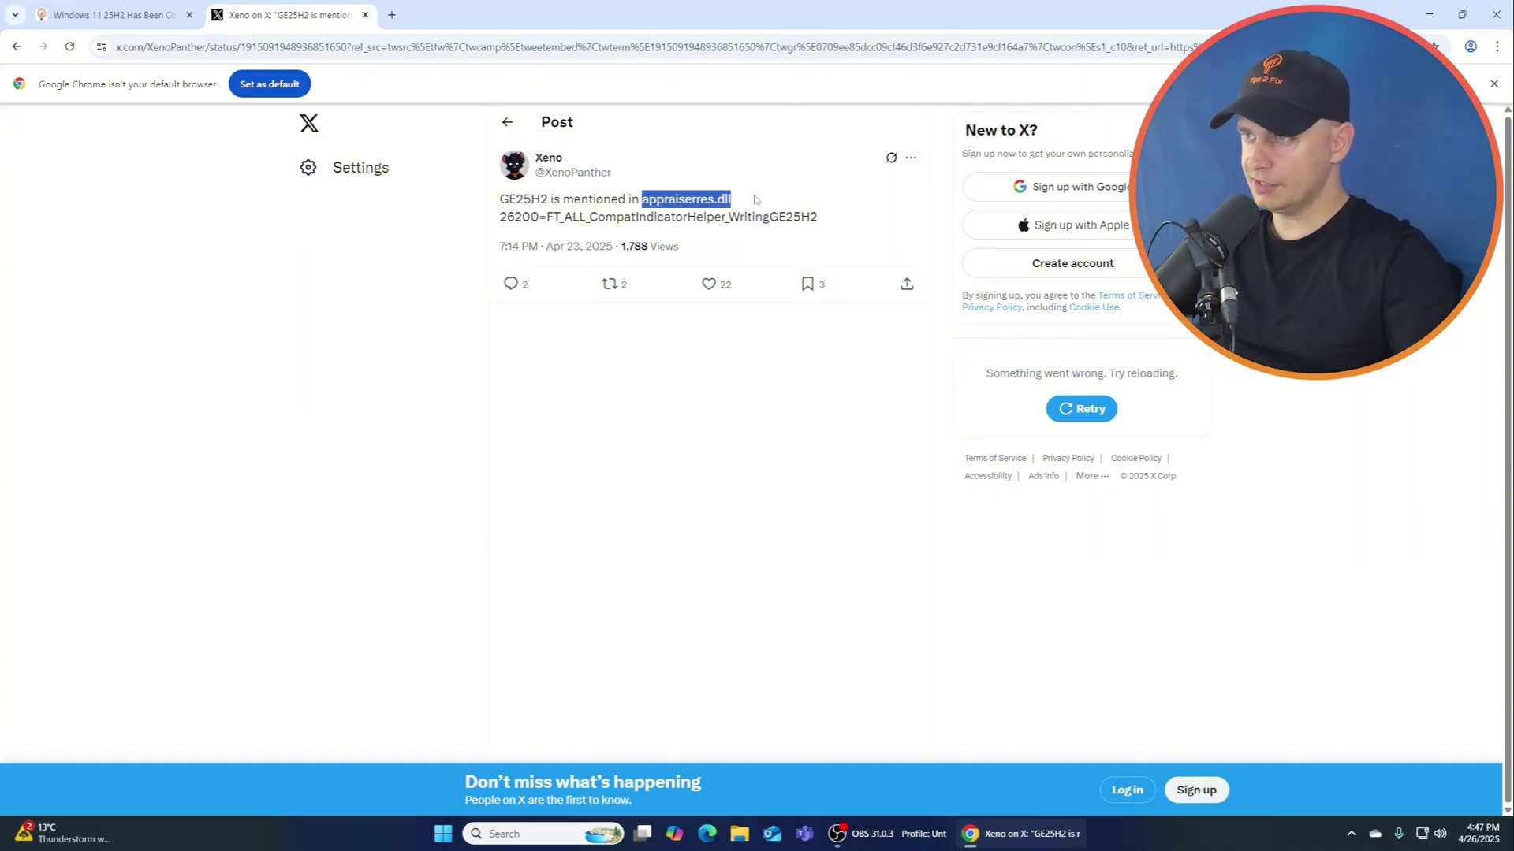
# - Copy build number 26200 from the X post and return to the 25H2 article tab
pyautogui.click(487, 245)
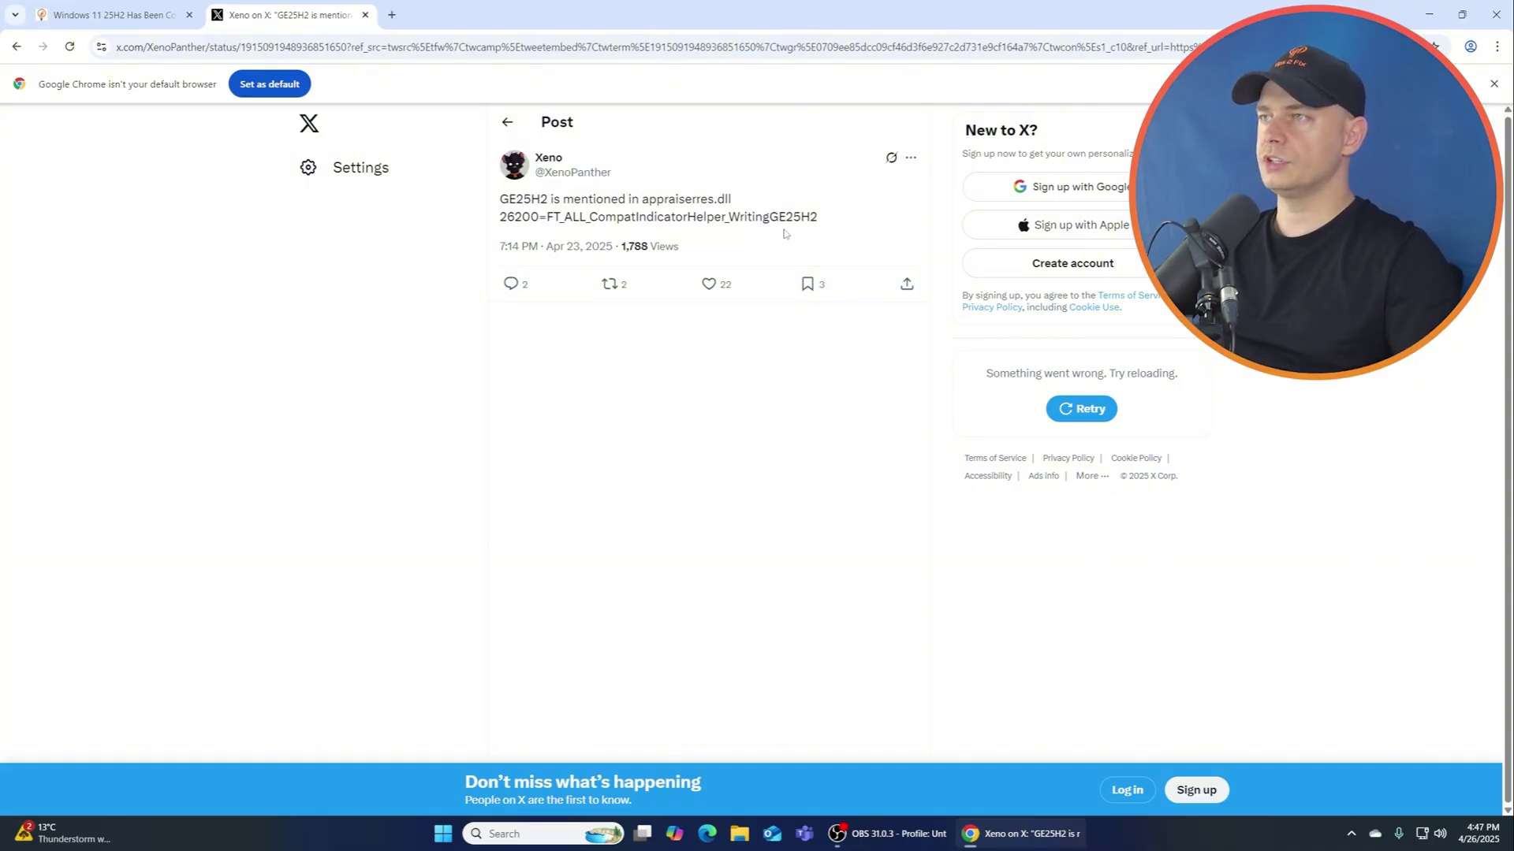
pyautogui.moveTo(529, 217); pyautogui.dragTo(555, 122)
pyautogui.click(504, 218)
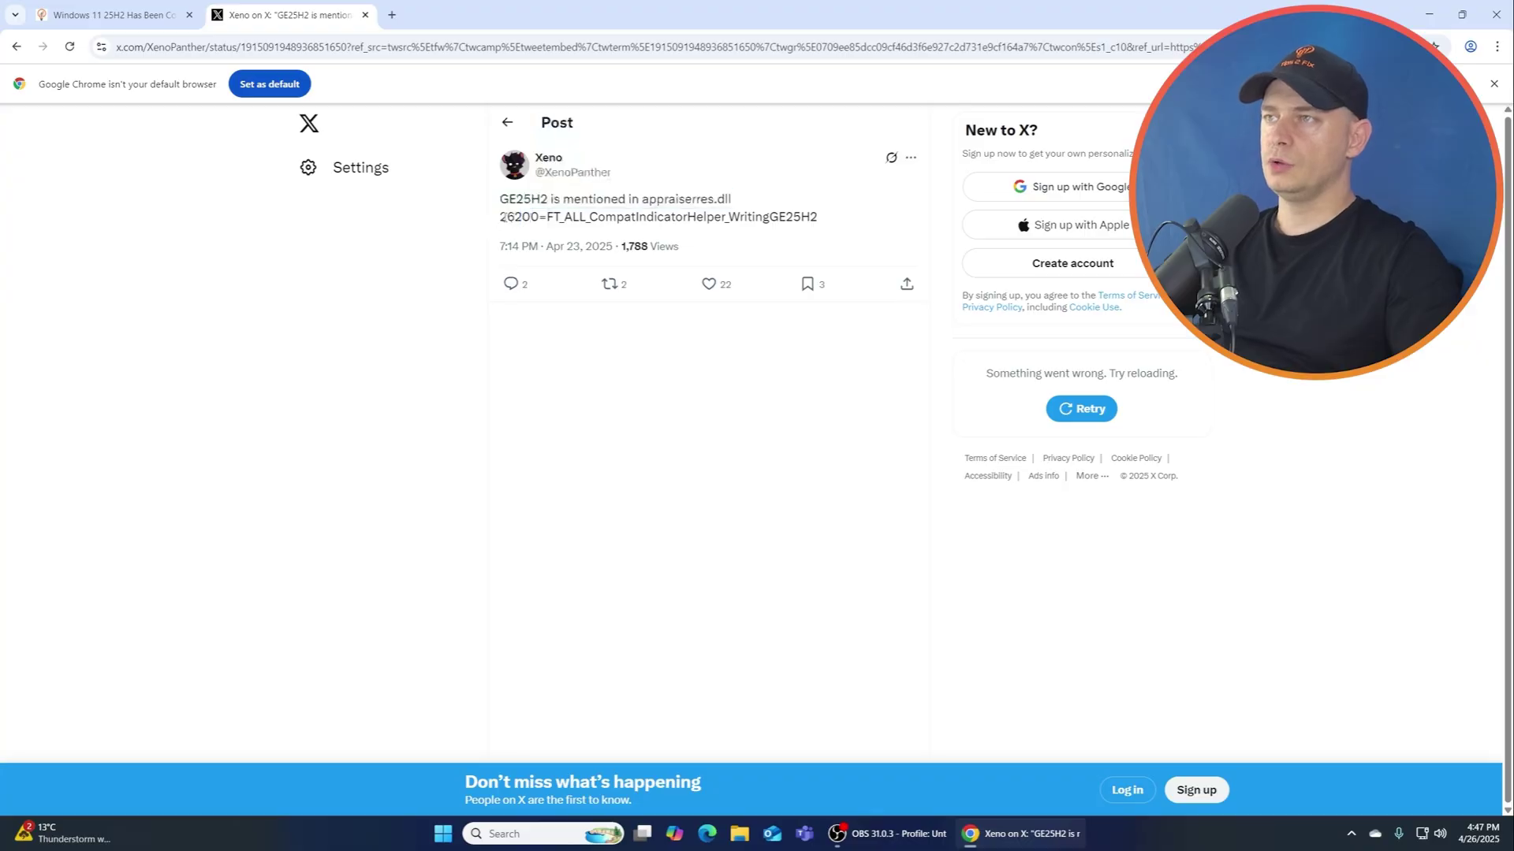
pyautogui.rightClick(541, 217)
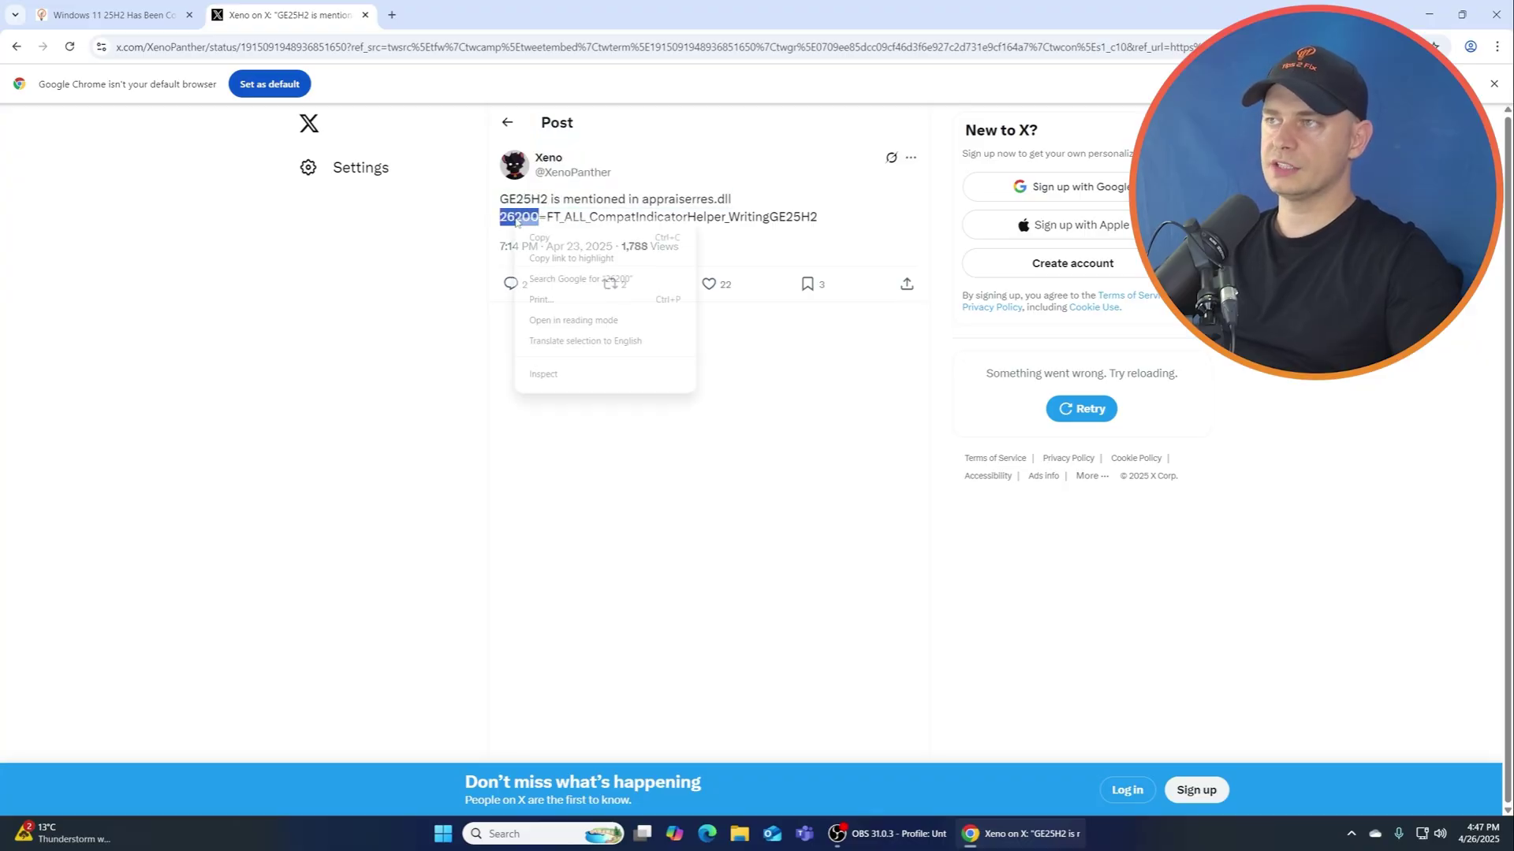
pyautogui.click(558, 239)
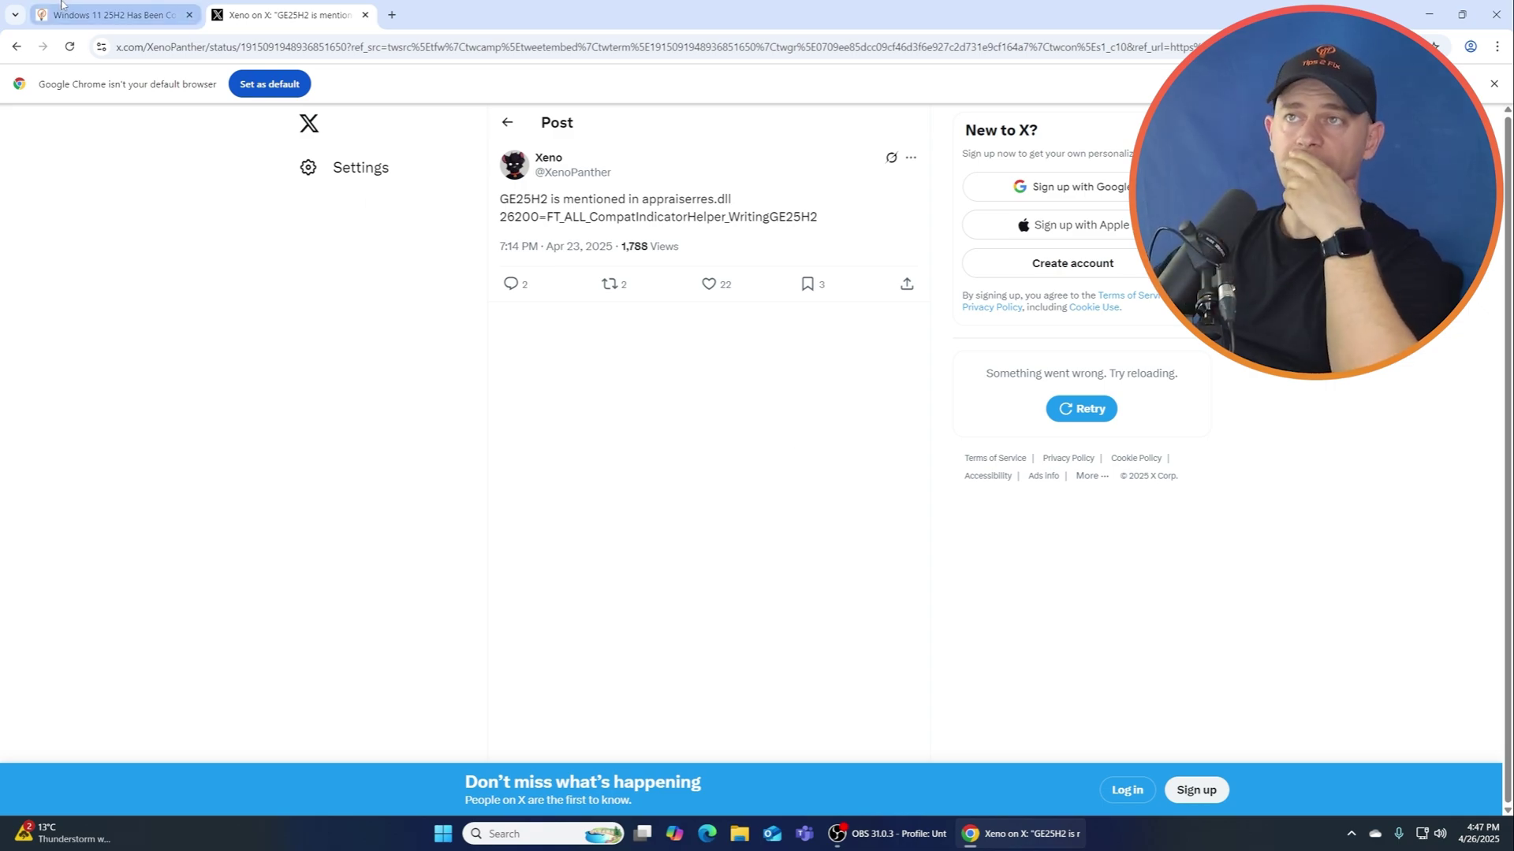
pyautogui.hotkey('ctrl', 'shift', 'Tab')
pyautogui.click(774, 466)
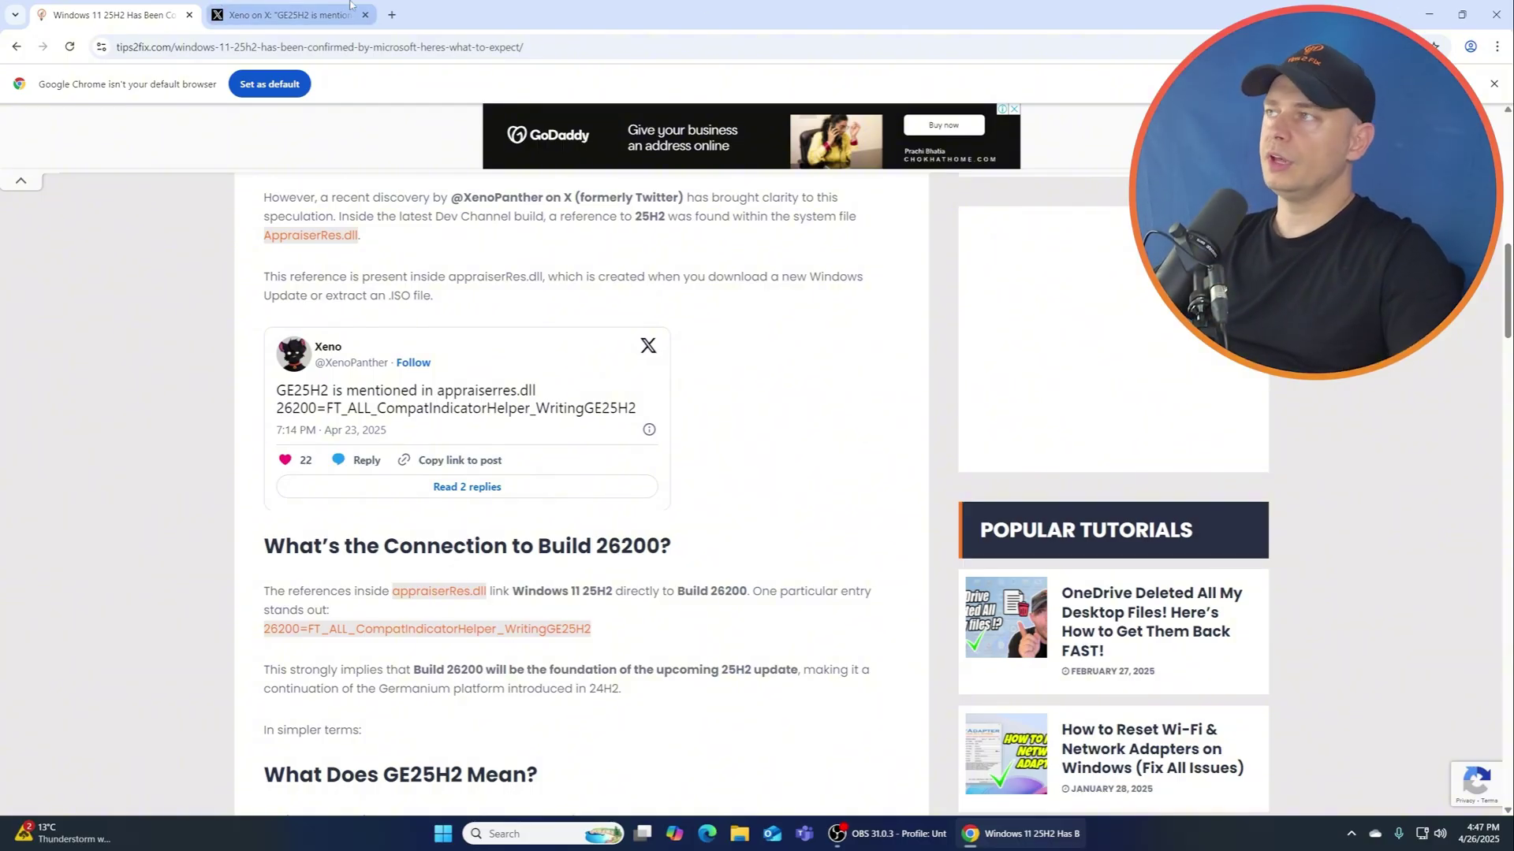
# - In a new Chrome window, search Google for 'Windows 11 Insider Preview 10.0.26200.5562'
pyautogui.click(1429, 14)
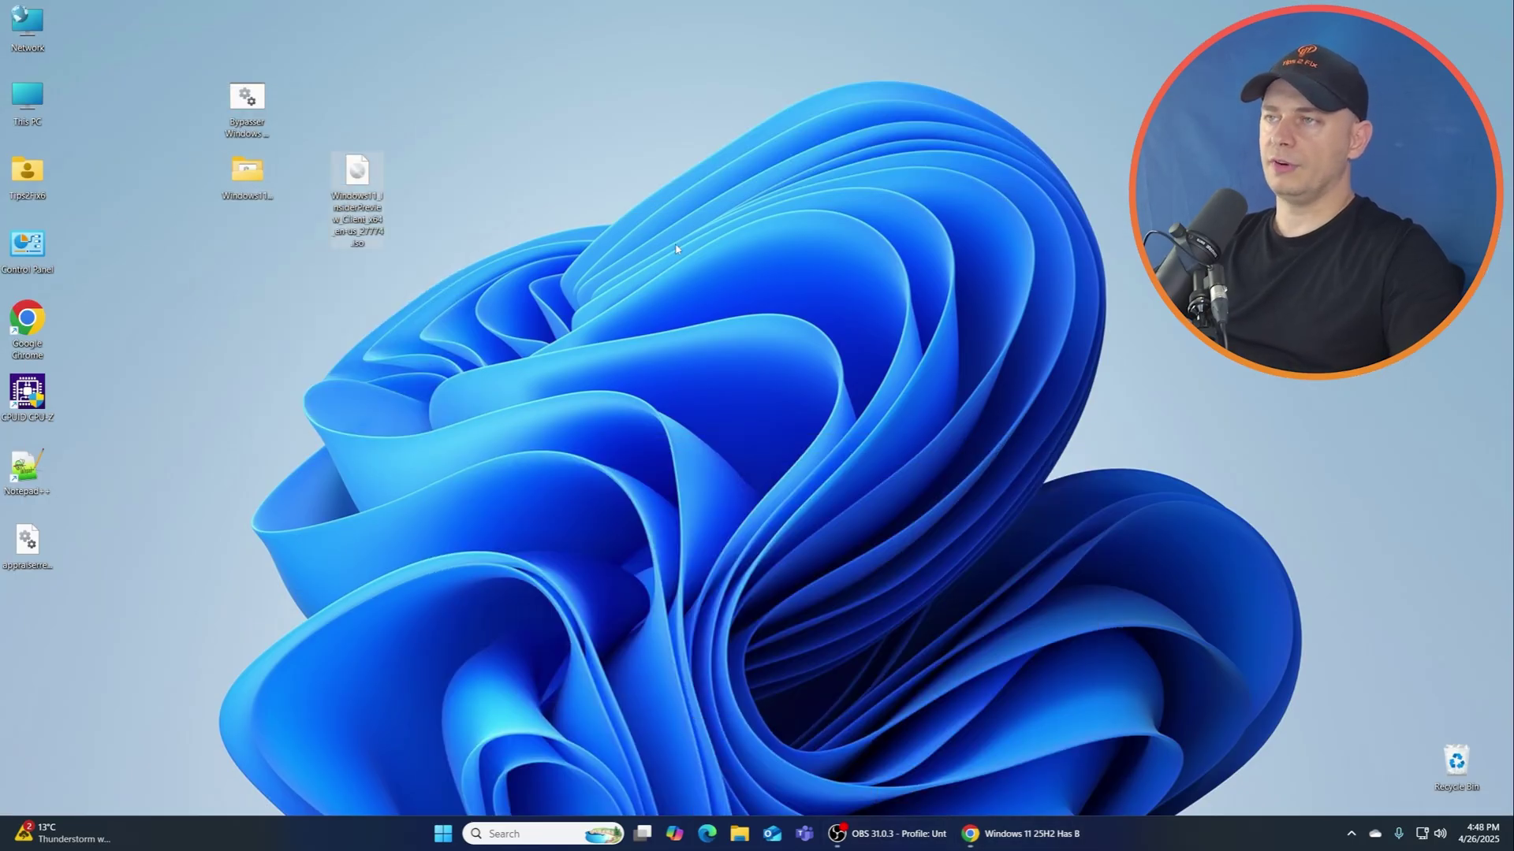
pyautogui.doubleClick(354, 161)
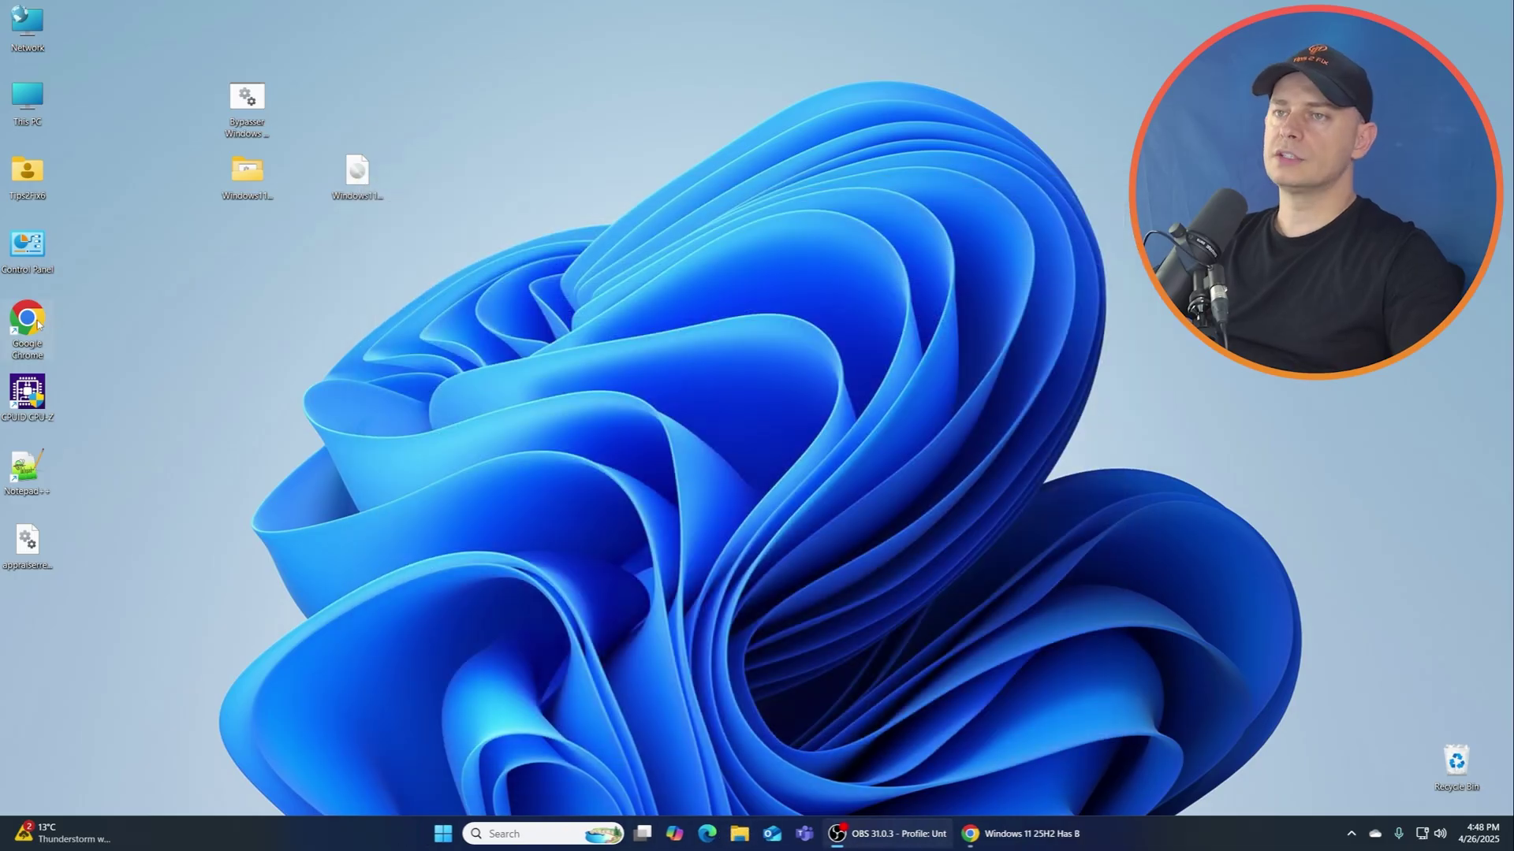
pyautogui.doubleClick(37, 323)
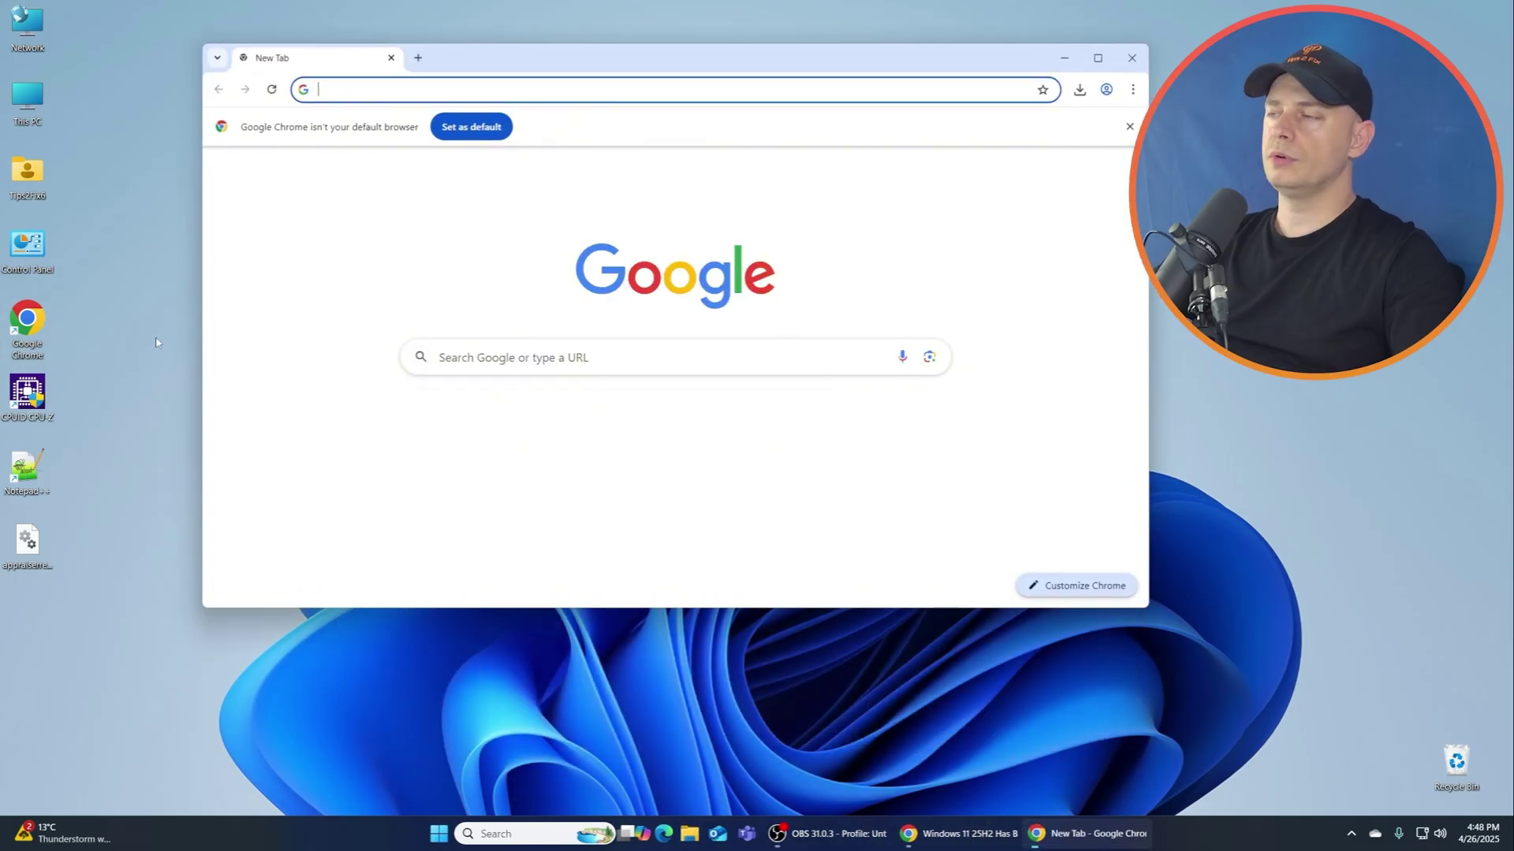
pyautogui.click(638, 89)
pyautogui.write('windo')
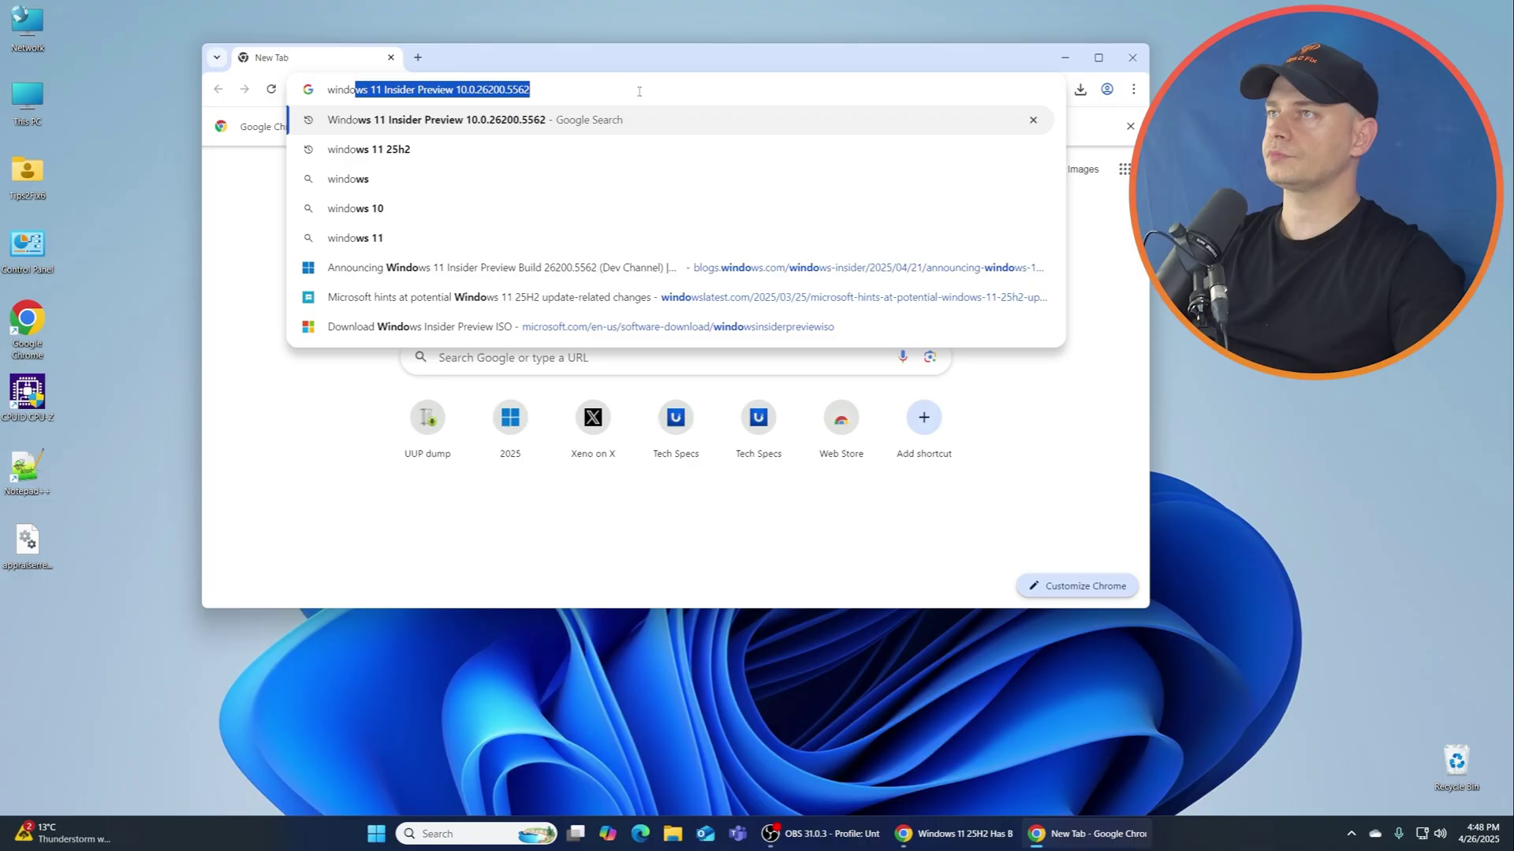
pyautogui.press('Return')
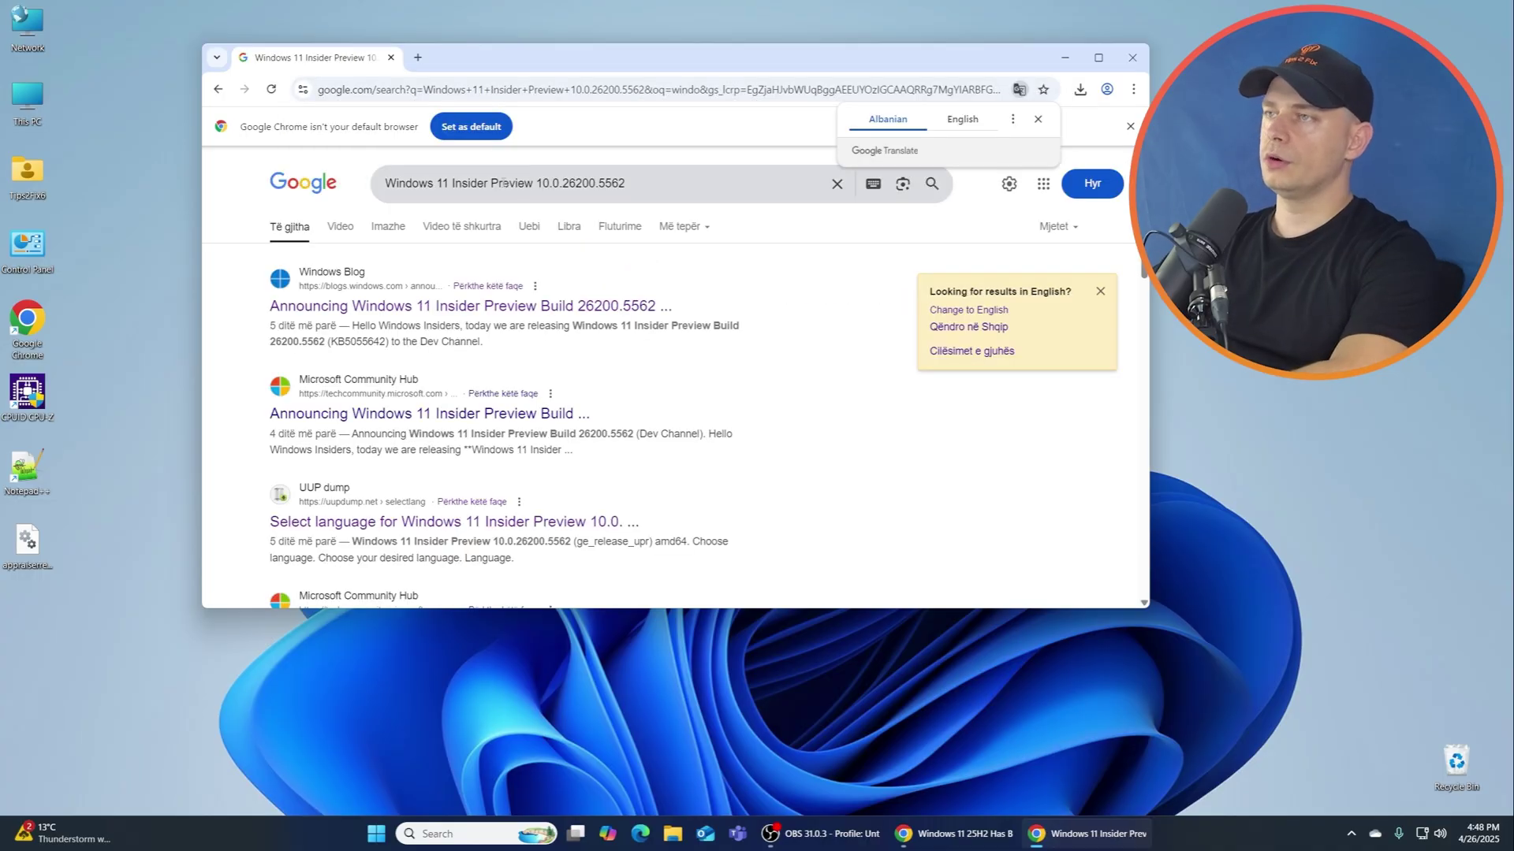
# - Replace the search query with 'windowns 11 download'
pyautogui.moveTo(534, 184); pyautogui.dragTo(625, 185)
pyautogui.press('BackSpace')
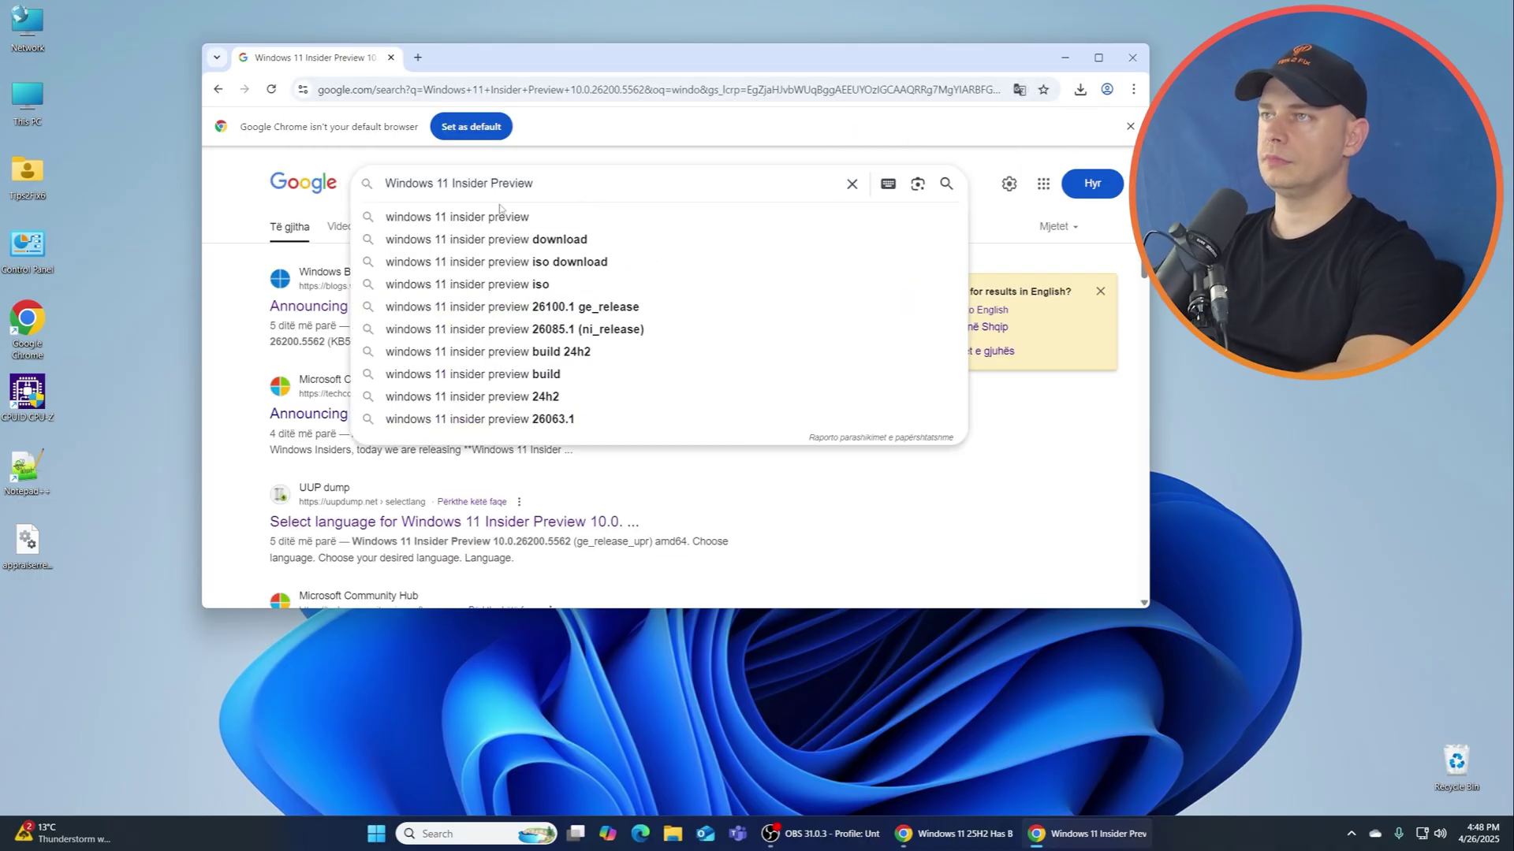
pyautogui.tripleClick(611, 184)
pyautogui.write('win')
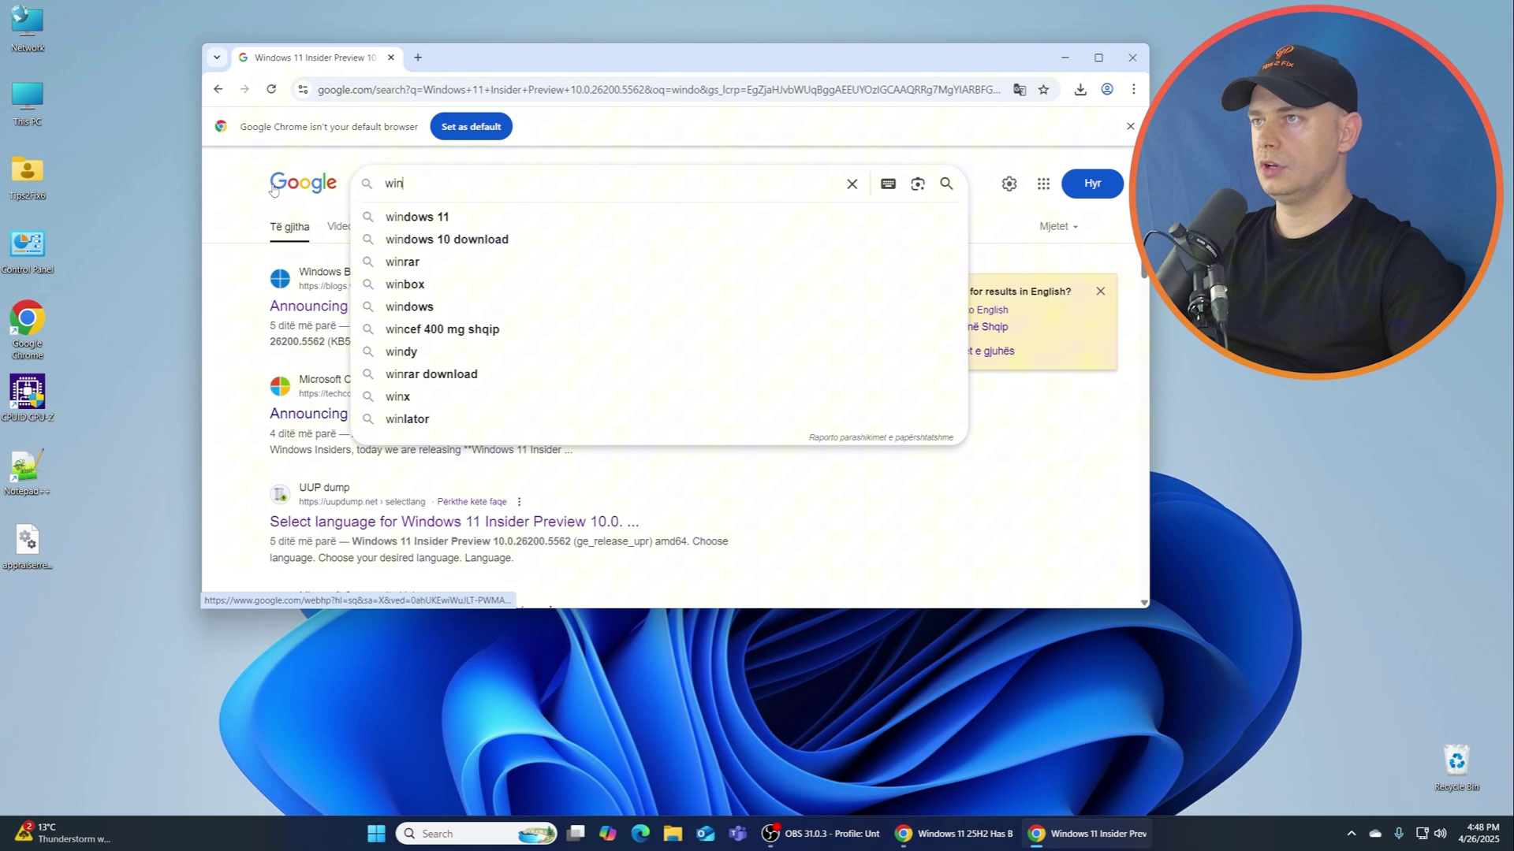
pyautogui.write('downs 1')
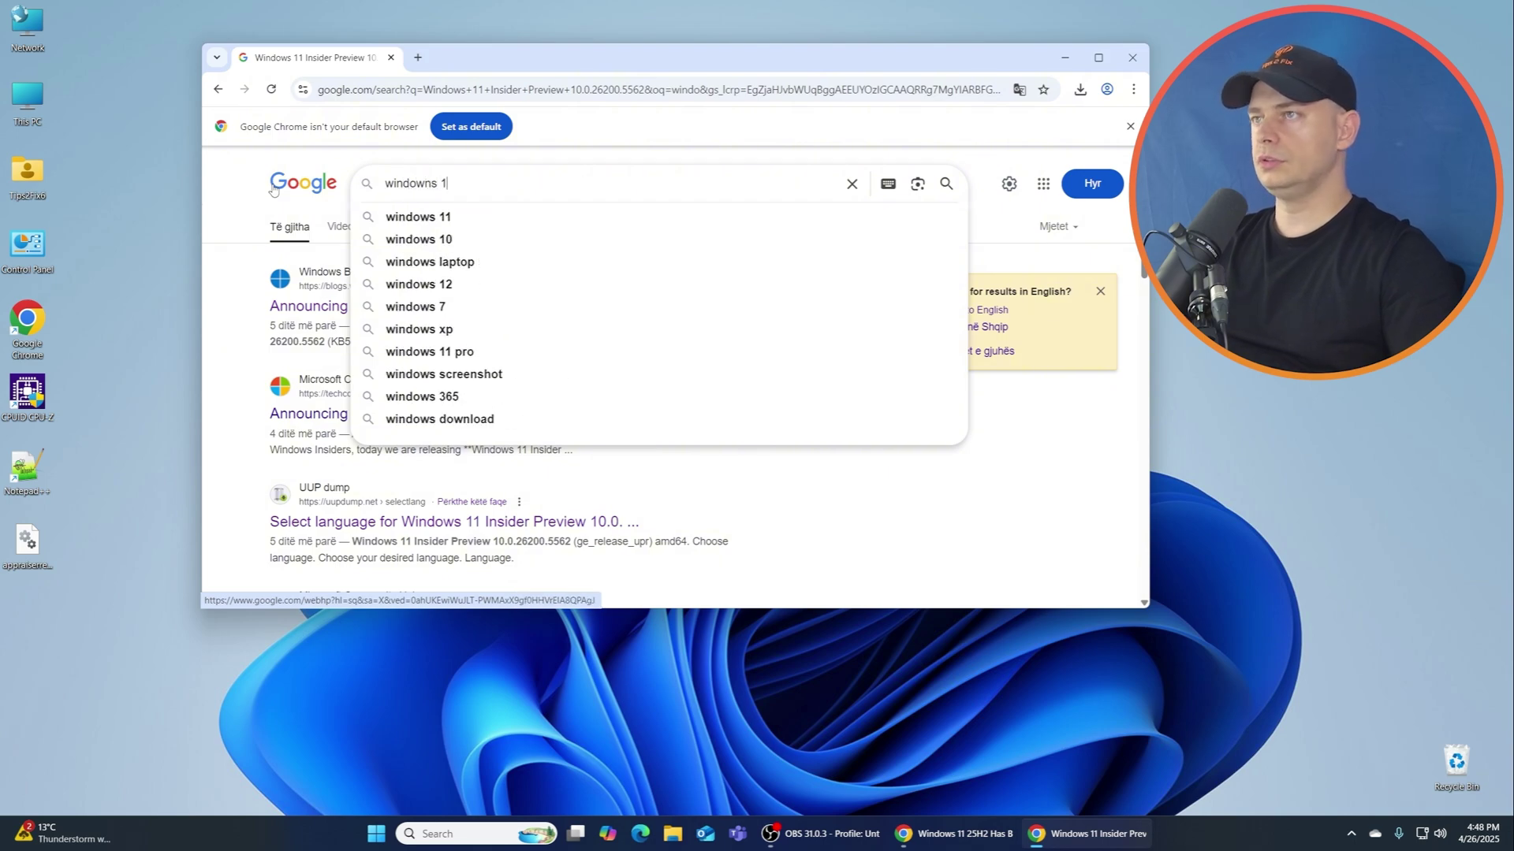
pyautogui.write('1 download')
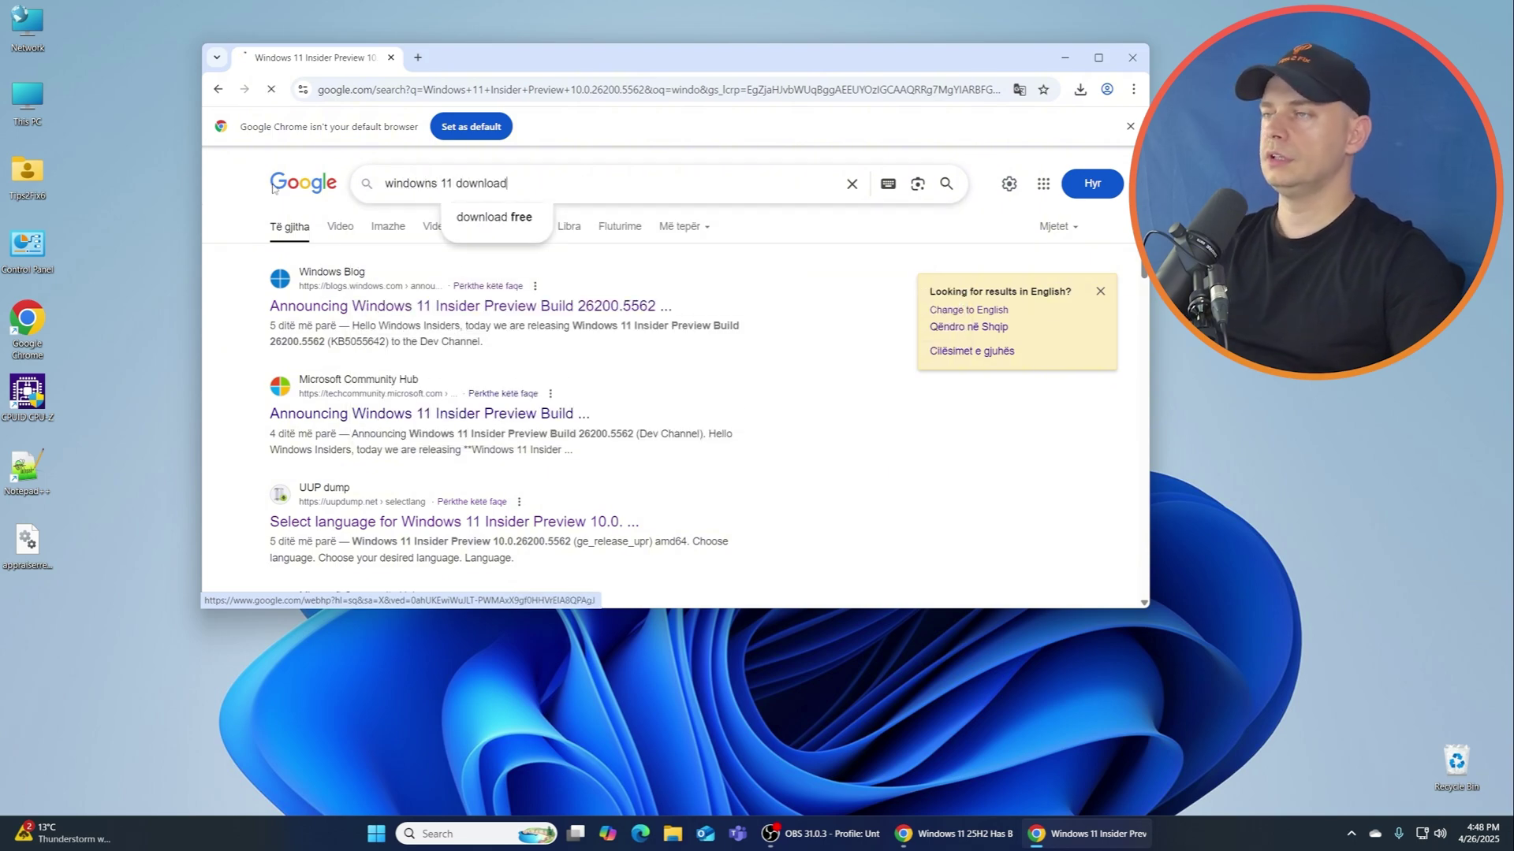
# - Open Download Windows 11, go to Windows 10/11 Insider Preview downloads, and maximize the window
pyautogui.click(319, 316)
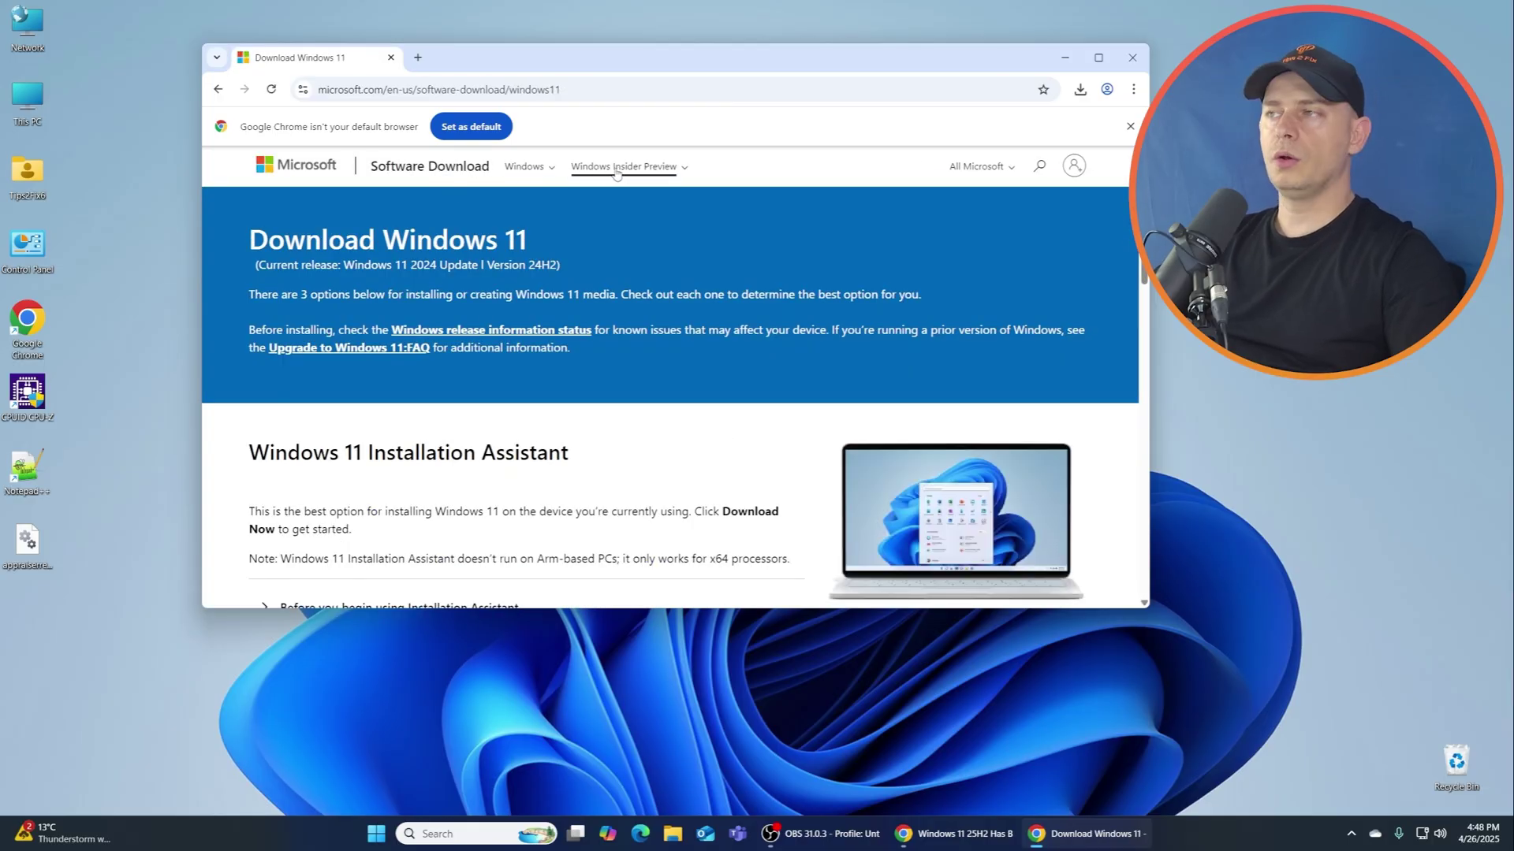
pyautogui.click(630, 168)
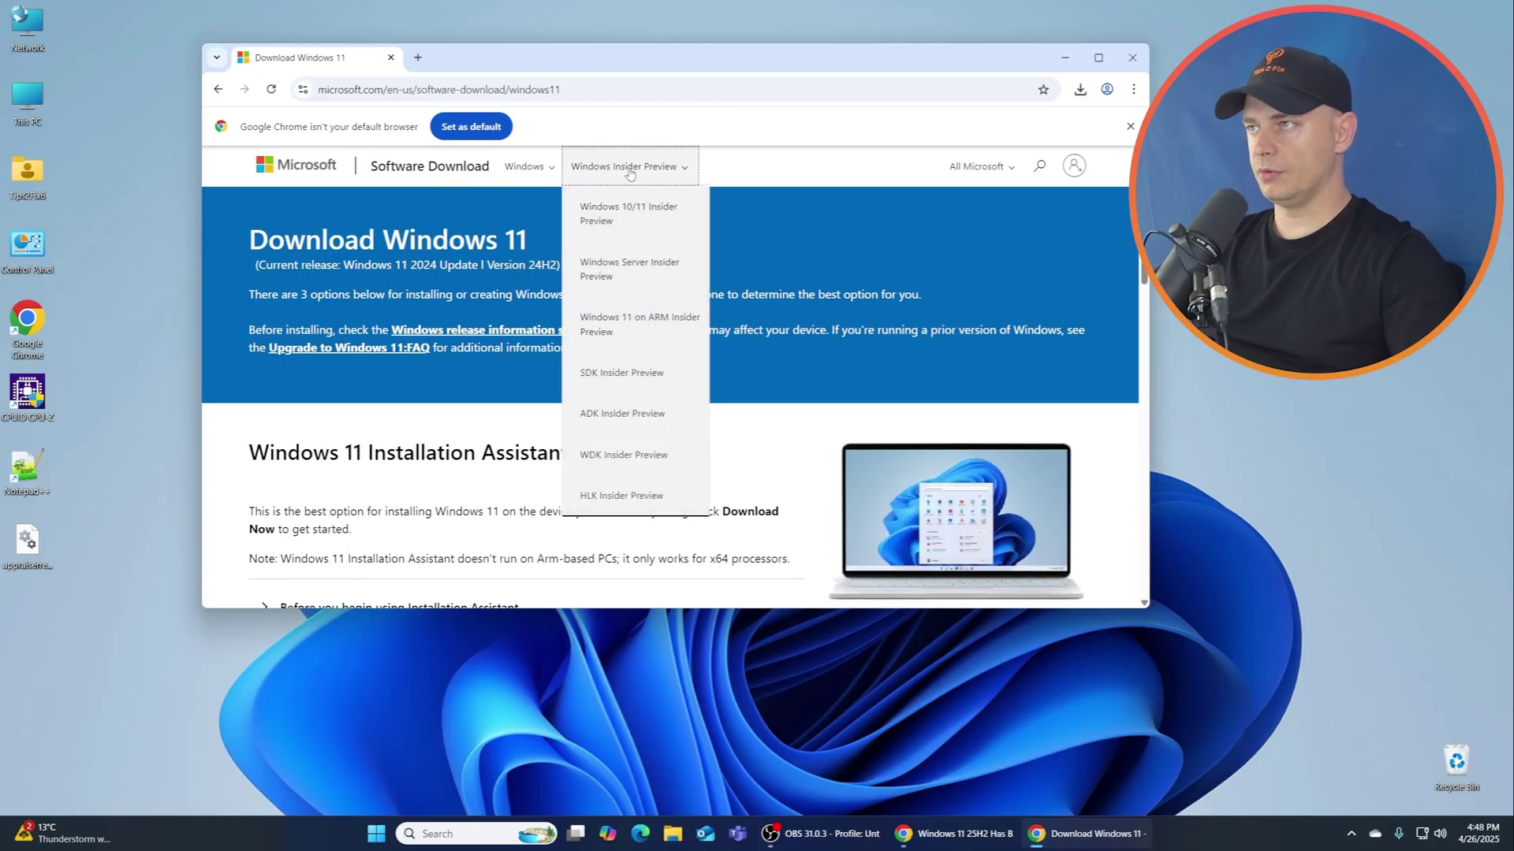
pyautogui.click(601, 219)
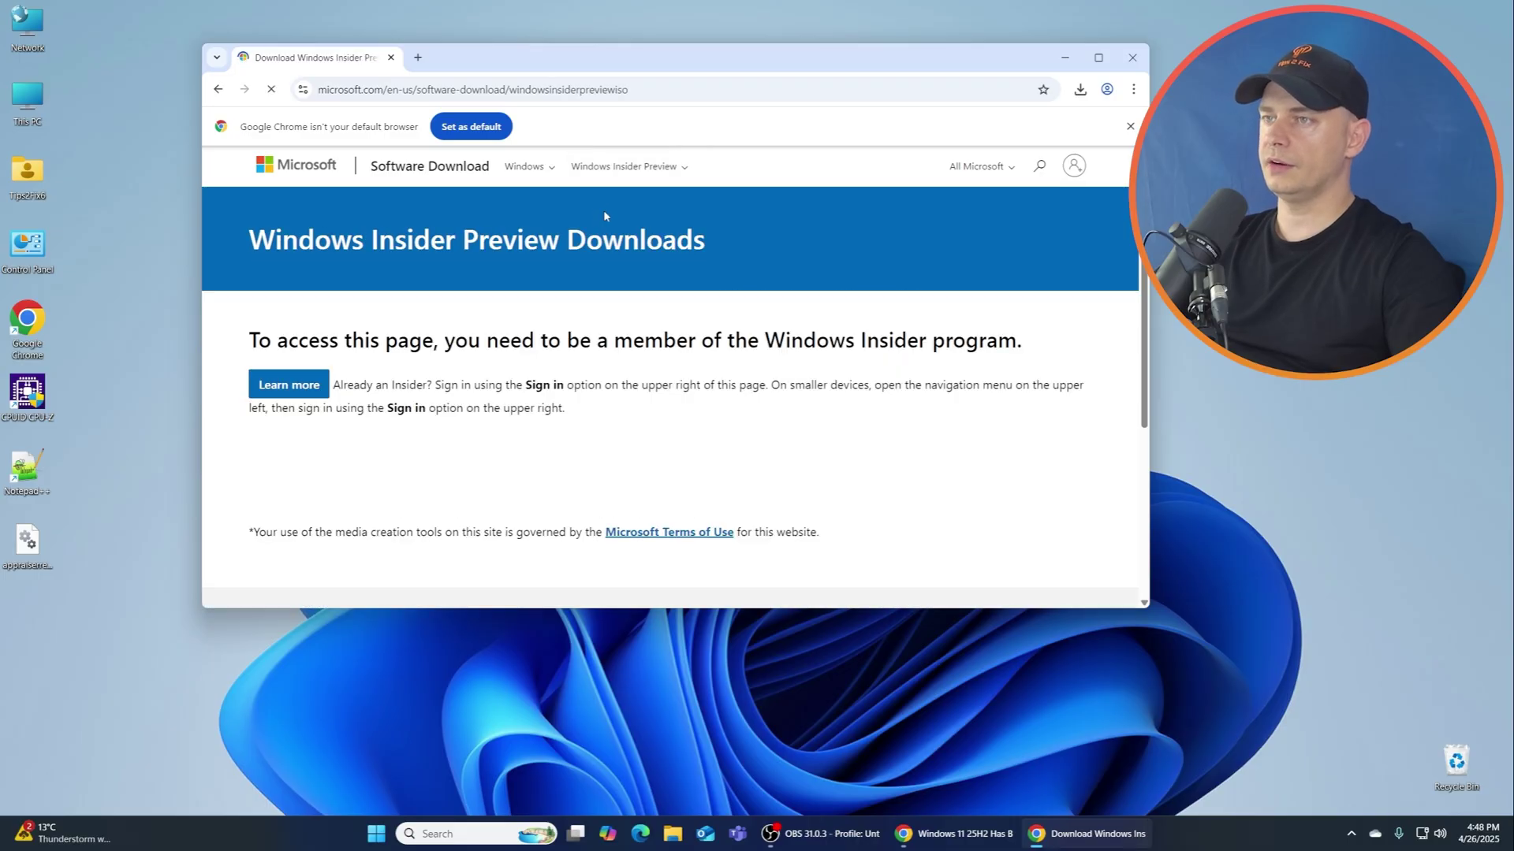
pyautogui.doubleClick(742, 47)
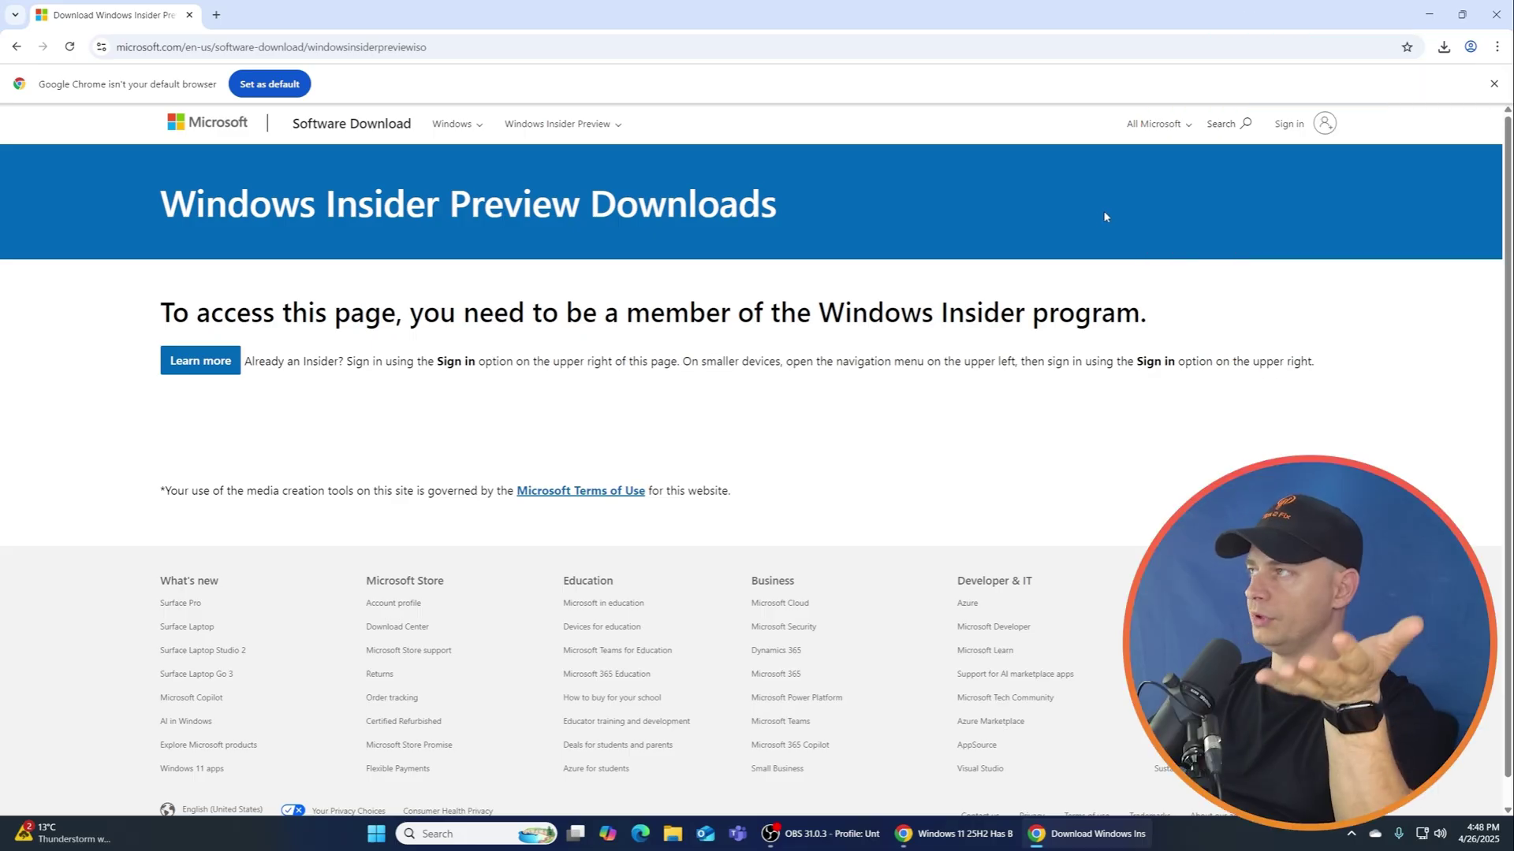
# - Sign in with a Microsoft account and scroll down to the Select edition section
pyautogui.click(1297, 126)
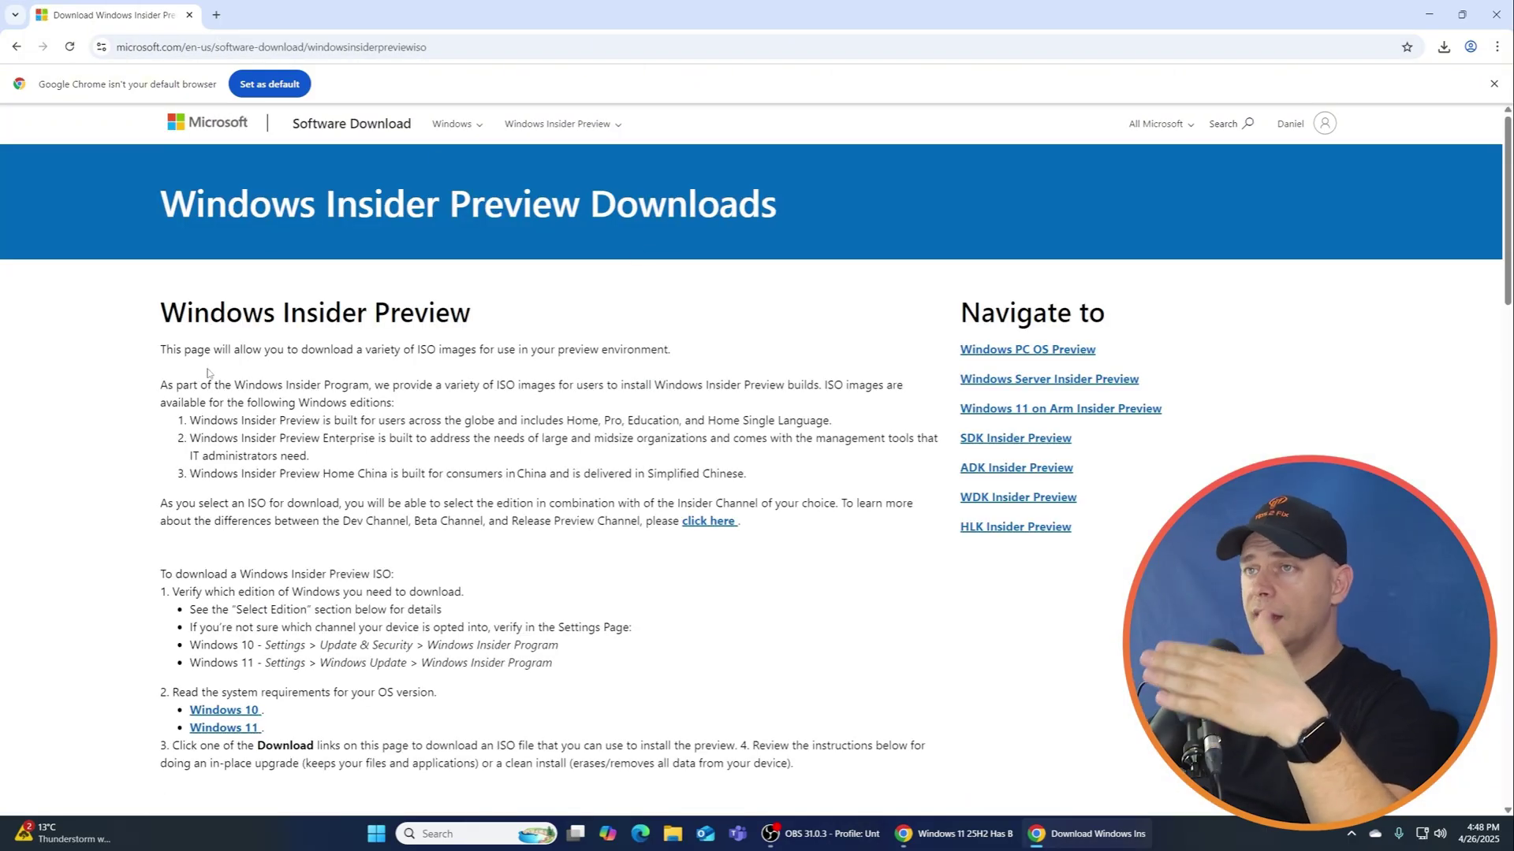
pyautogui.moveTo(160, 197); pyautogui.dragTo(776, 206)
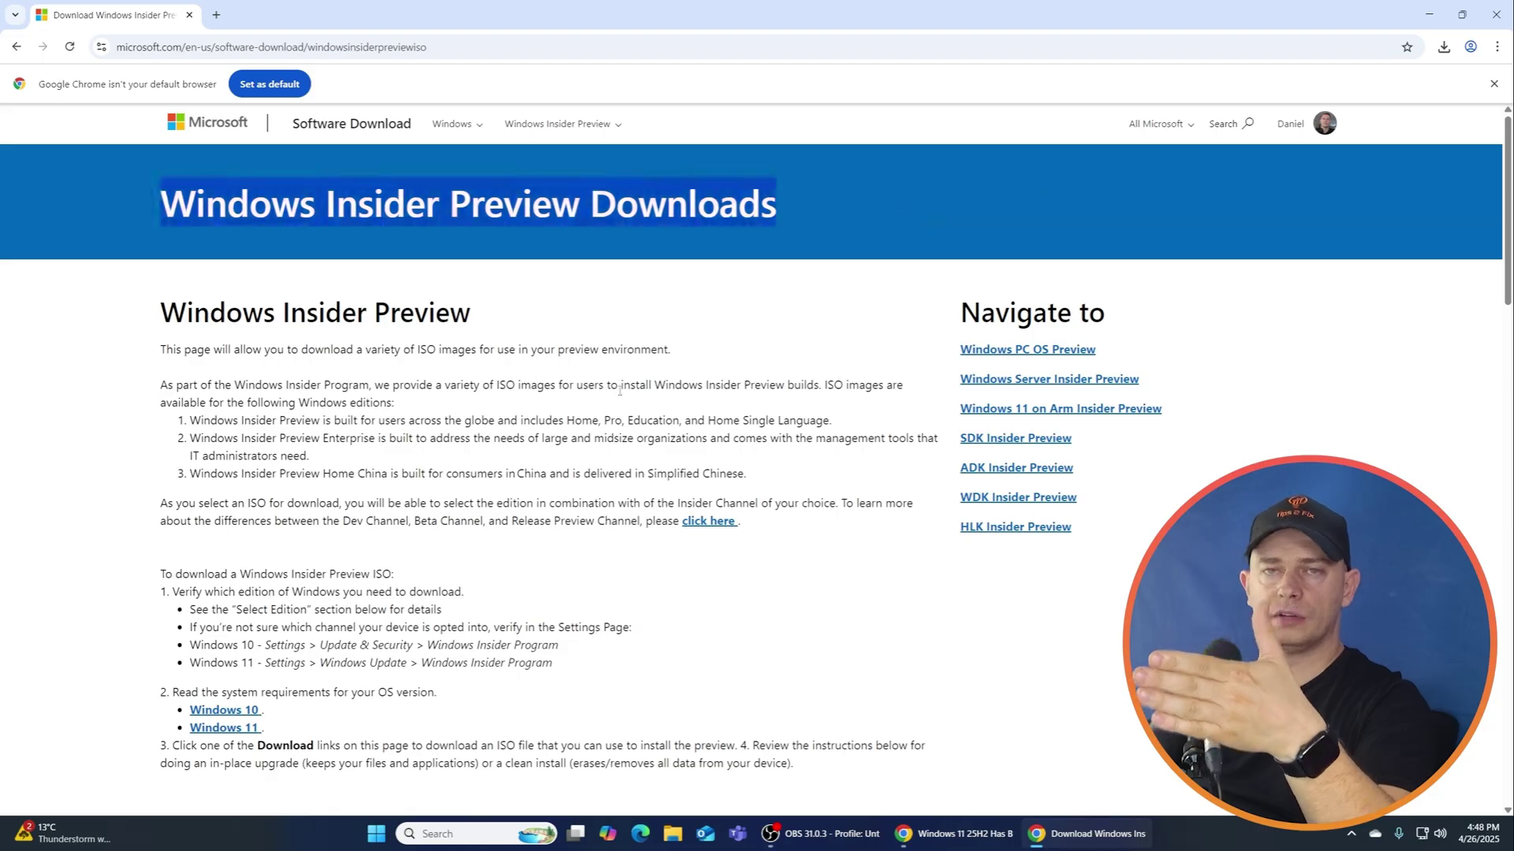
pyautogui.scroll(-14, 623, 409)
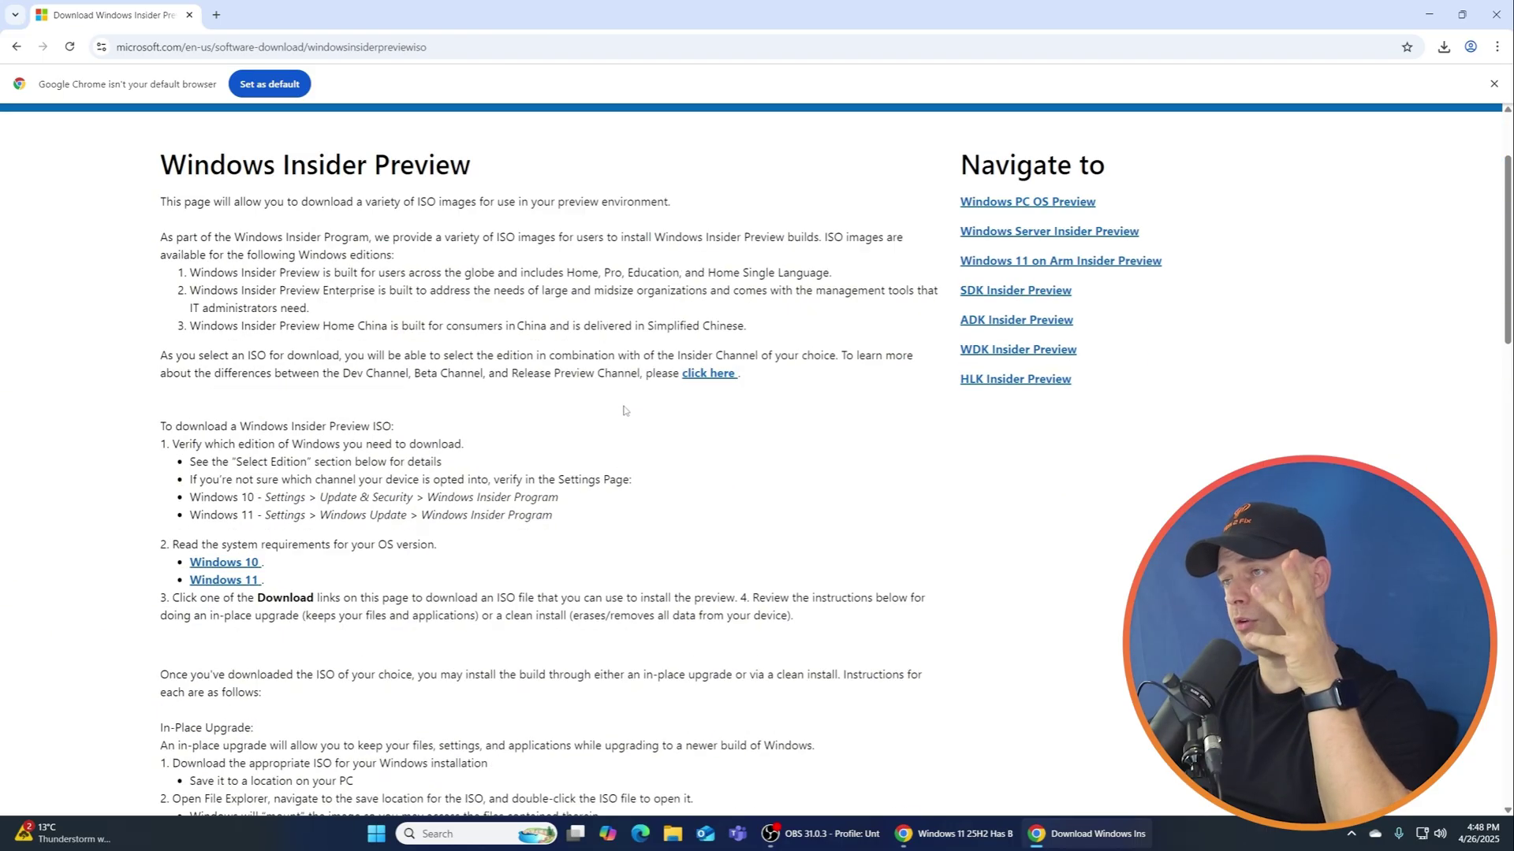
pyautogui.scroll(-6, 612, 411)
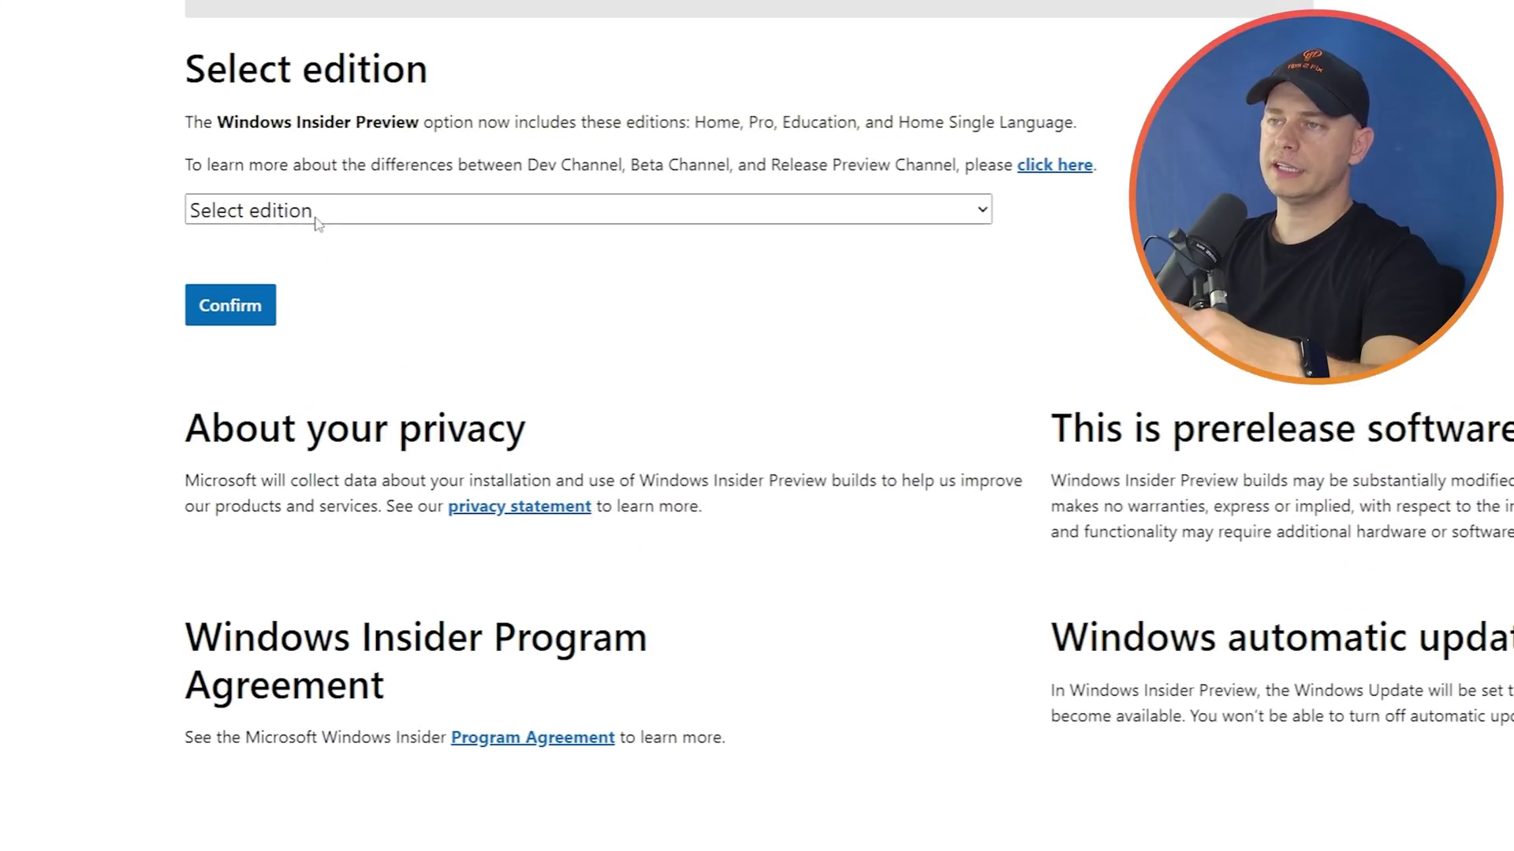
# - Select Windows 11 Insider Preview (Canary Channel) - Build 27842 as the edition and confirm it
pyautogui.click(316, 219)
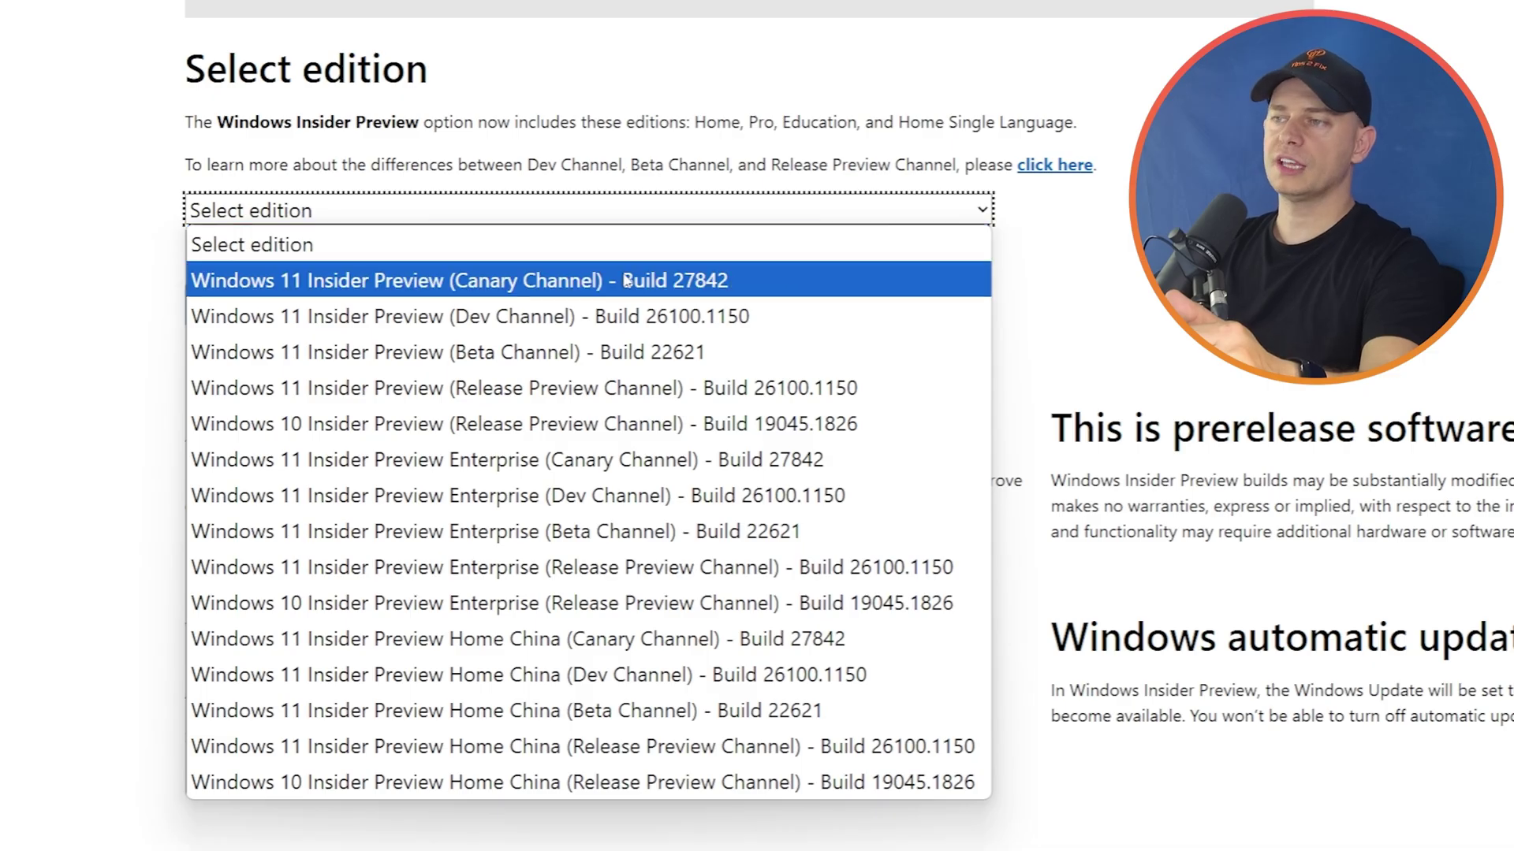
pyautogui.click(715, 282)
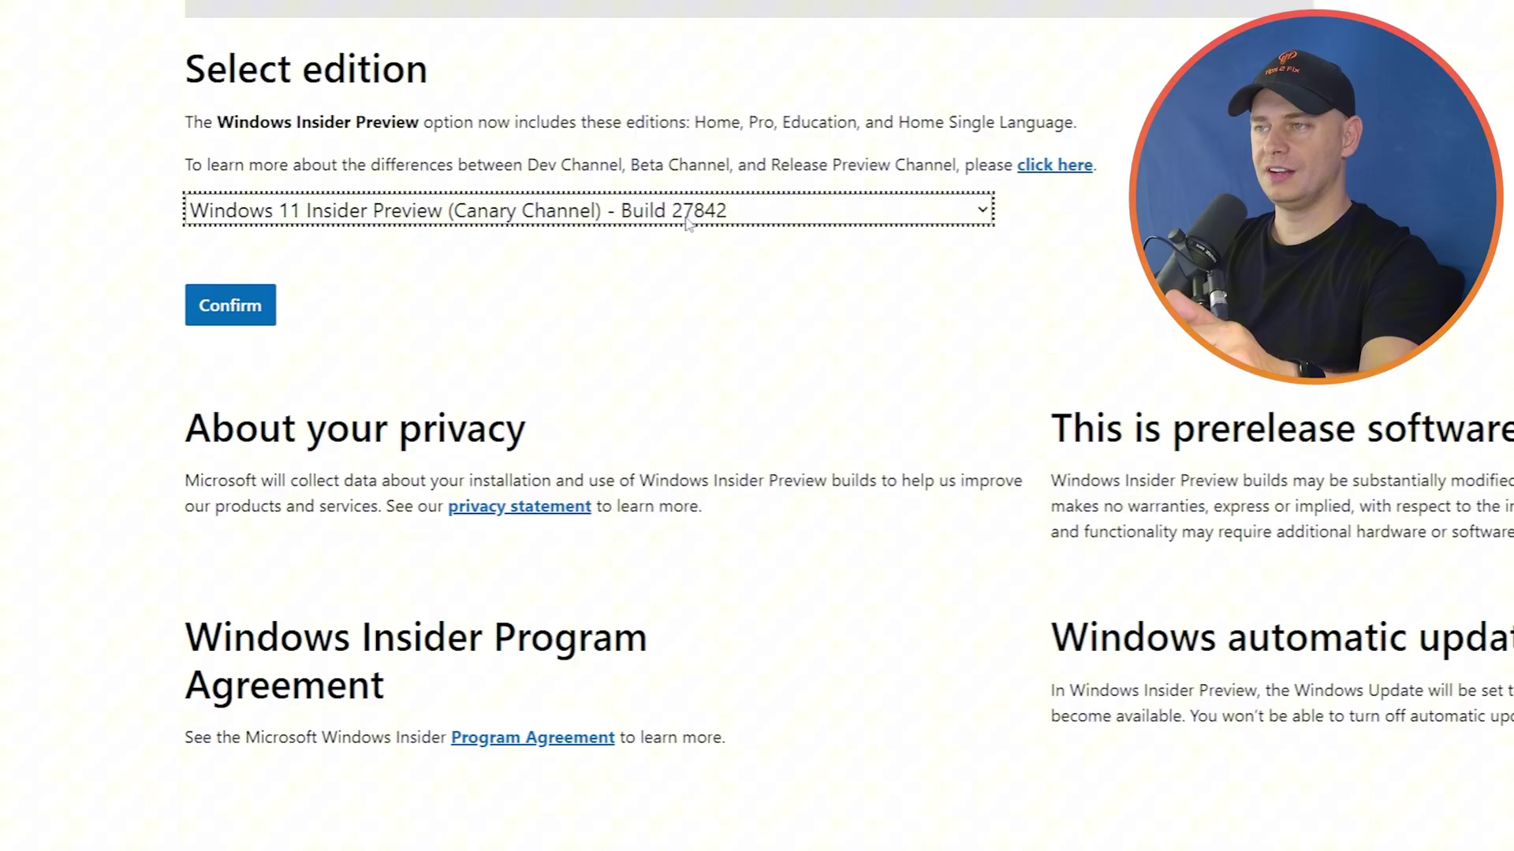
pyautogui.click(696, 216)
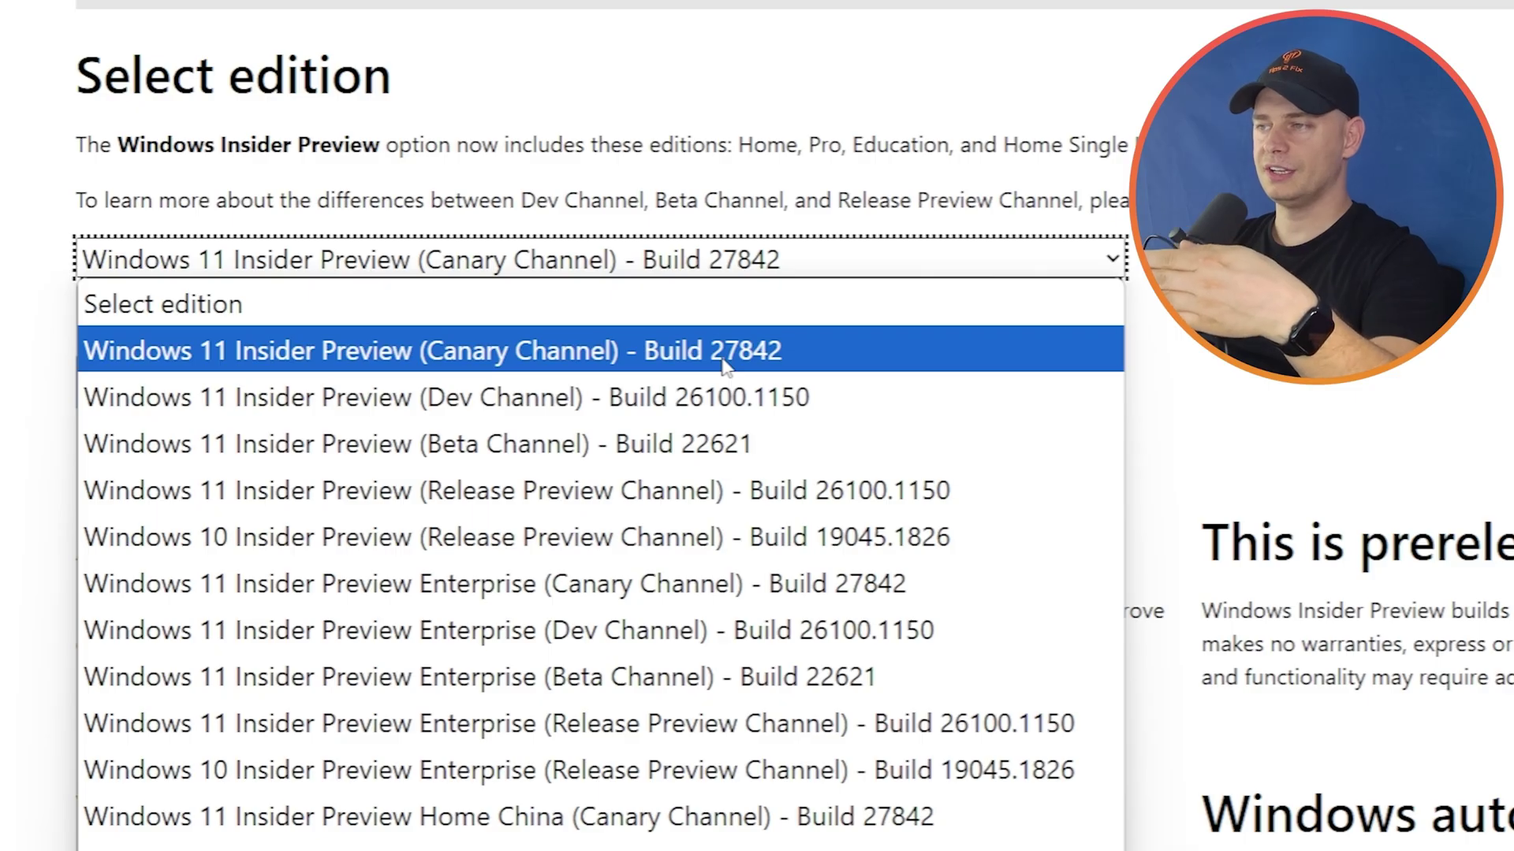
pyautogui.click(818, 363)
pyautogui.click(142, 381)
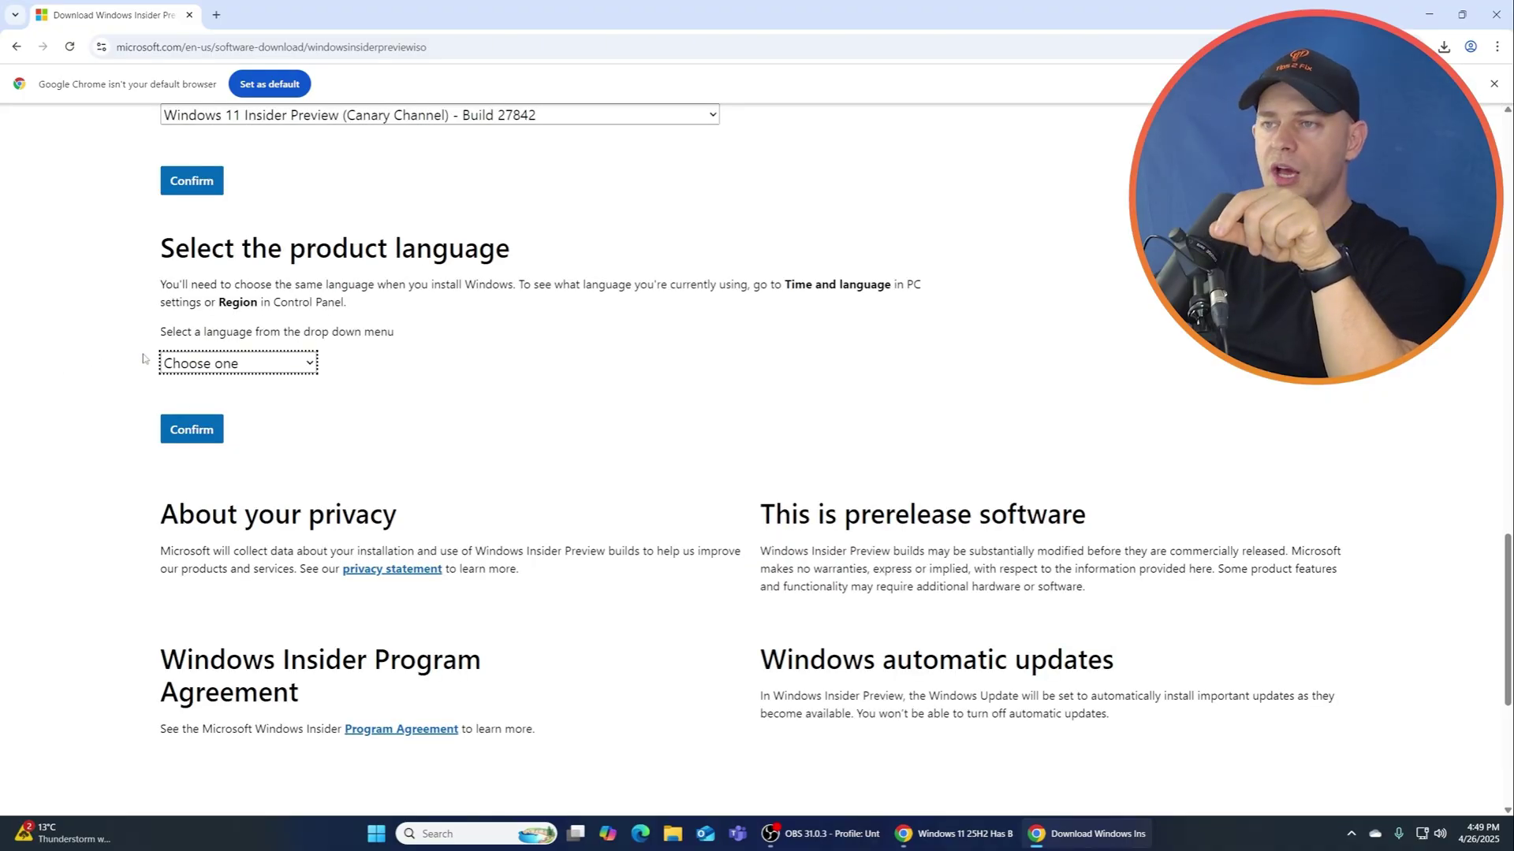
# - Confirm English (United States) as the language and start the 64-bit ISO download
pyautogui.click(265, 364)
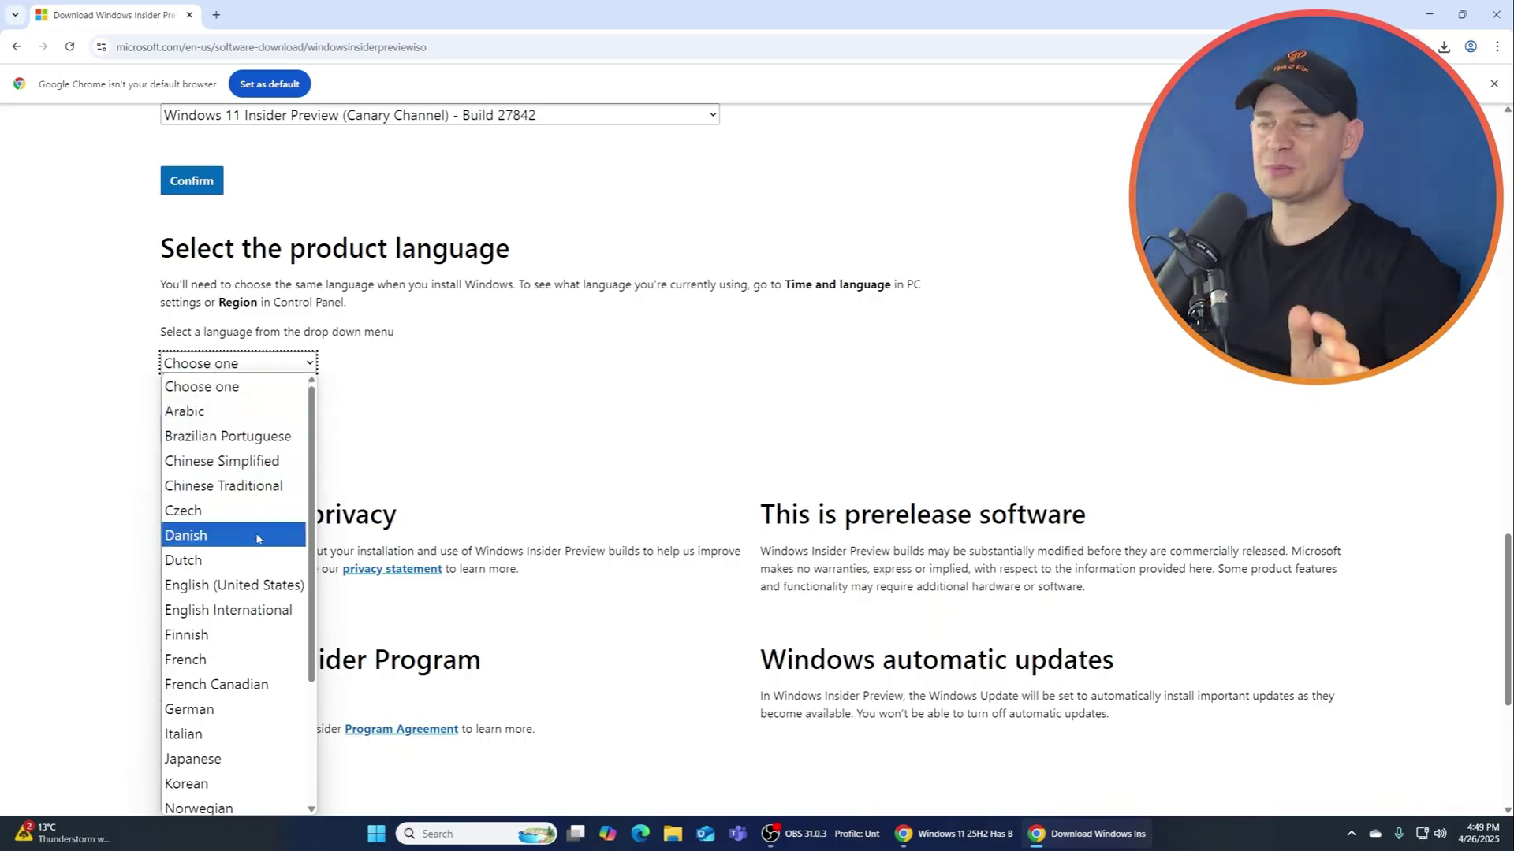
pyautogui.scroll(-2, 237, 544)
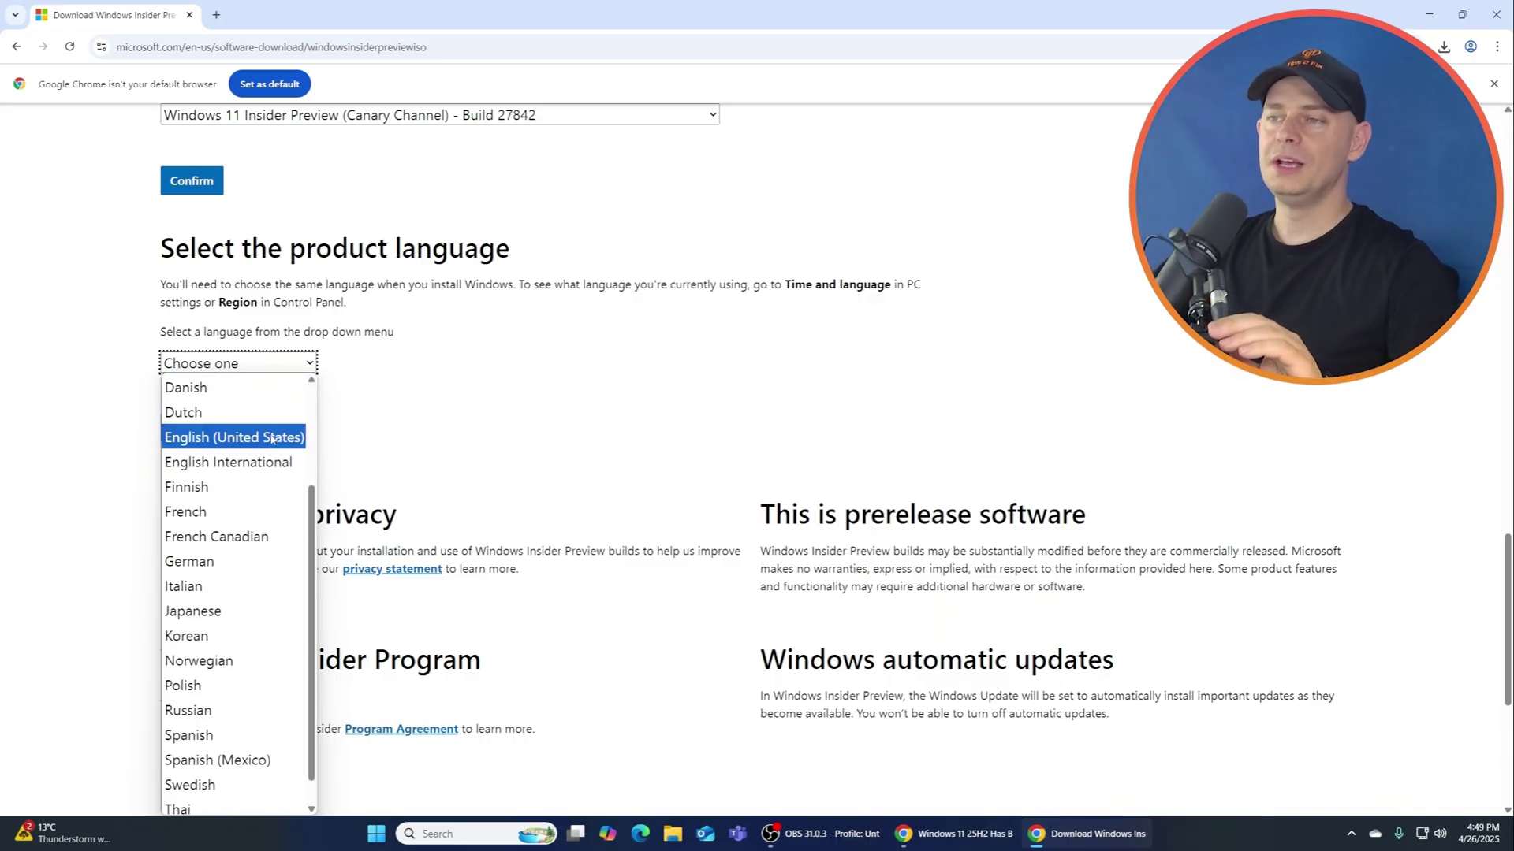
pyautogui.click(229, 436)
pyautogui.click(195, 439)
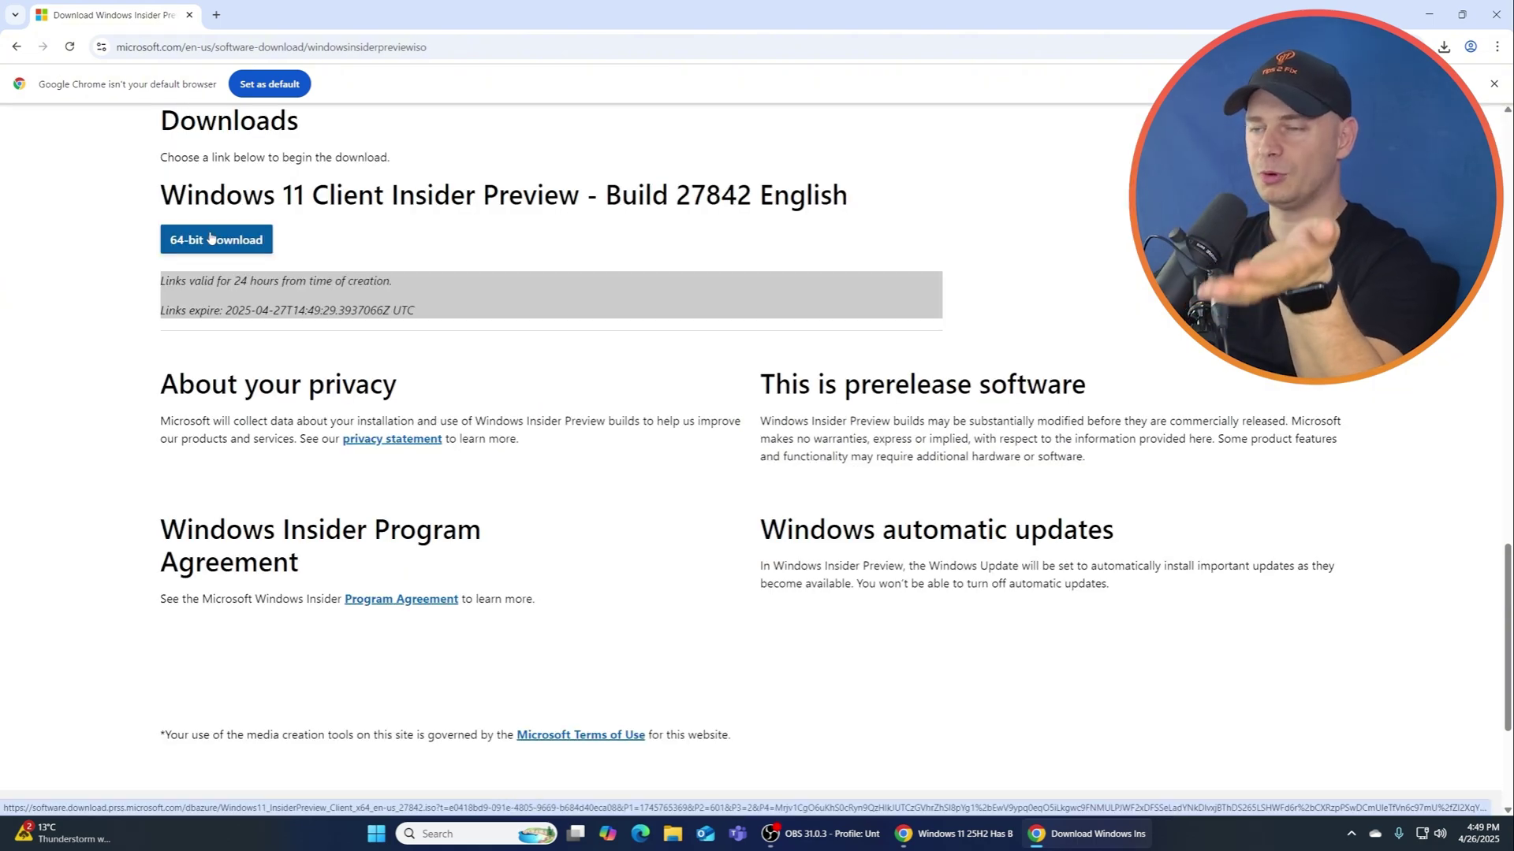
pyautogui.click(210, 239)
# - From Chrome's download history, drag the finished Build 27842 ISO onto the desktop
pyautogui.moveTo(973, 14); pyautogui.dragTo(723, 166)
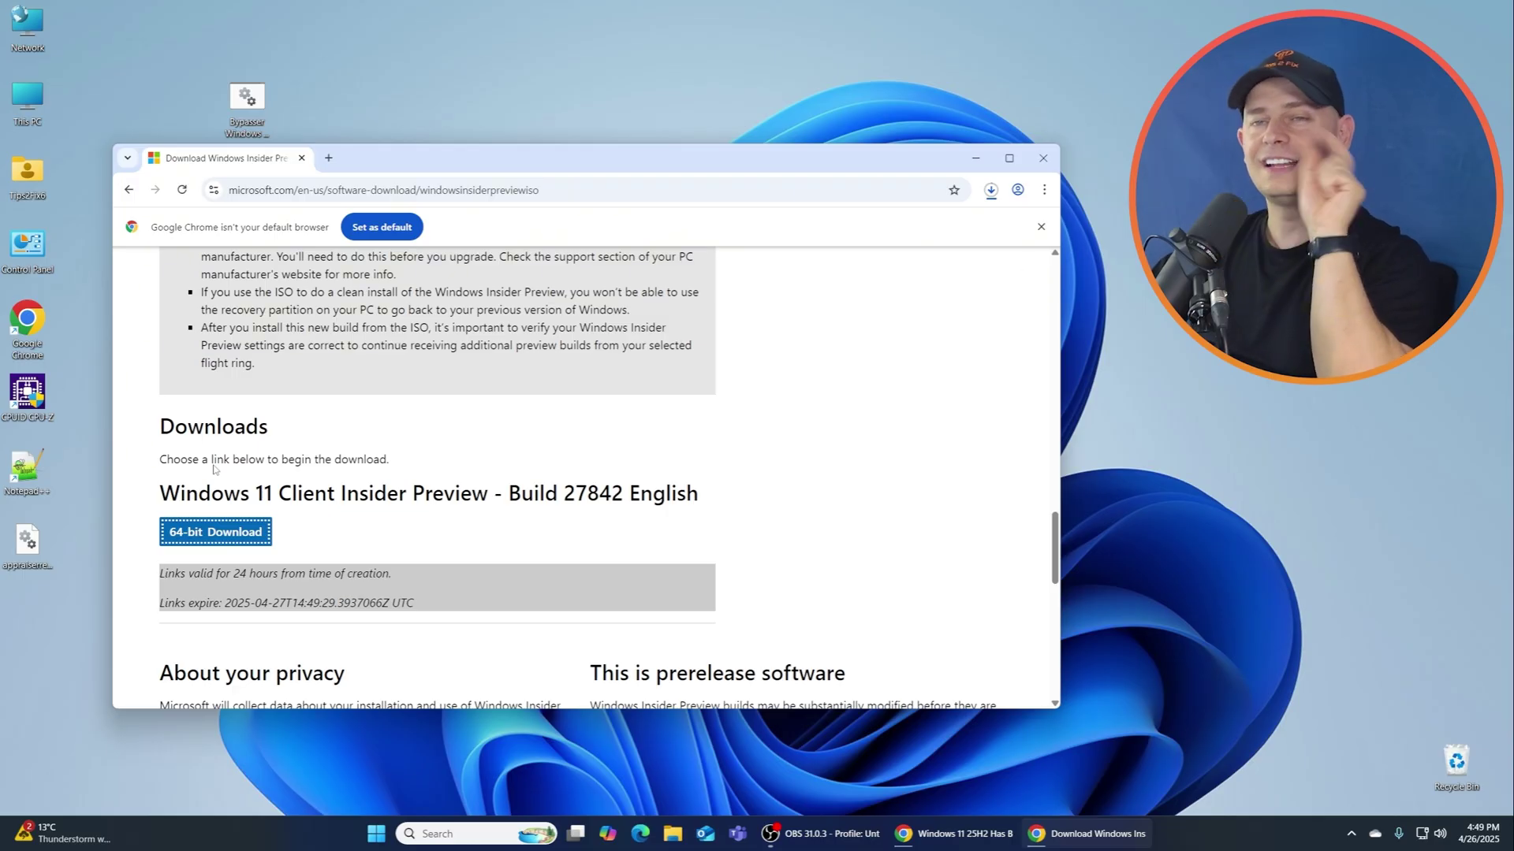
pyautogui.moveTo(433, 157); pyautogui.dragTo(452, 136)
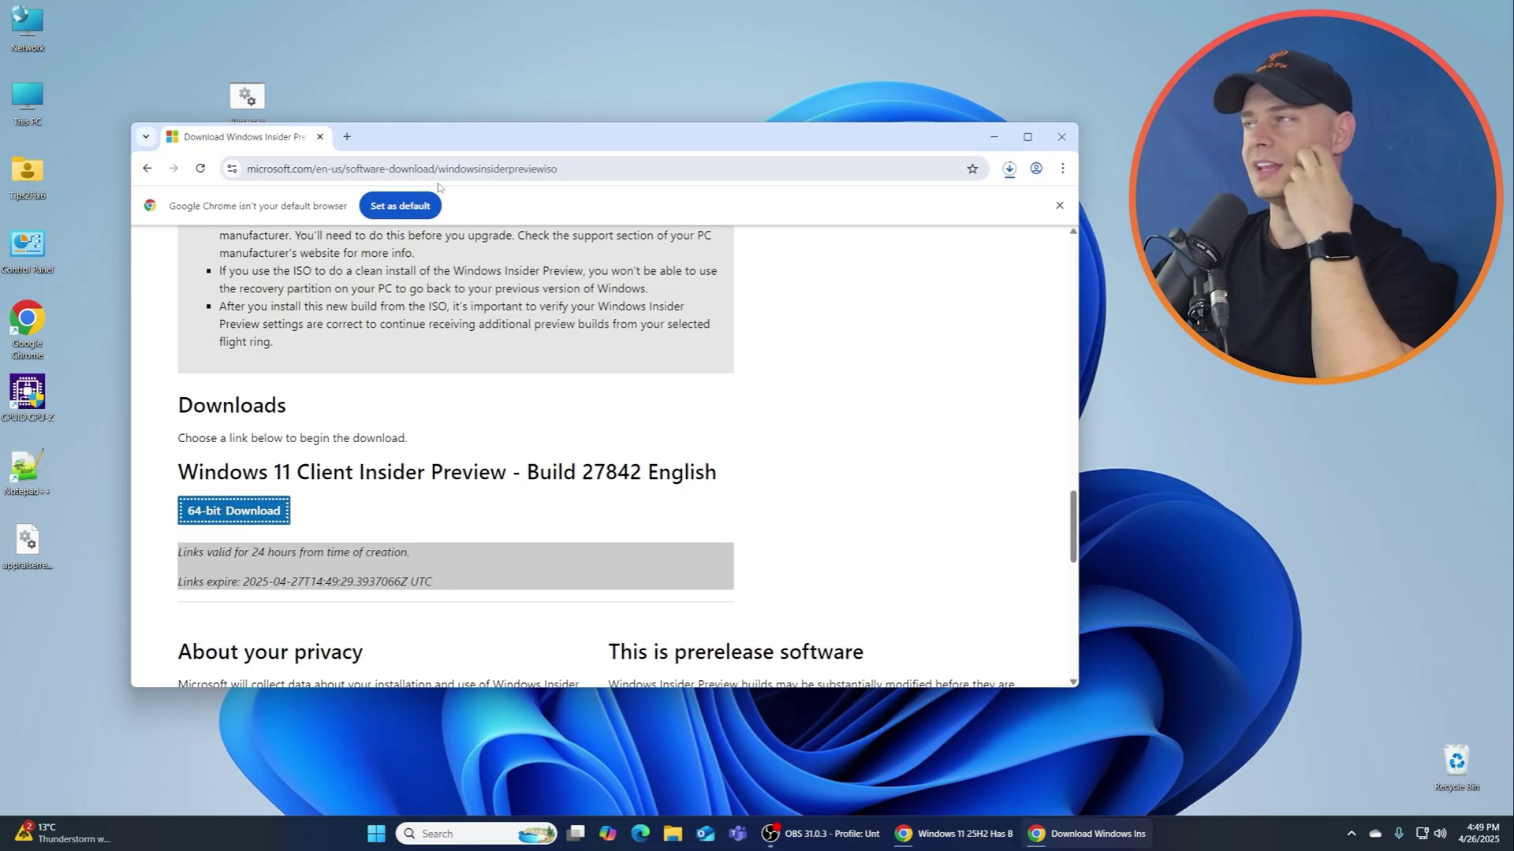
pyautogui.click(1010, 168)
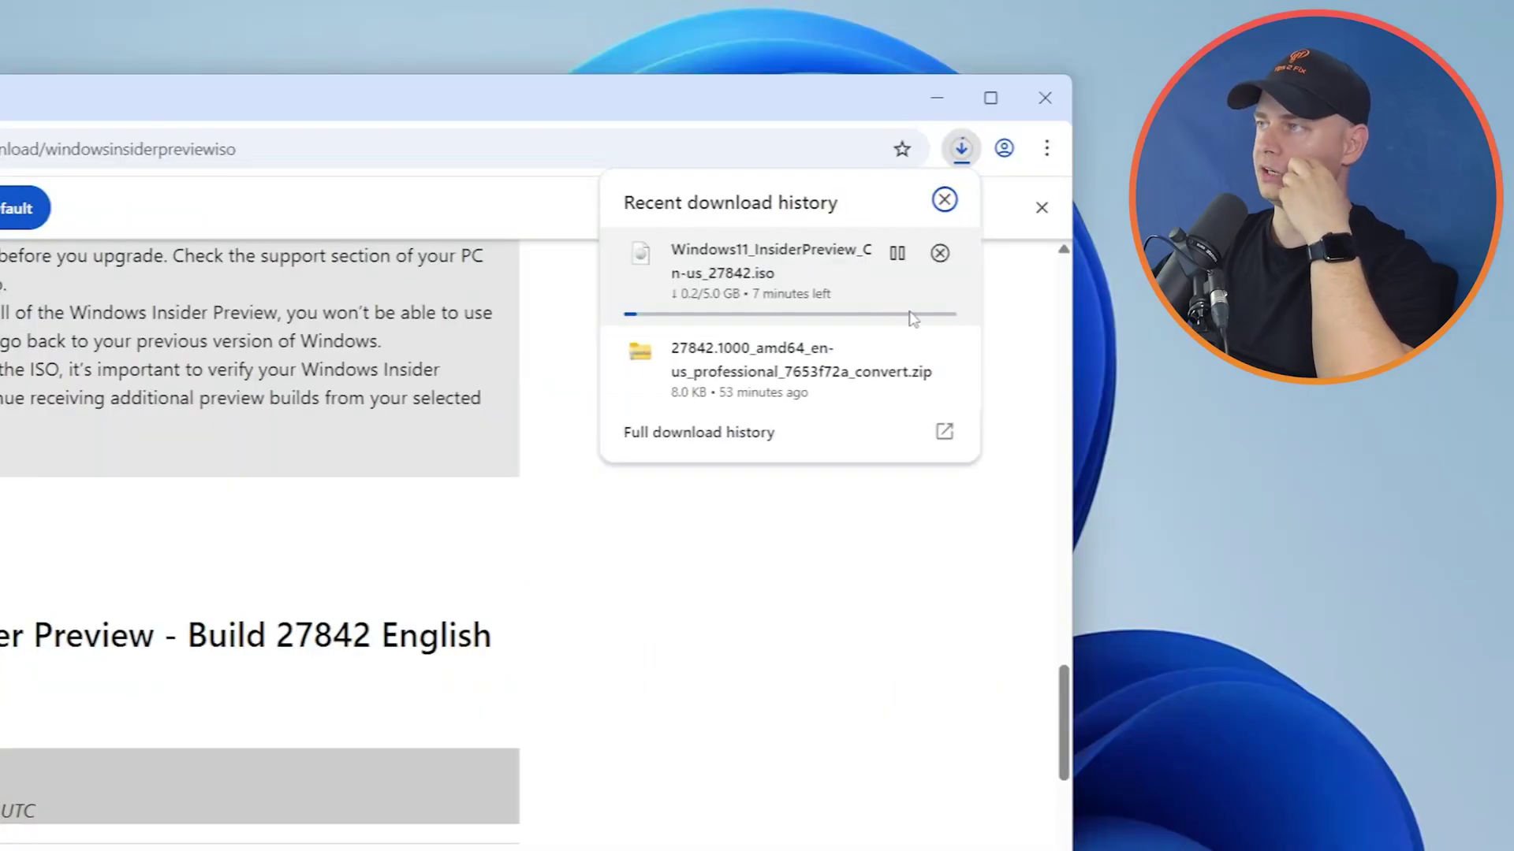
pyautogui.click(699, 433)
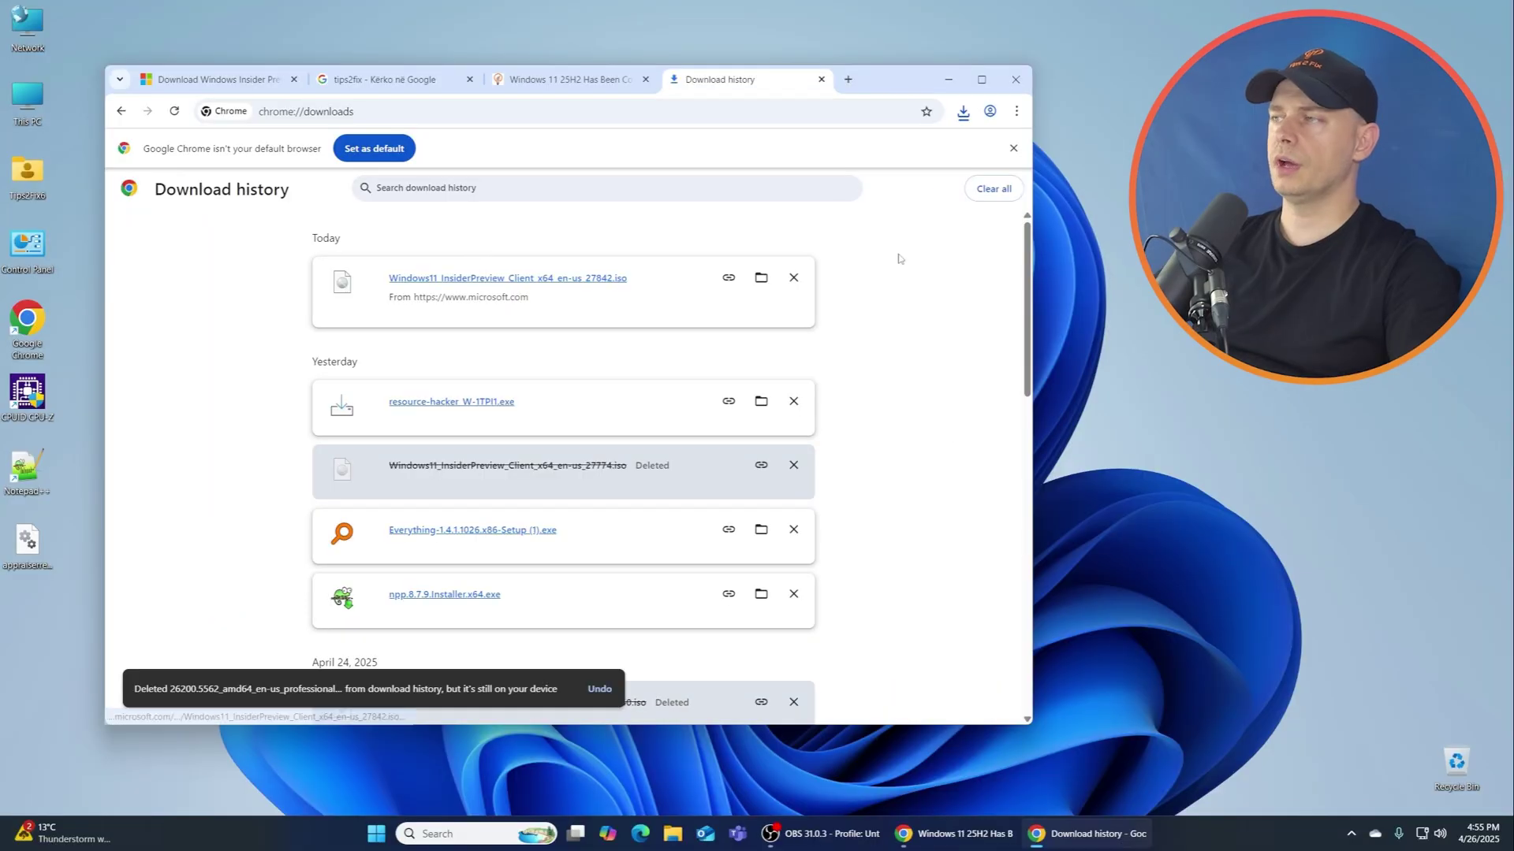
pyautogui.moveTo(539, 284); pyautogui.dragTo(370, 12)
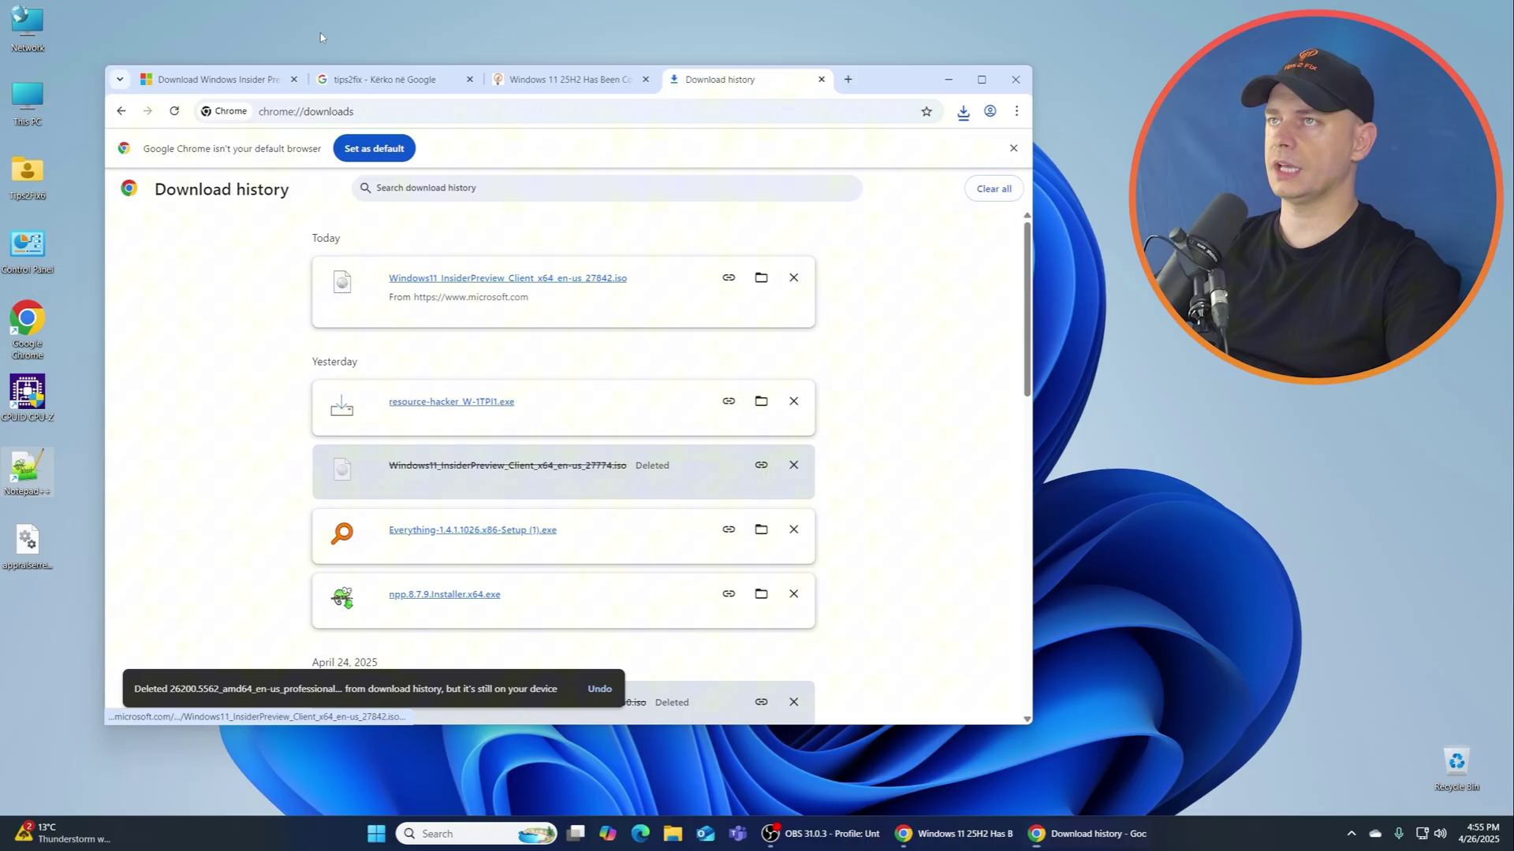
# - Mount the Build 27842 ISO from the desktop and allow it through the security warning
pyautogui.click(948, 80)
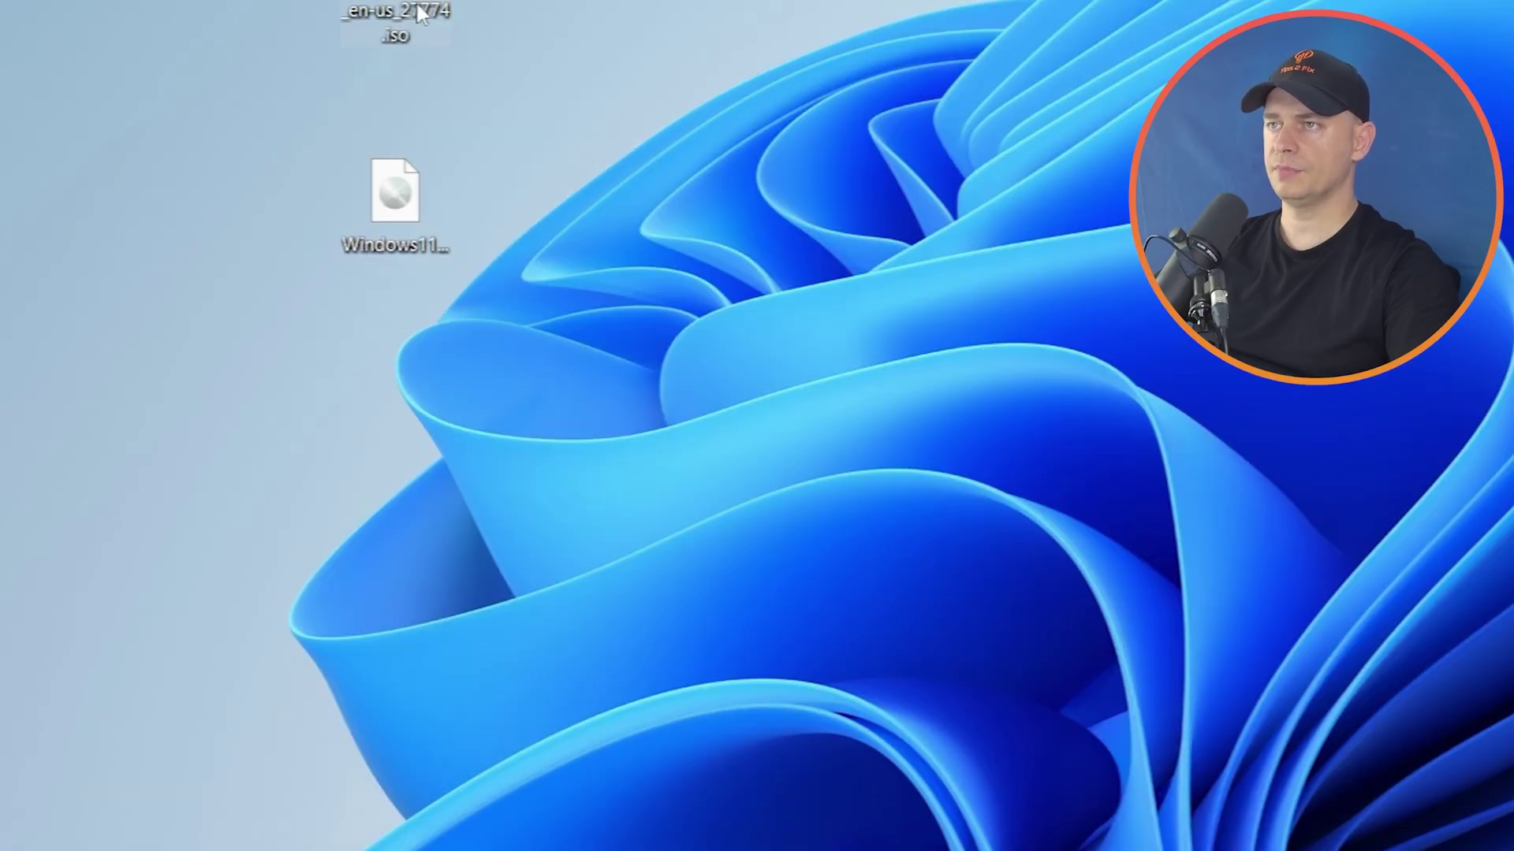
pyautogui.click(393, 193)
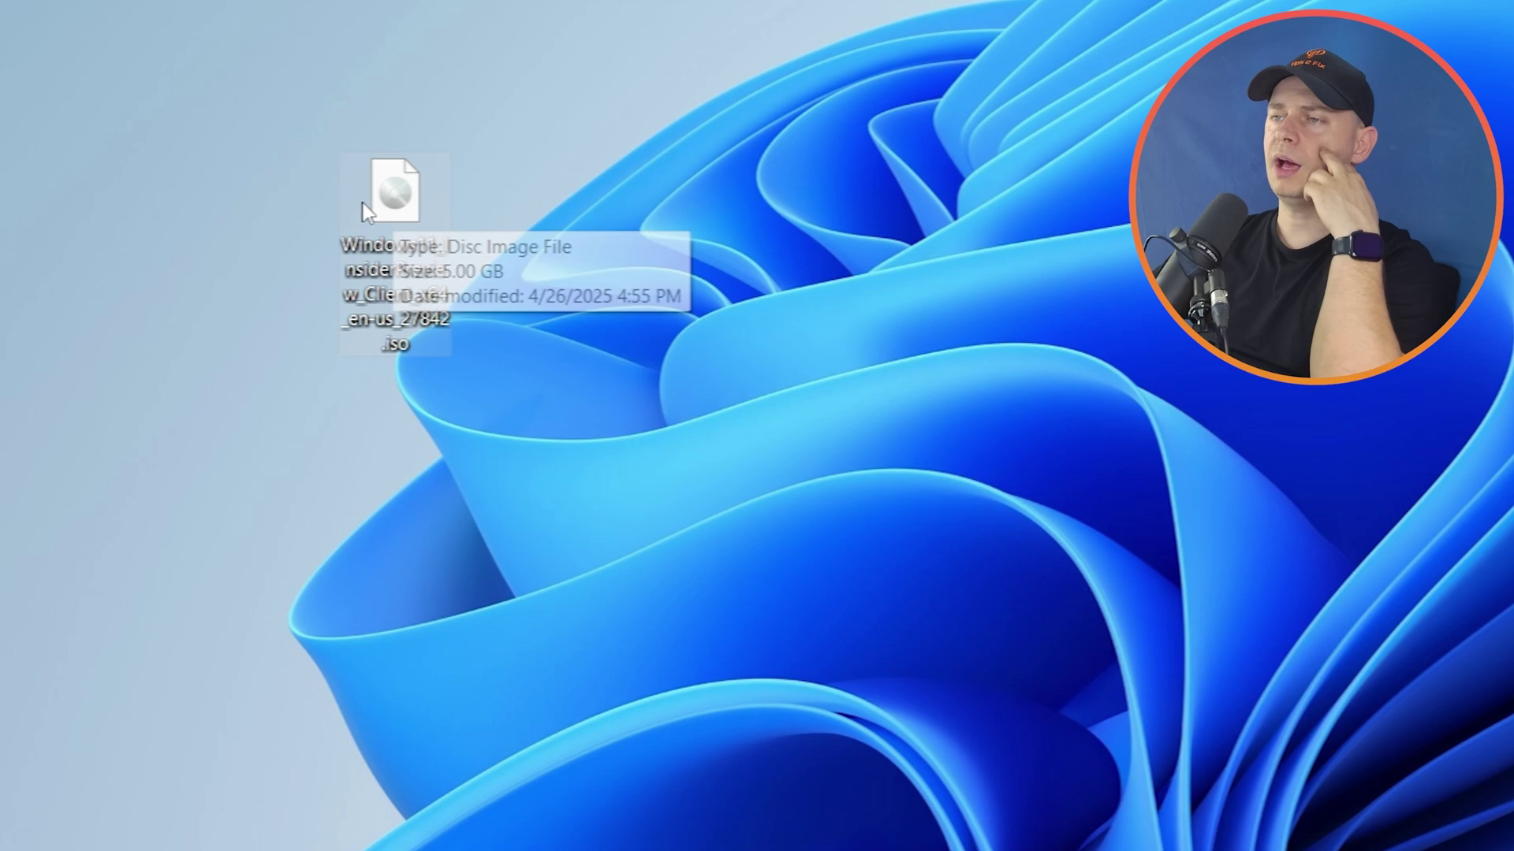
pyautogui.rightClick(400, 175)
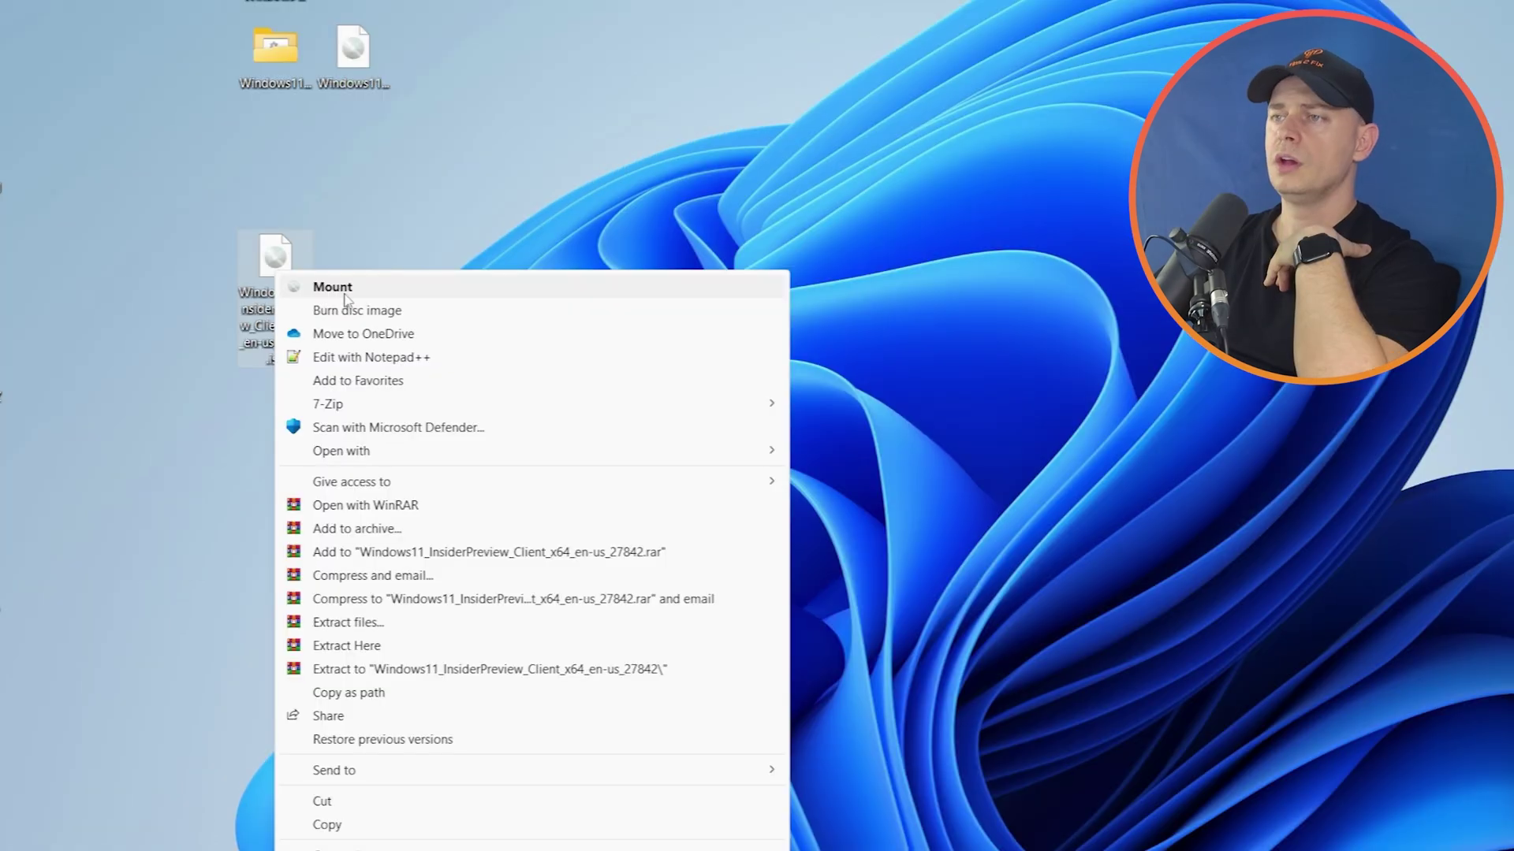
pyautogui.click(347, 286)
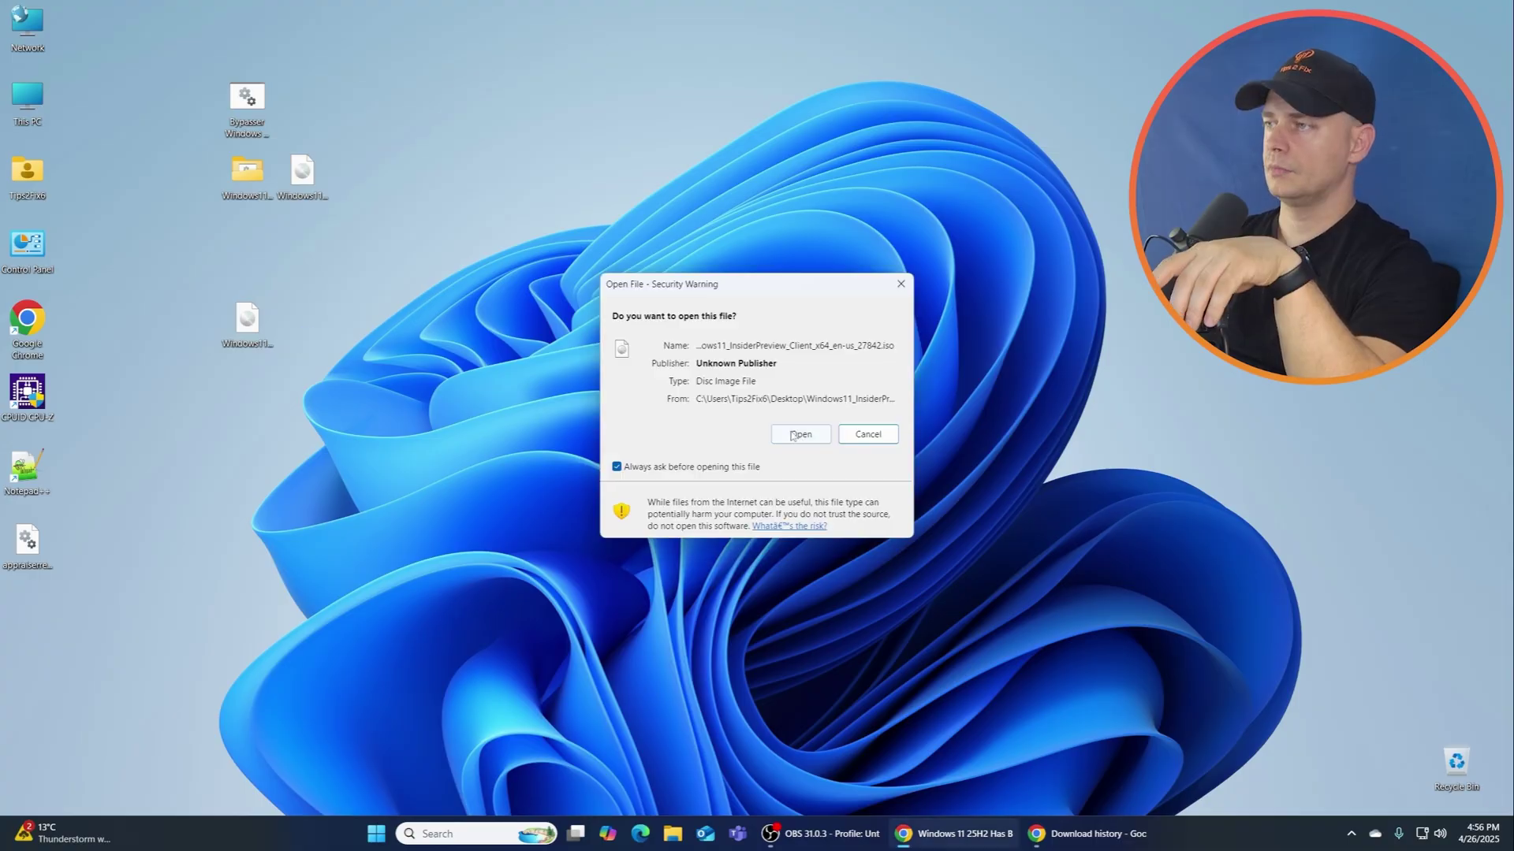
pyautogui.click(799, 435)
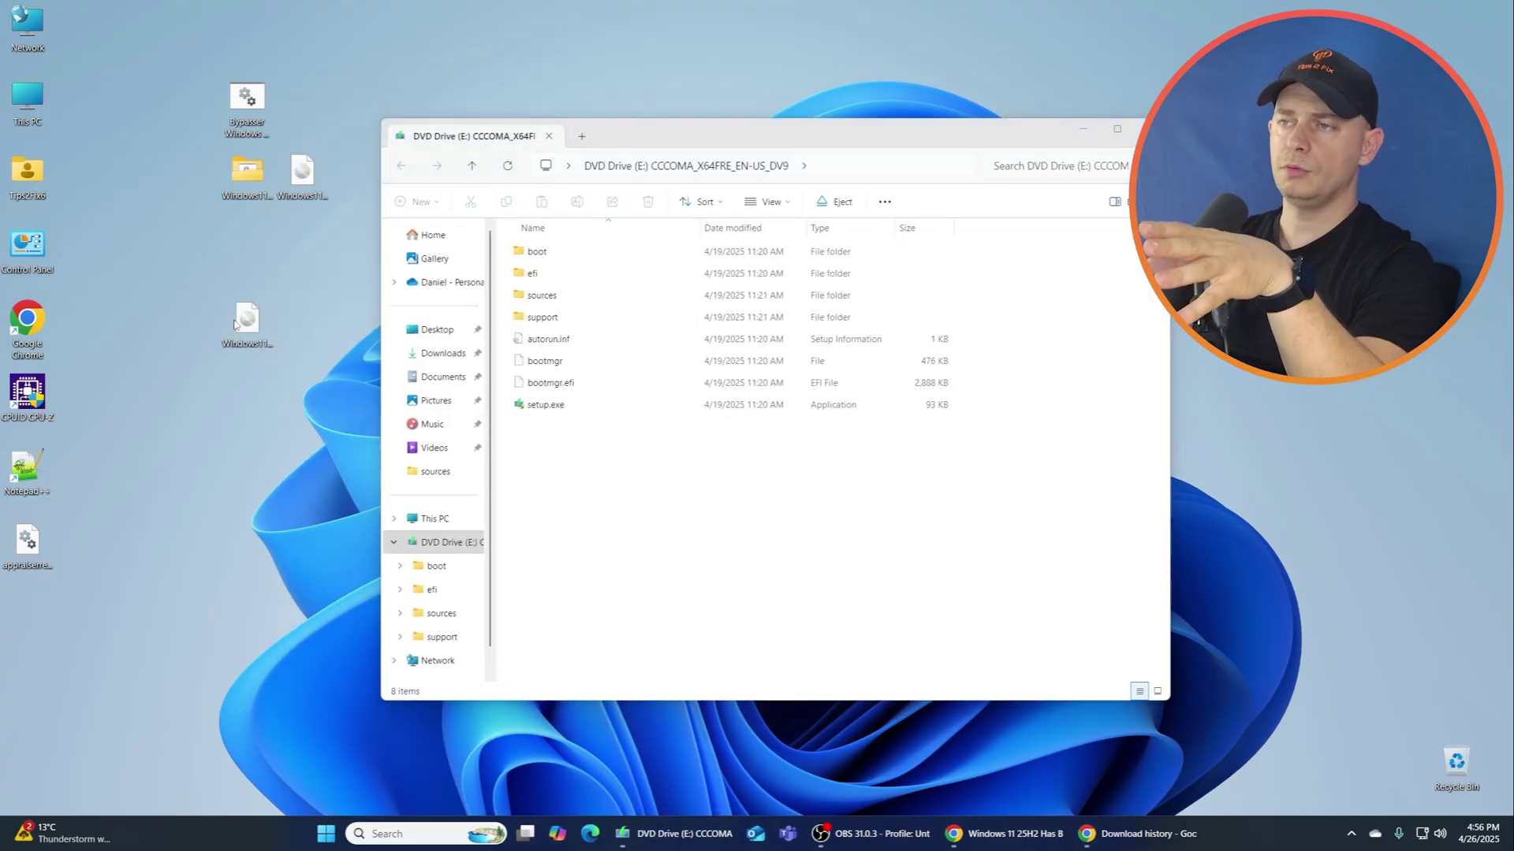
# - Open the sources folder on DVD Drive (E:) and select appraiserres.dll (137 KB)
pyautogui.rightClick(240, 323)
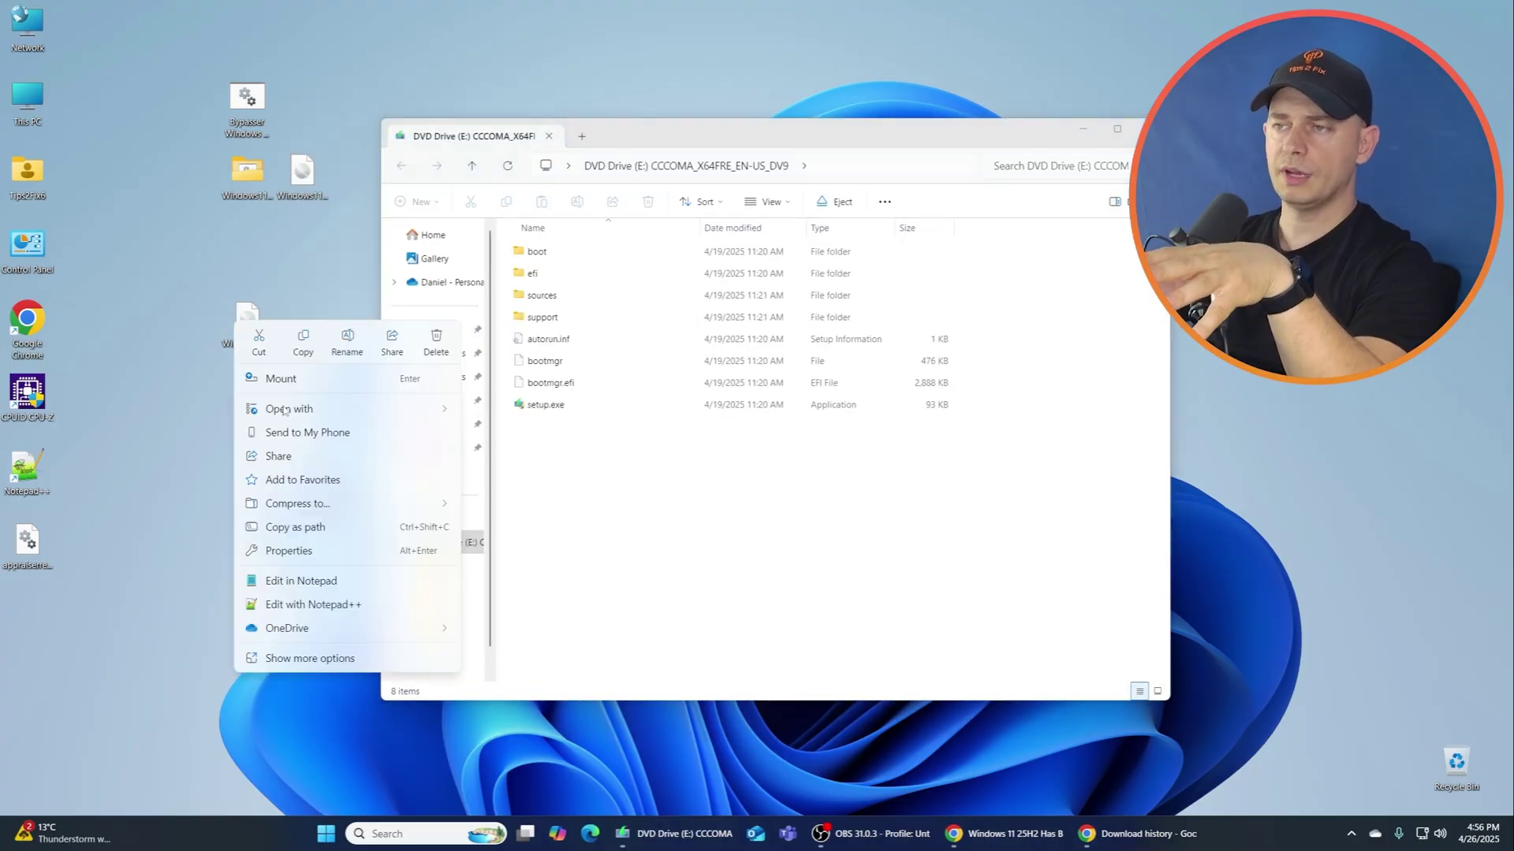
pyautogui.click(690, 129)
pyautogui.moveTo(690, 129); pyautogui.dragTo(433, 144)
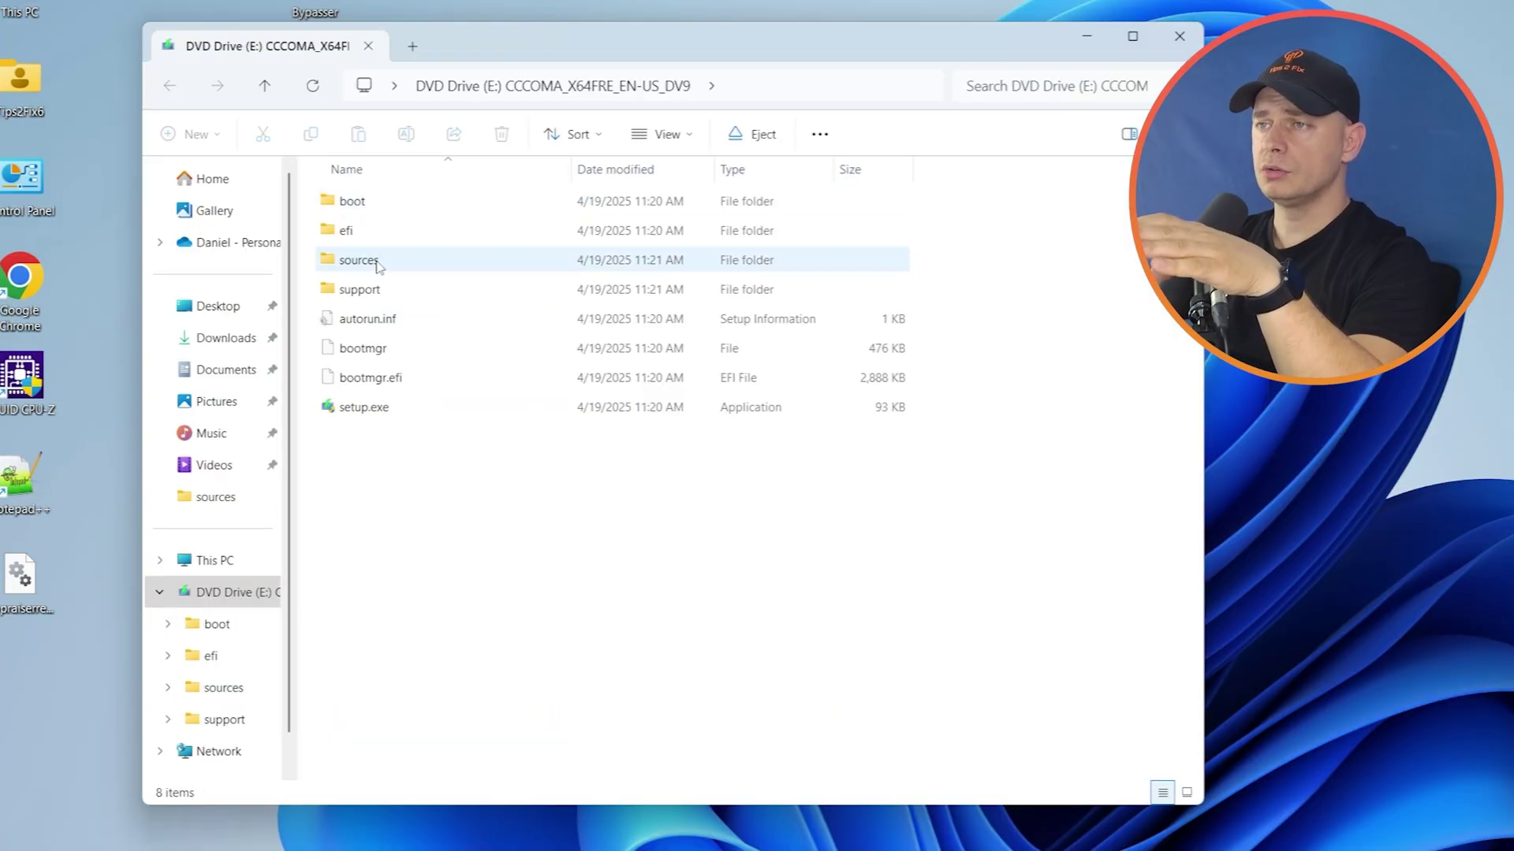
pyautogui.doubleClick(368, 267)
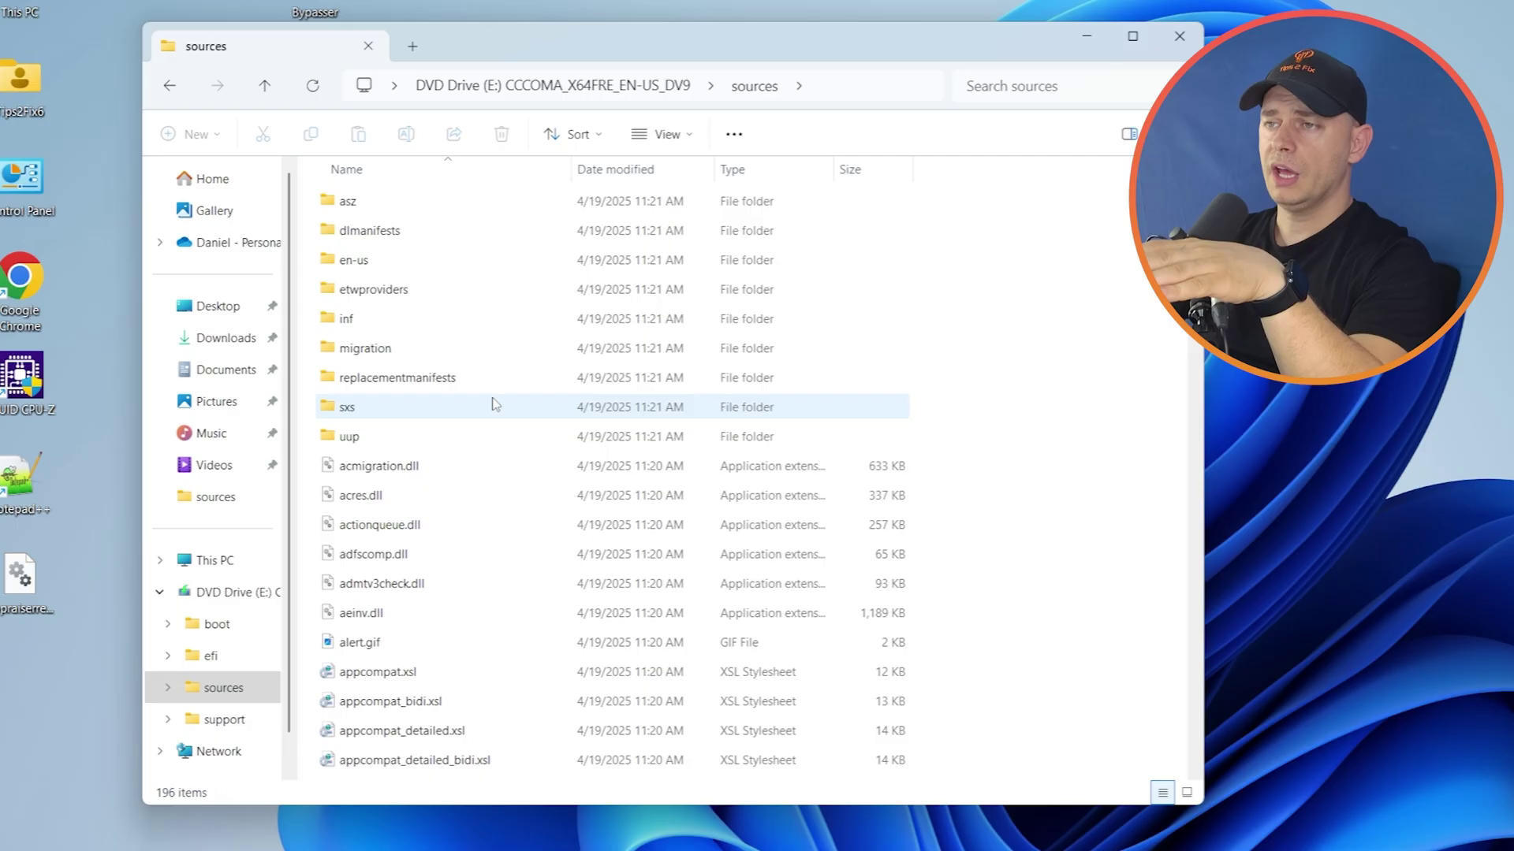
pyautogui.scroll(-1, 497, 426)
pyautogui.scroll(-4, 471, 593)
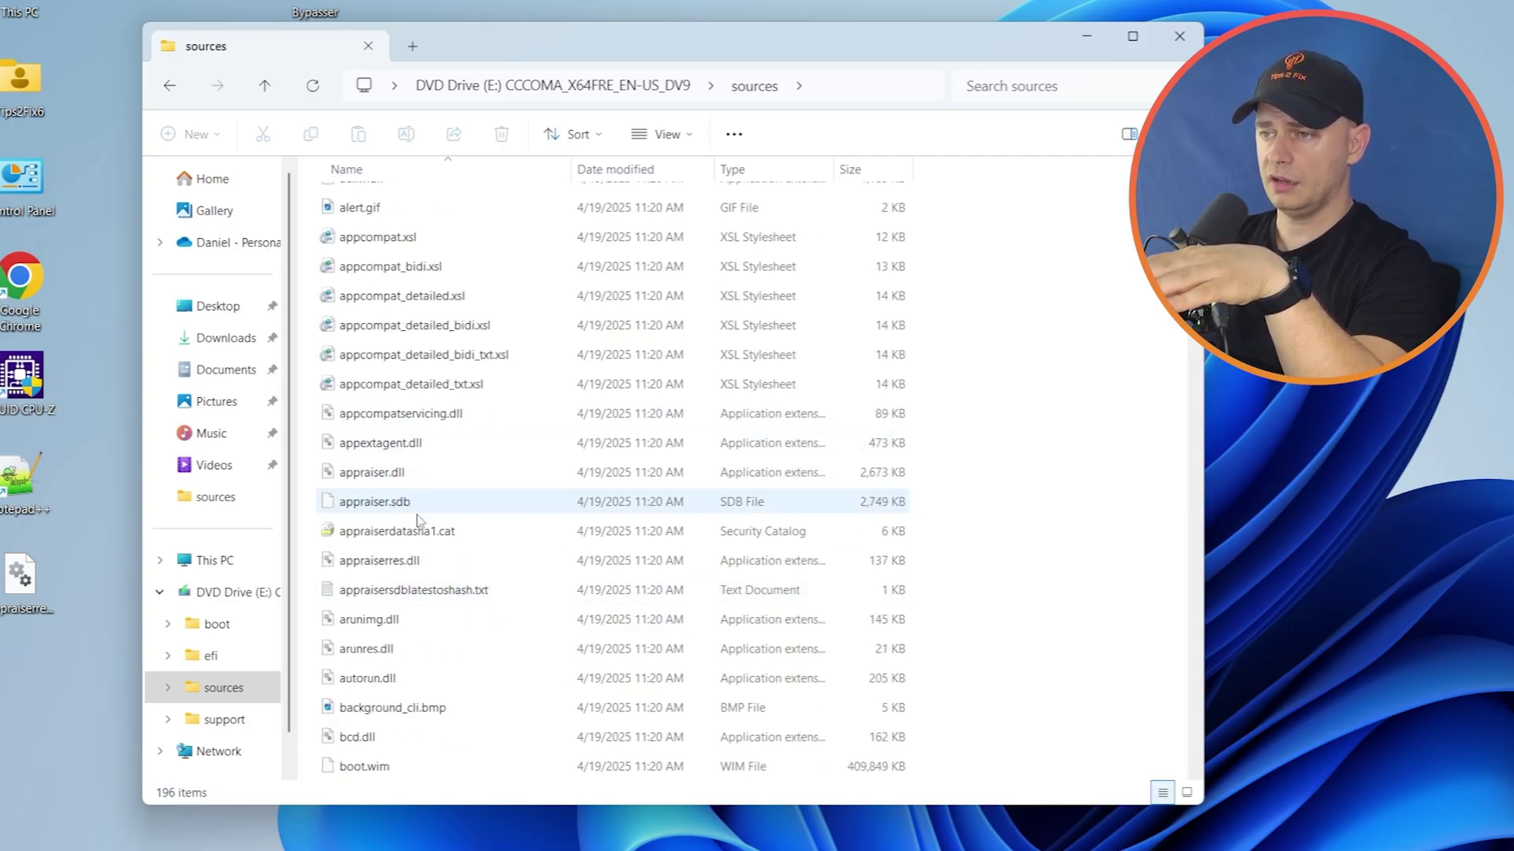
pyautogui.click(409, 566)
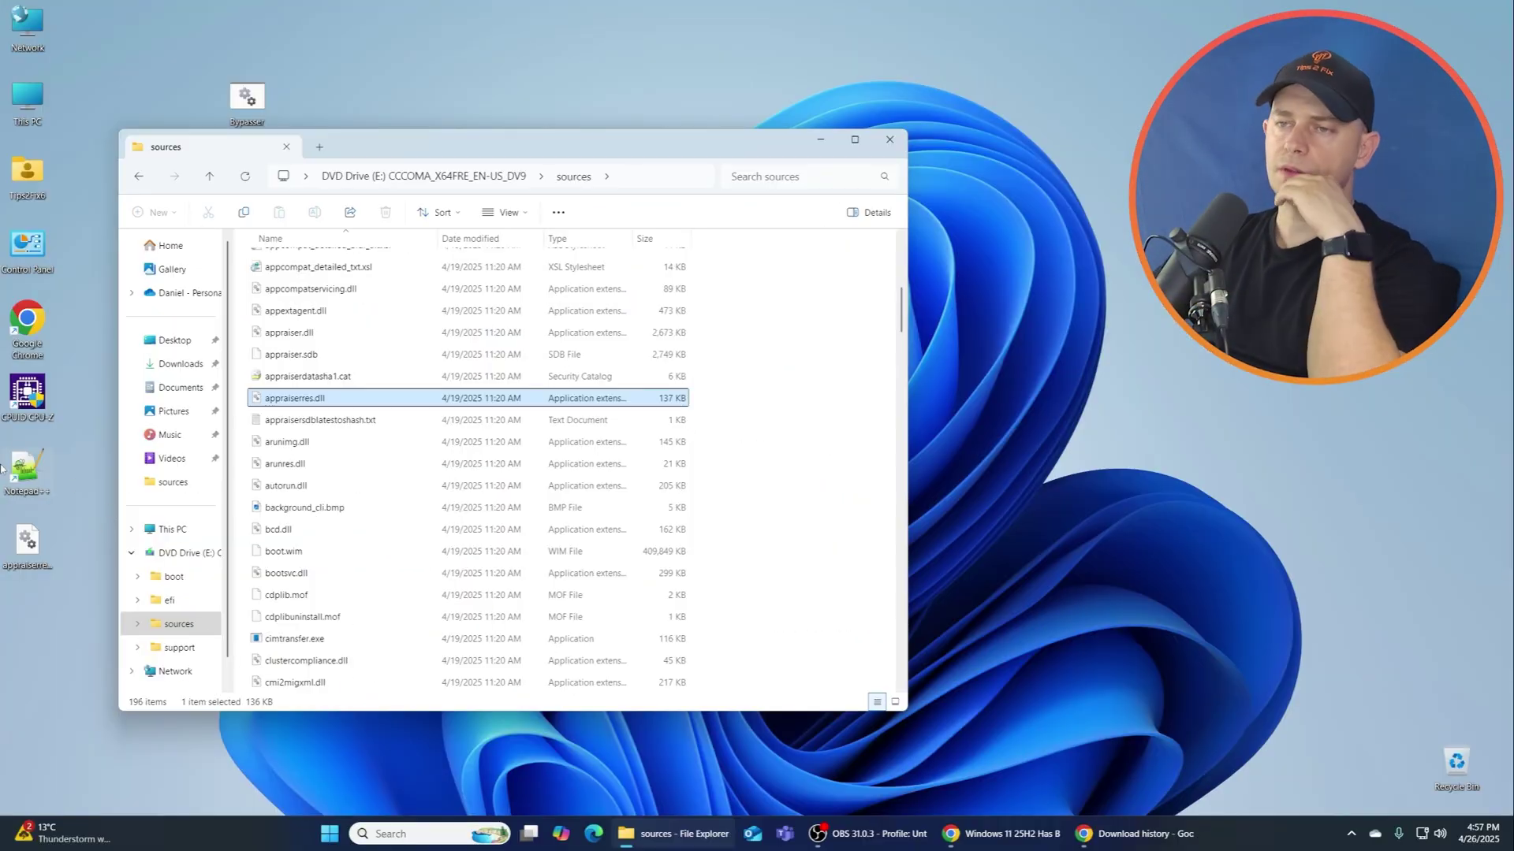
# - Launch Notepad++, drop E:\sources\appraiserres.dll into it, and snap the window to the left
pyautogui.doubleClick(20, 471)
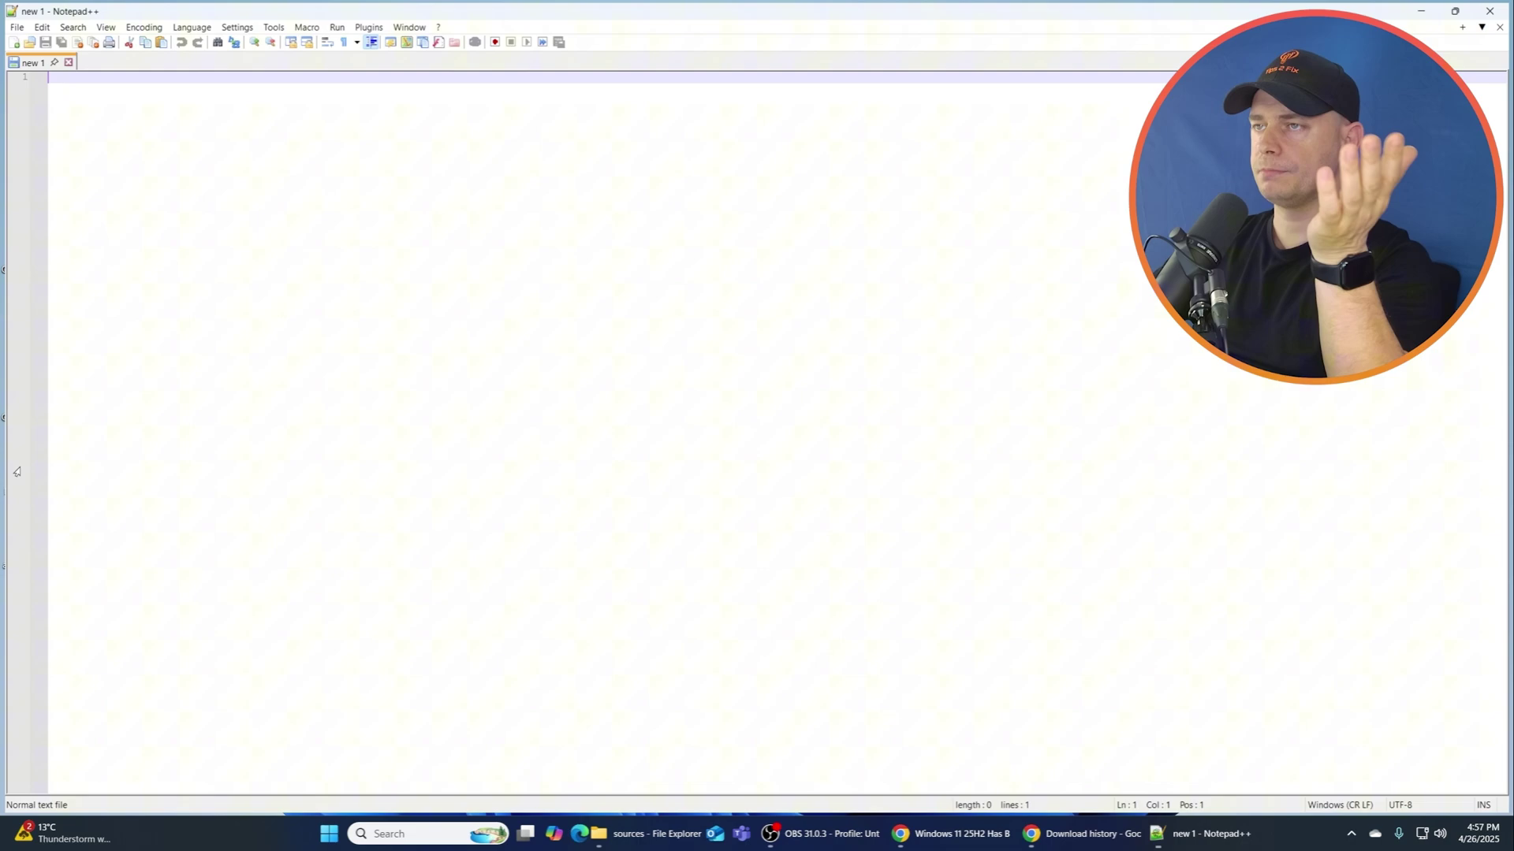
pyautogui.moveTo(646, 6); pyautogui.dragTo(550, 392)
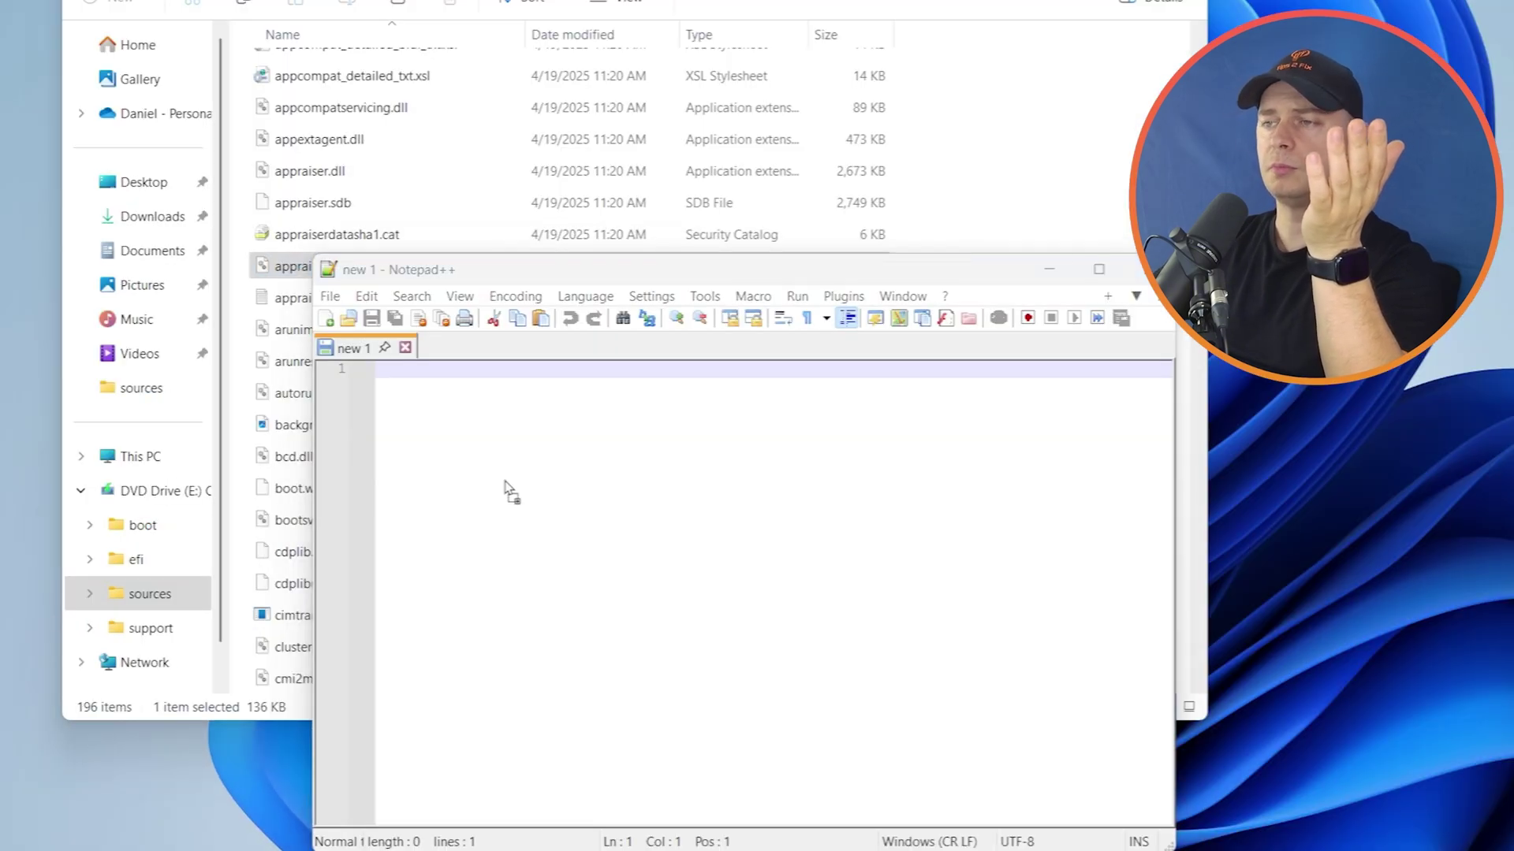
pyautogui.moveTo(505, 484); pyautogui.dragTo(505, 483)
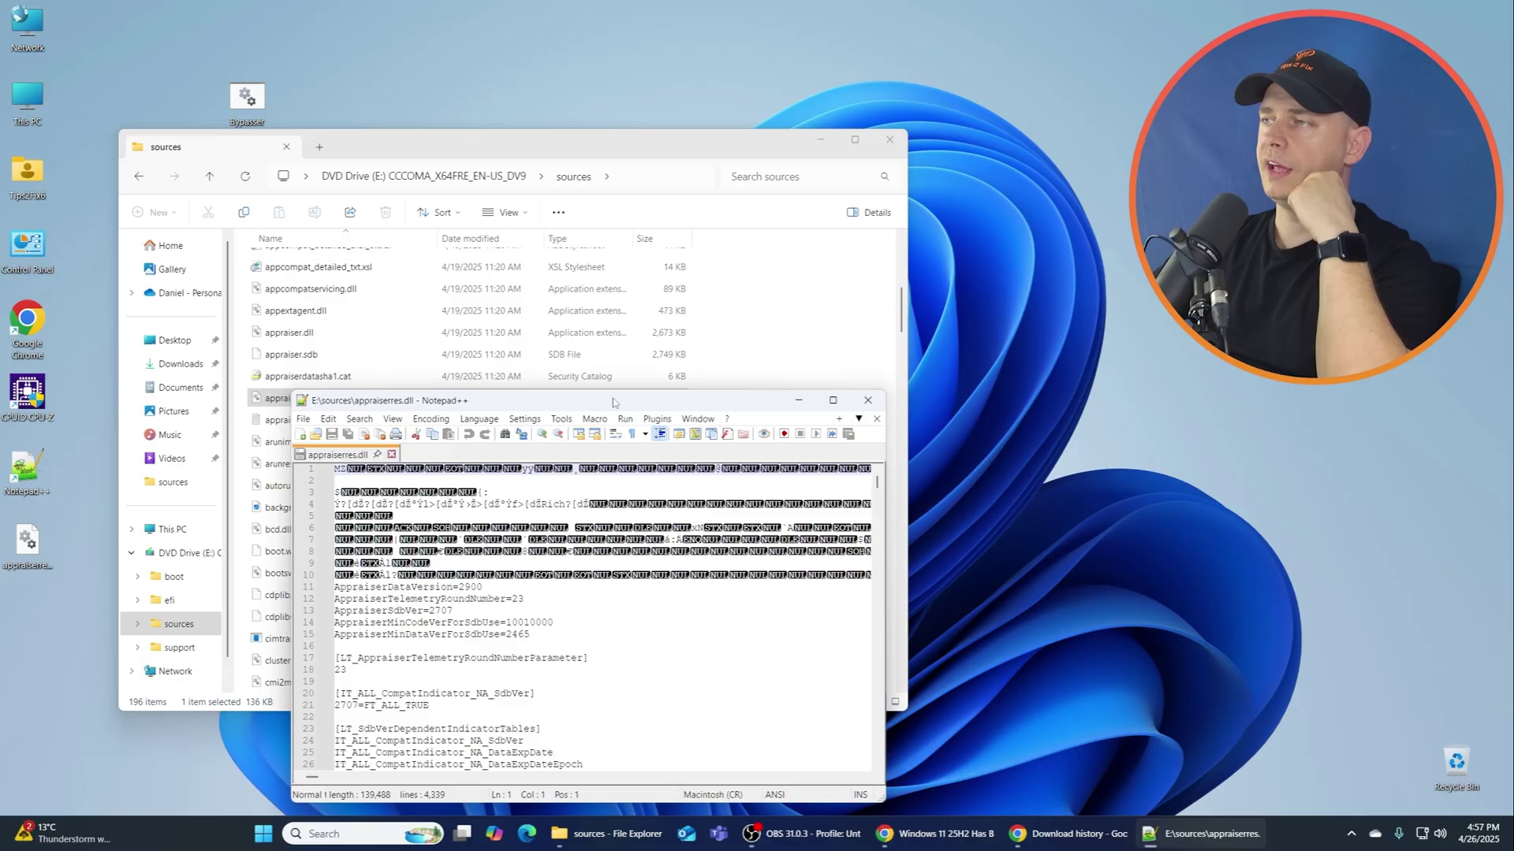
pyautogui.moveTo(779, 269); pyautogui.dragTo(608, 0)
pyautogui.moveTo(493, 118); pyautogui.dragTo(693, 24)
pyautogui.click(607, 834)
pyautogui.click(607, 833)
pyautogui.click(556, 387)
# - Scroll down to the GE25H2 target entries around line 1250
pyautogui.scroll(-7, 557, 559)
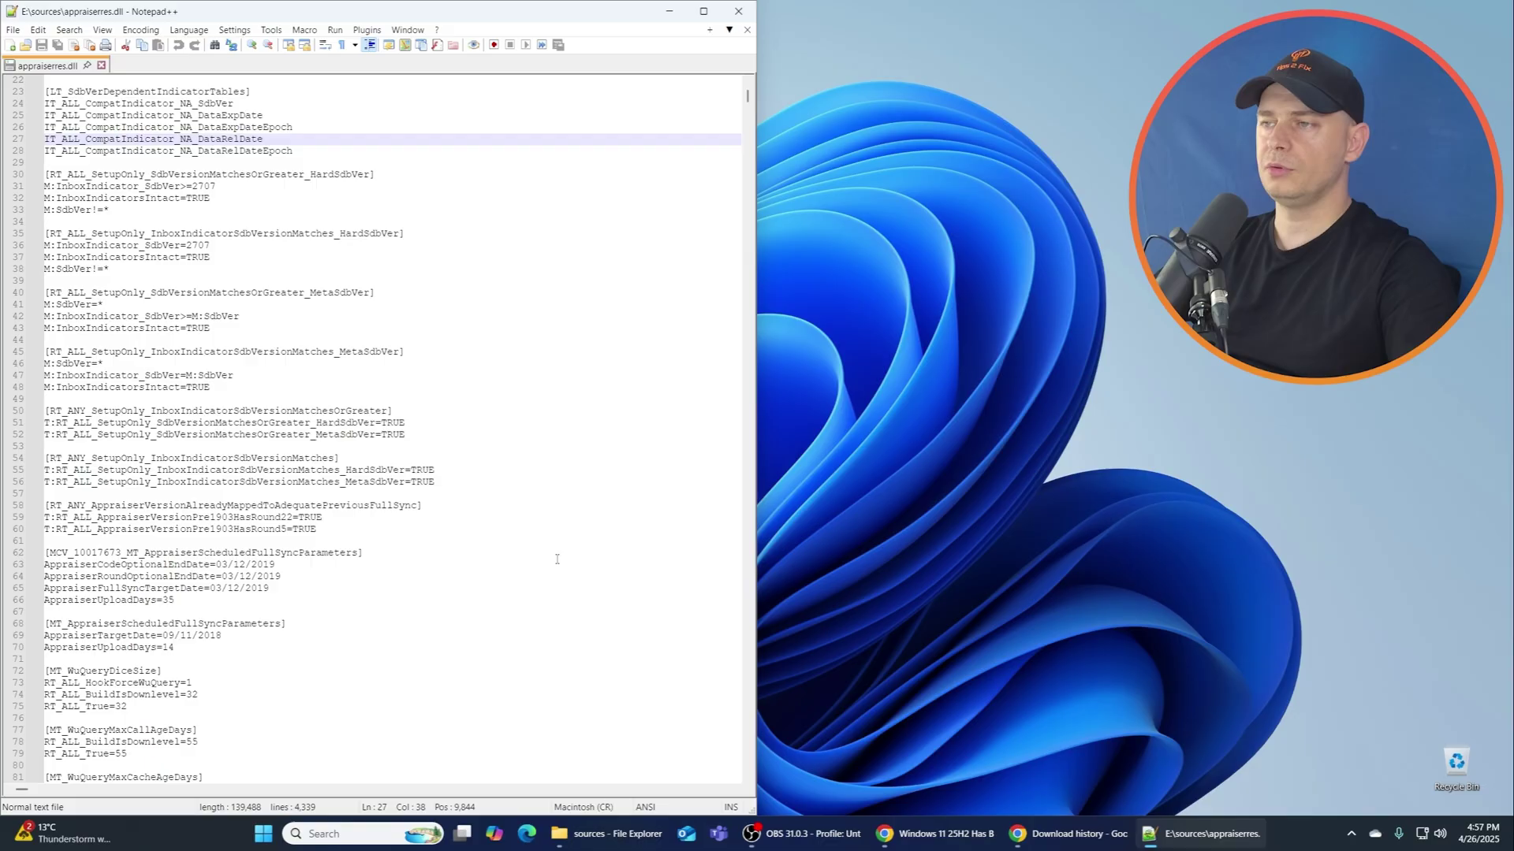
pyautogui.scroll(-2, 556, 559)
pyautogui.moveTo(590, 5); pyautogui.dragTo(775, 29)
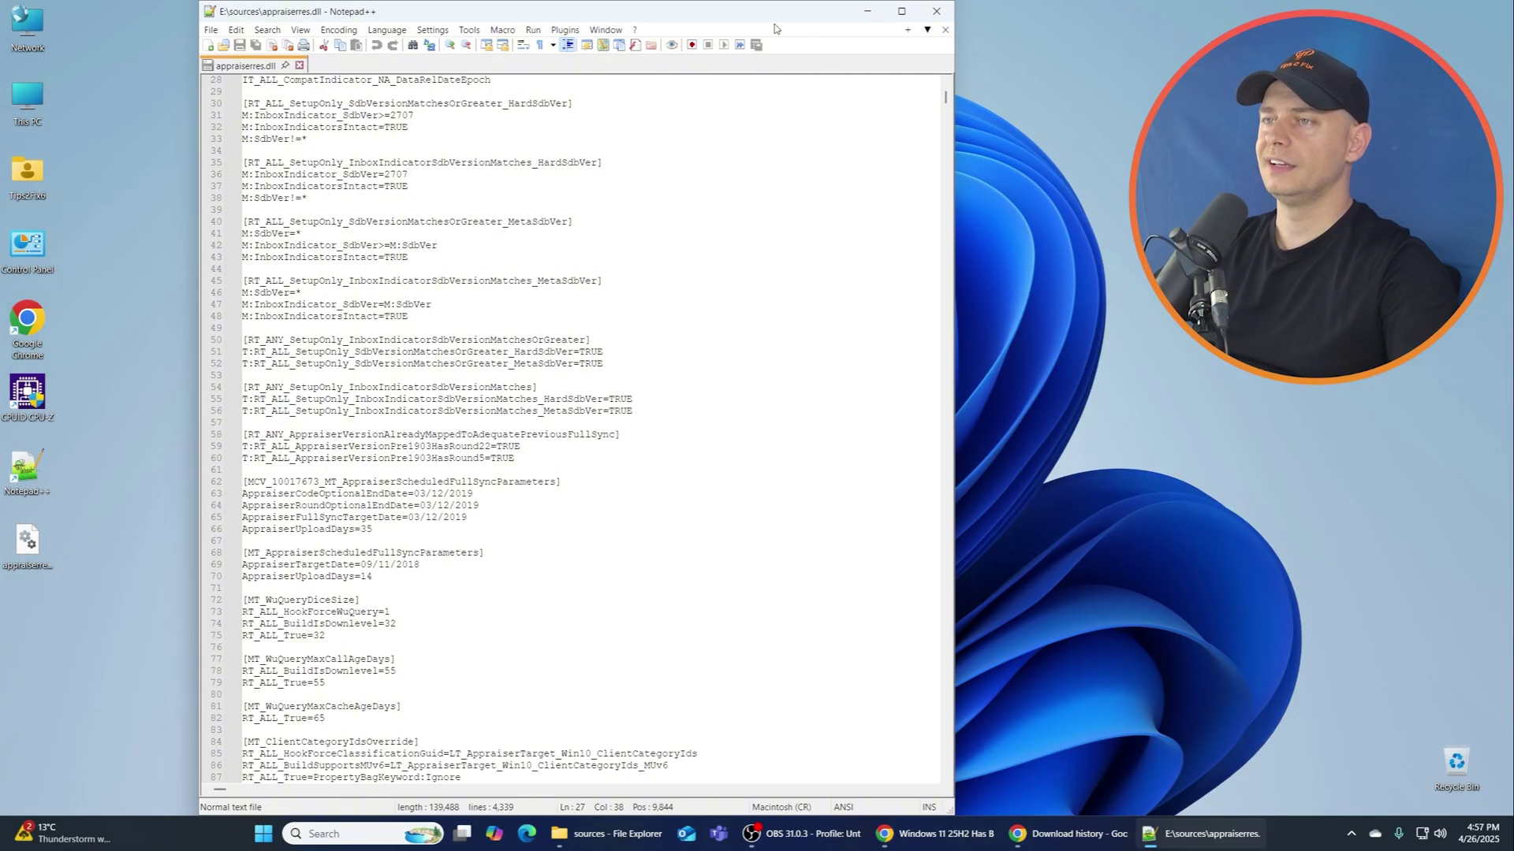
pyautogui.scroll(-20, 658, 533)
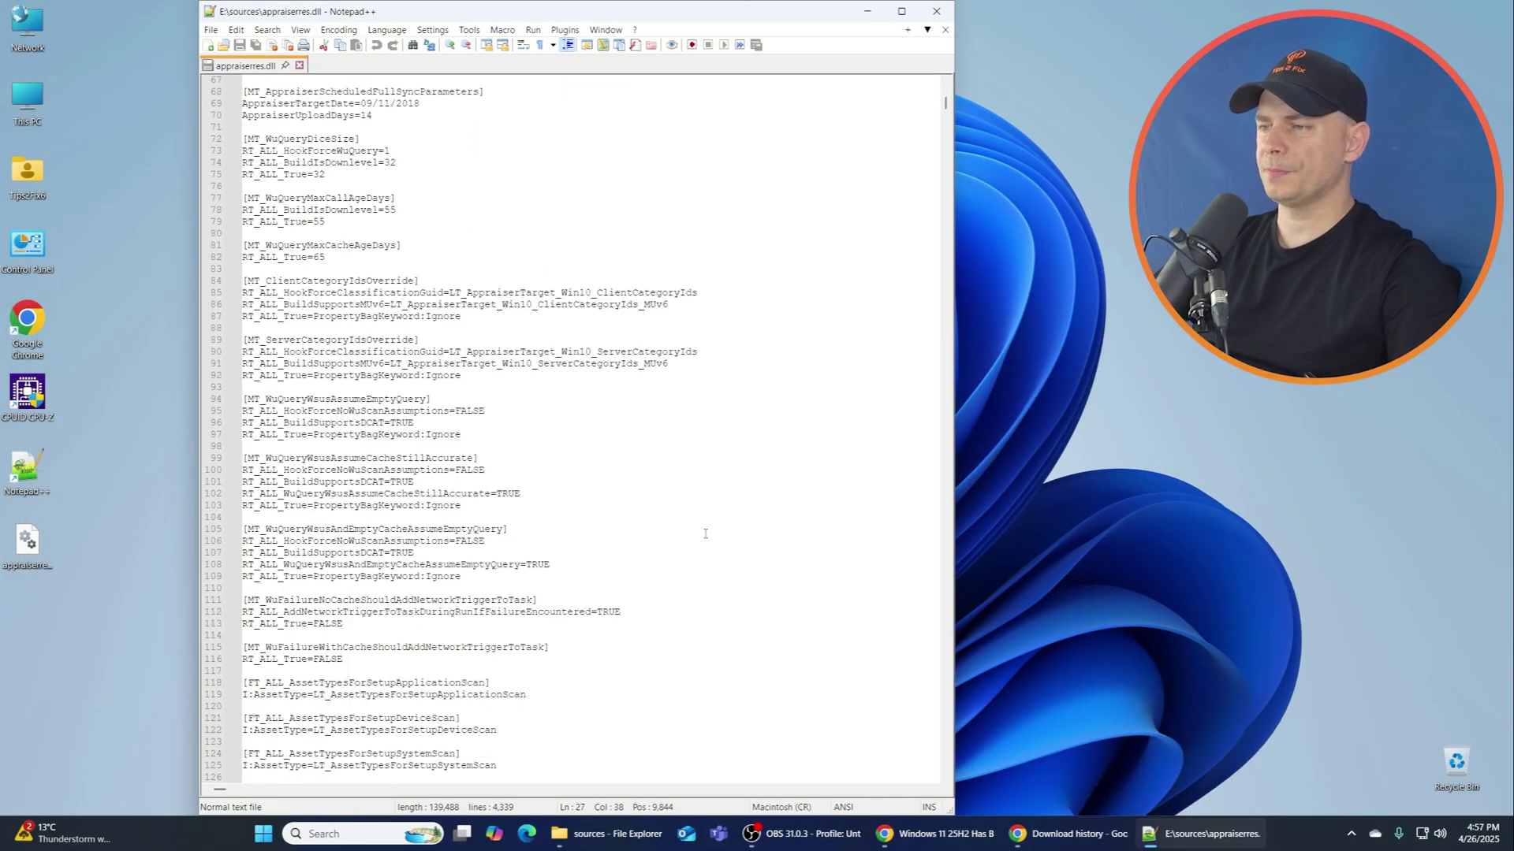
pyautogui.scroll(-5, 705, 526)
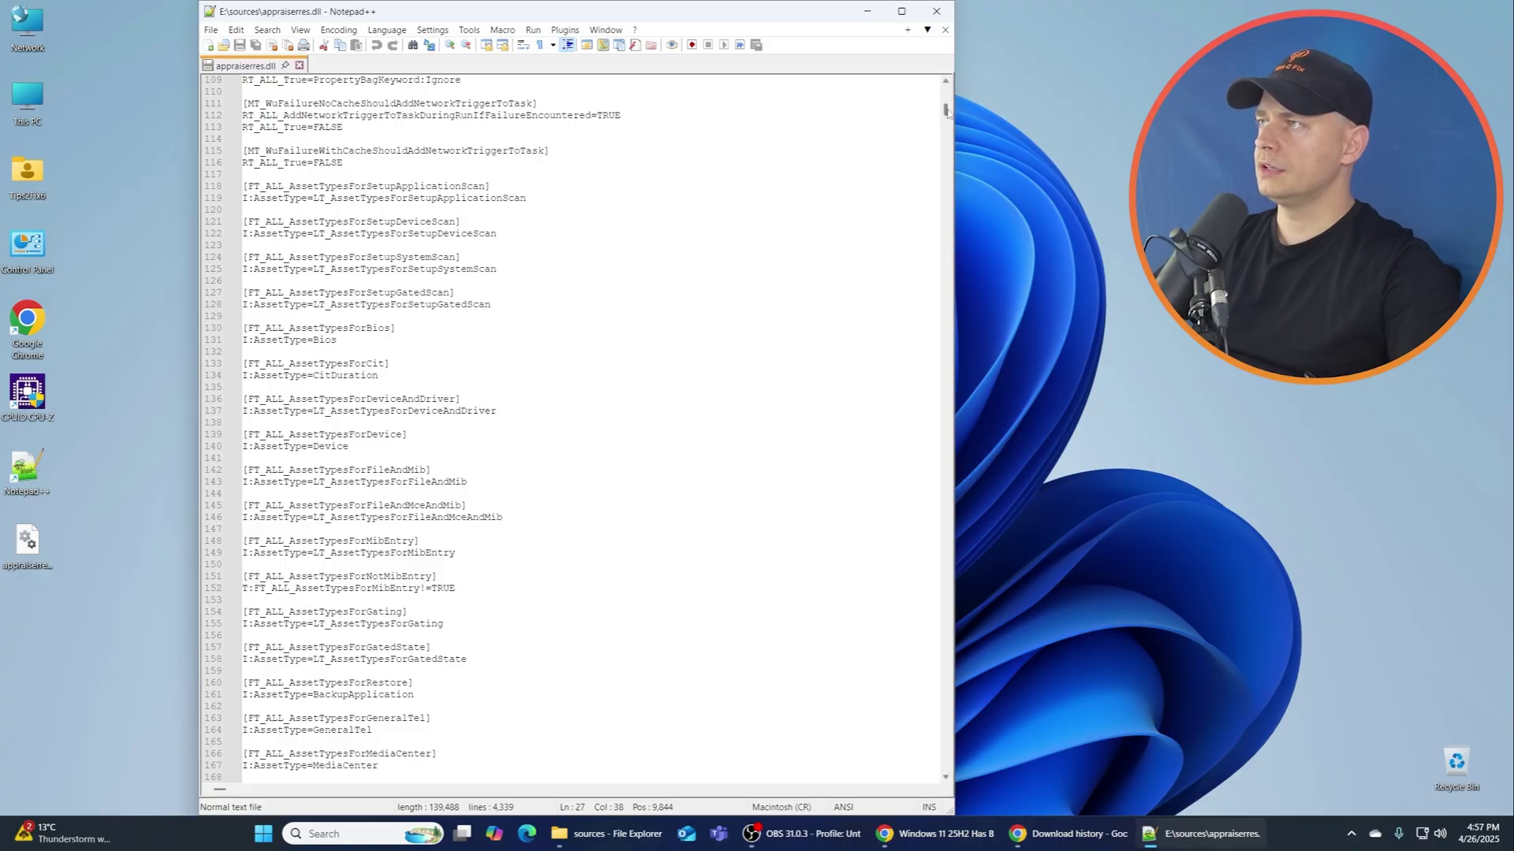
pyautogui.moveTo(948, 113); pyautogui.dragTo(920, 291)
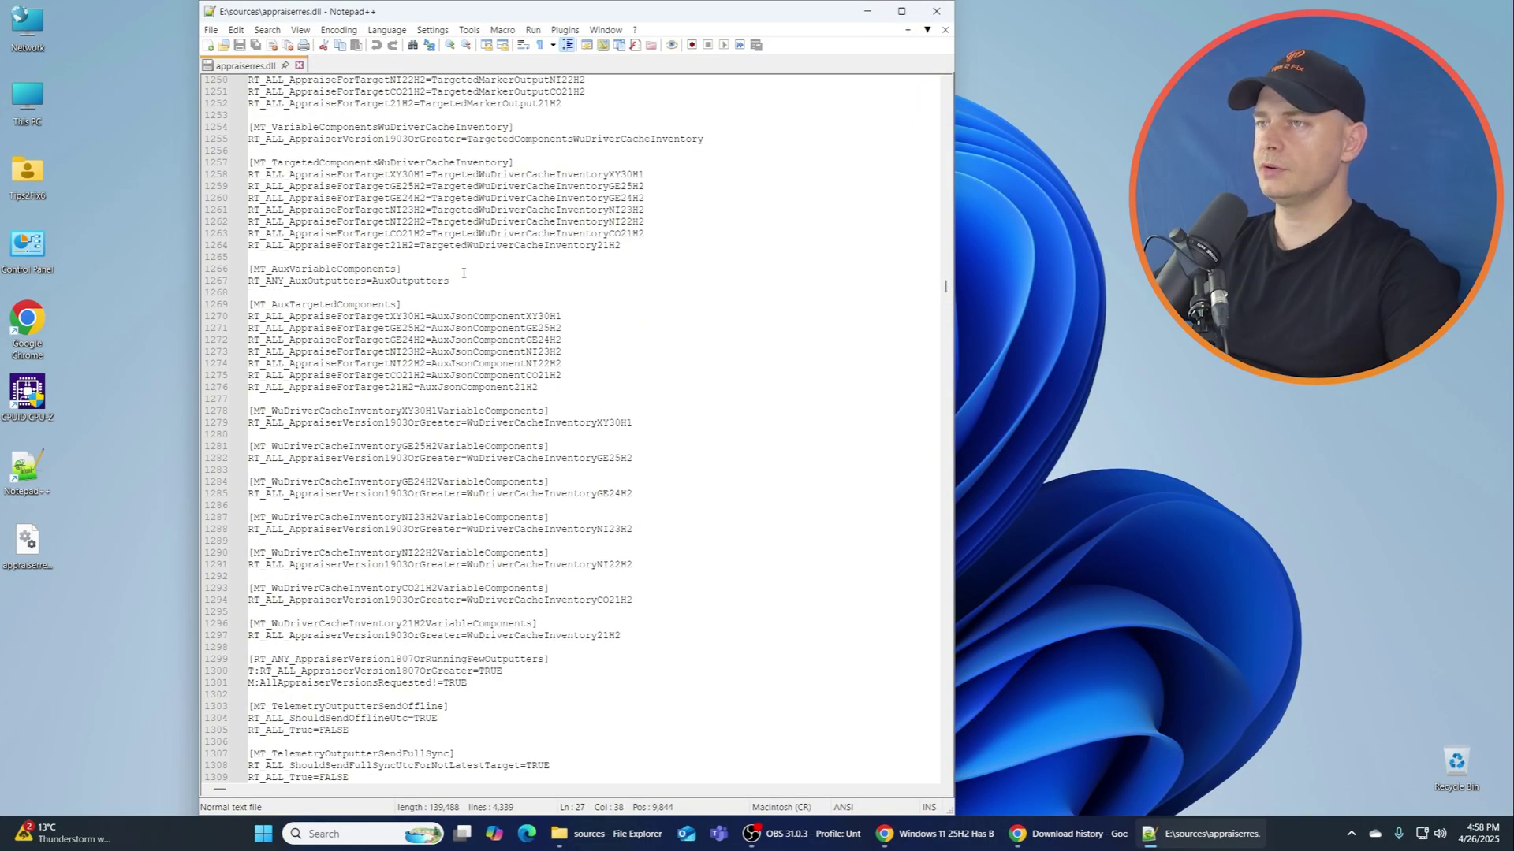
# - Highlight GE25H2 on line 1271 next to the XY30H1 entry on line 1270
pyautogui.click(577, 327)
pyautogui.click(588, 320)
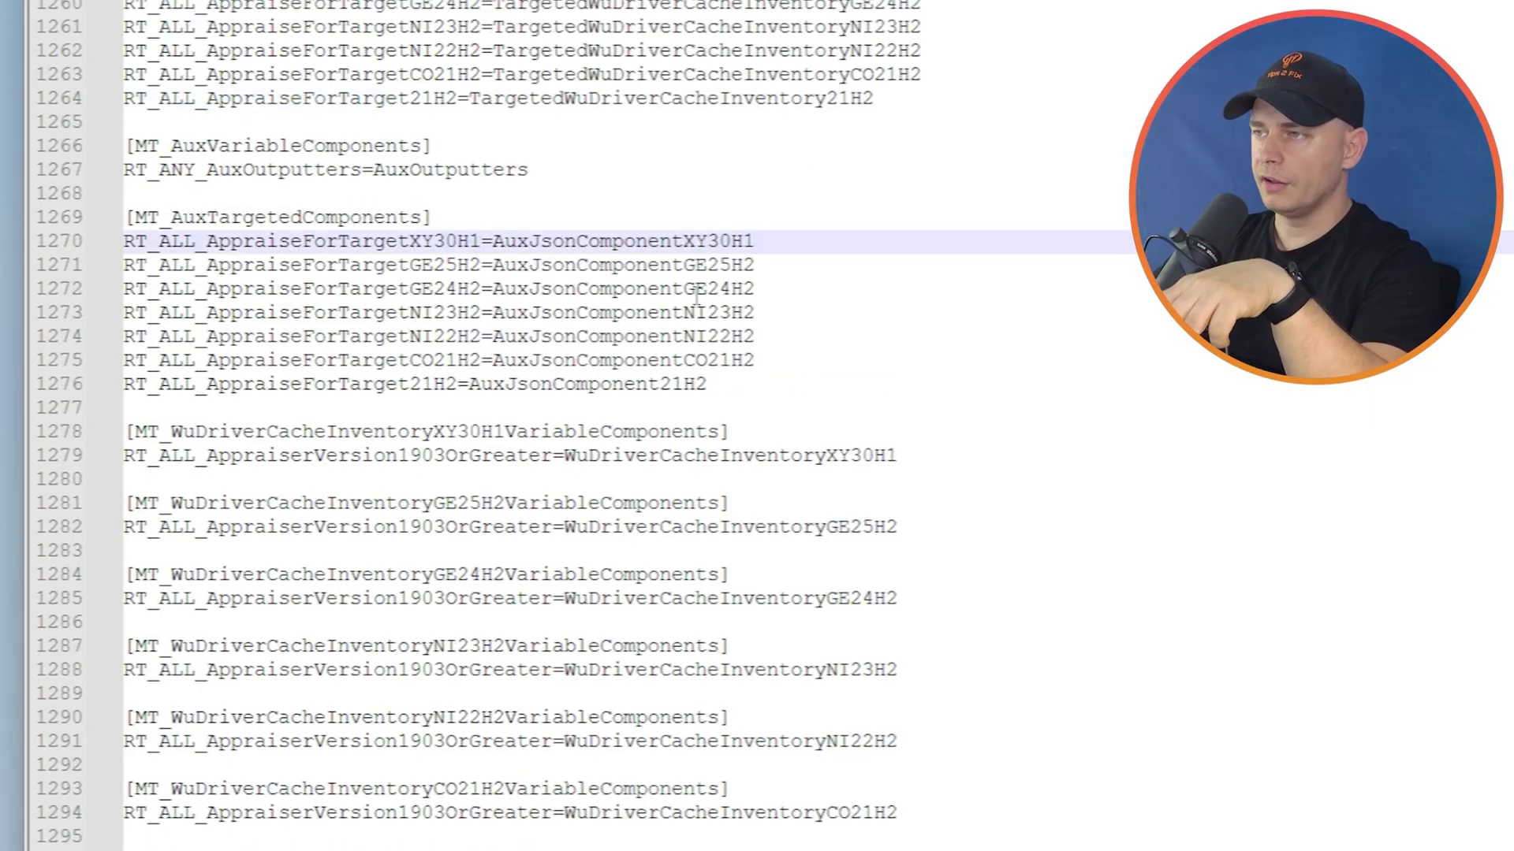
pyautogui.moveTo(755, 266); pyautogui.dragTo(634, 265)
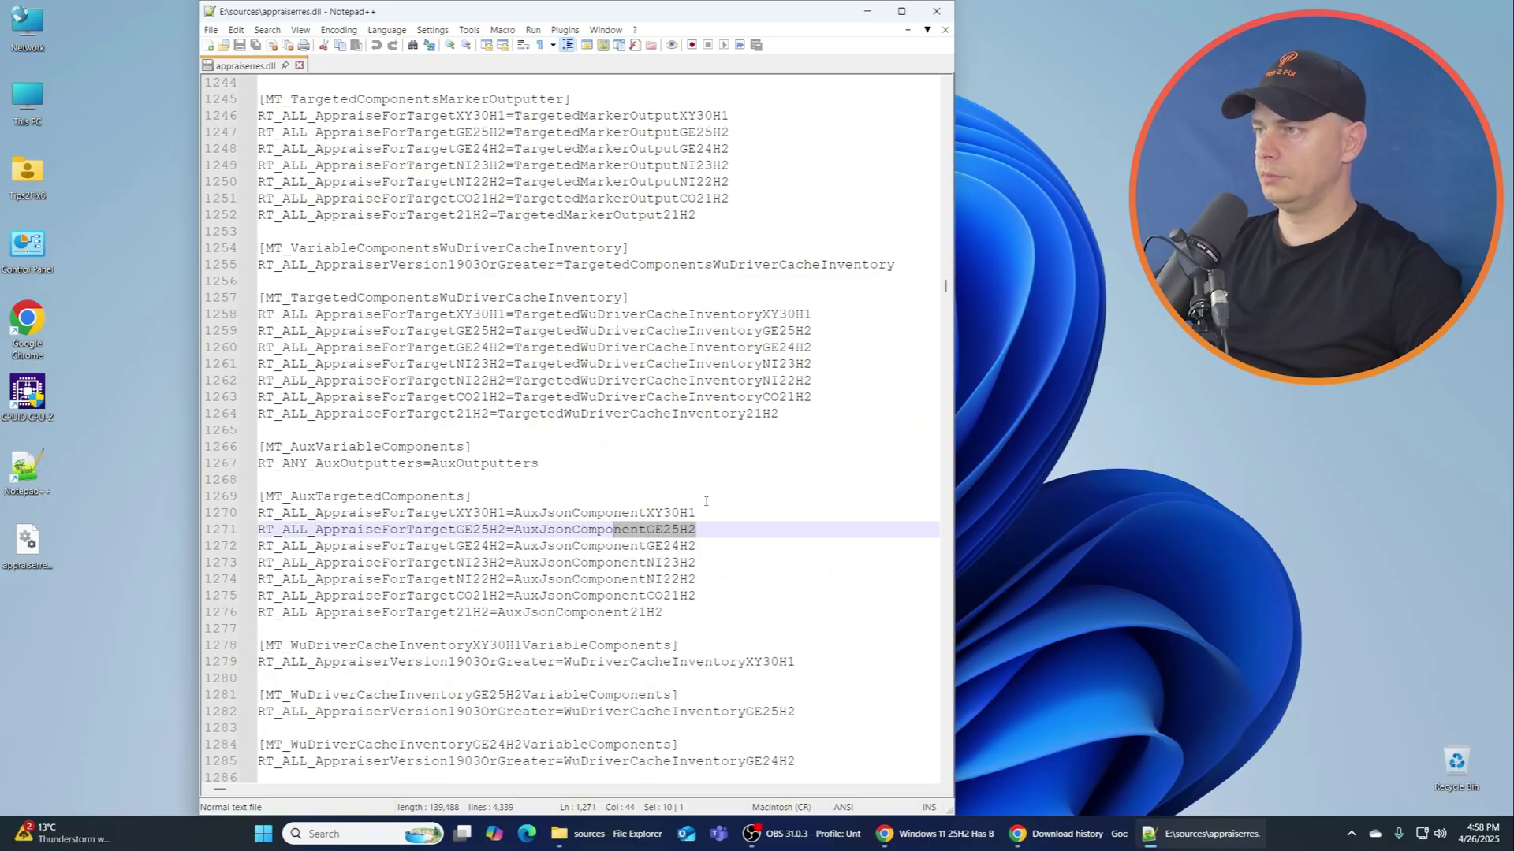
pyautogui.scroll(1, 705, 501)
pyautogui.scroll(-6, 706, 502)
pyautogui.click(777, 236)
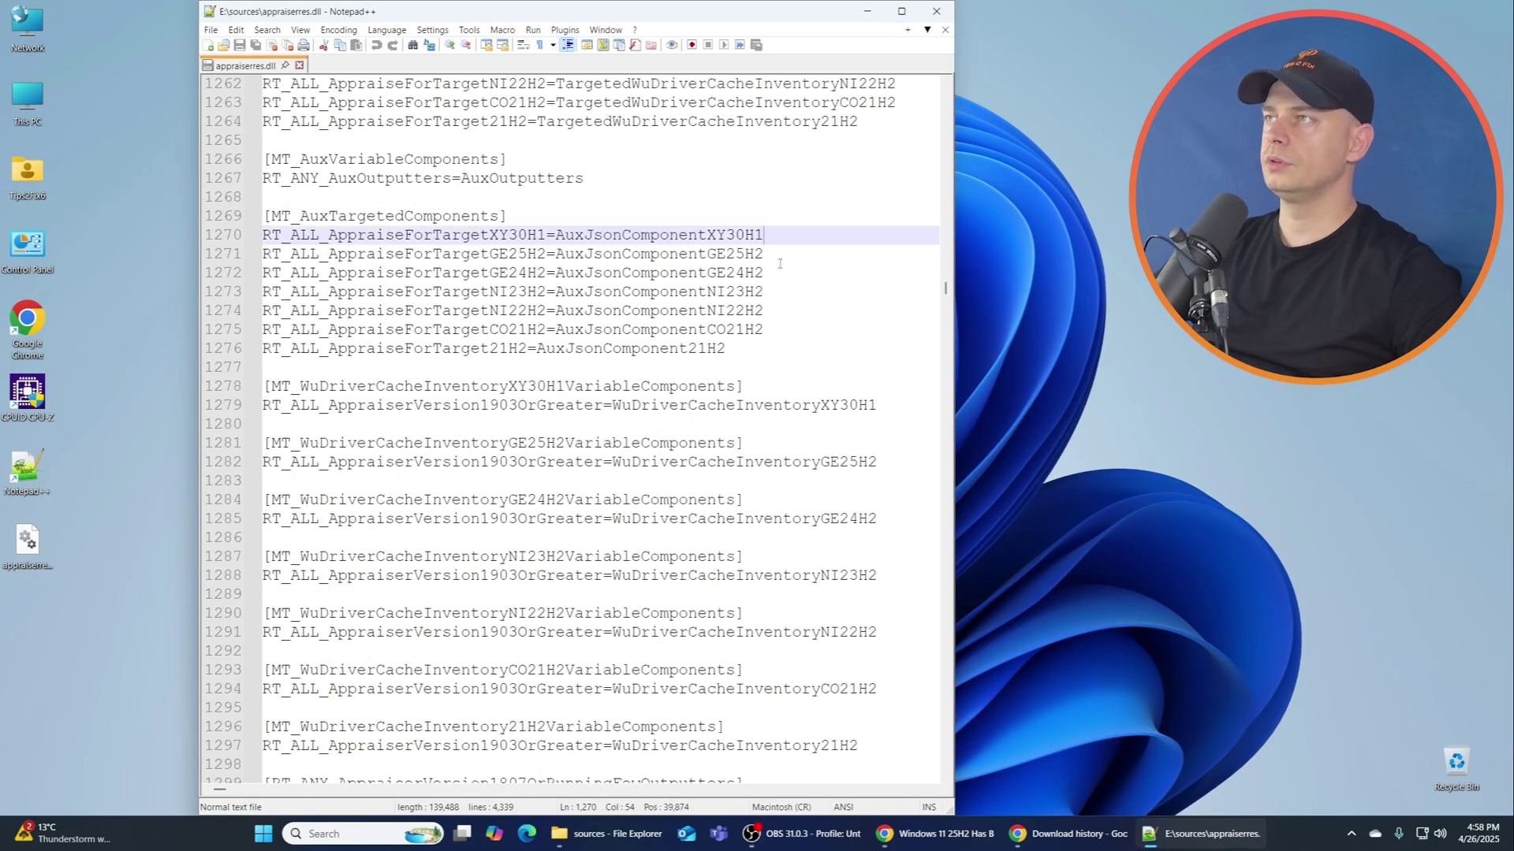
# - Reposition the Notepad++ window and zoom out, ready to search for GE25H2
pyautogui.moveTo(758, 19); pyautogui.dragTo(603, 23)
pyautogui.click(601, 251)
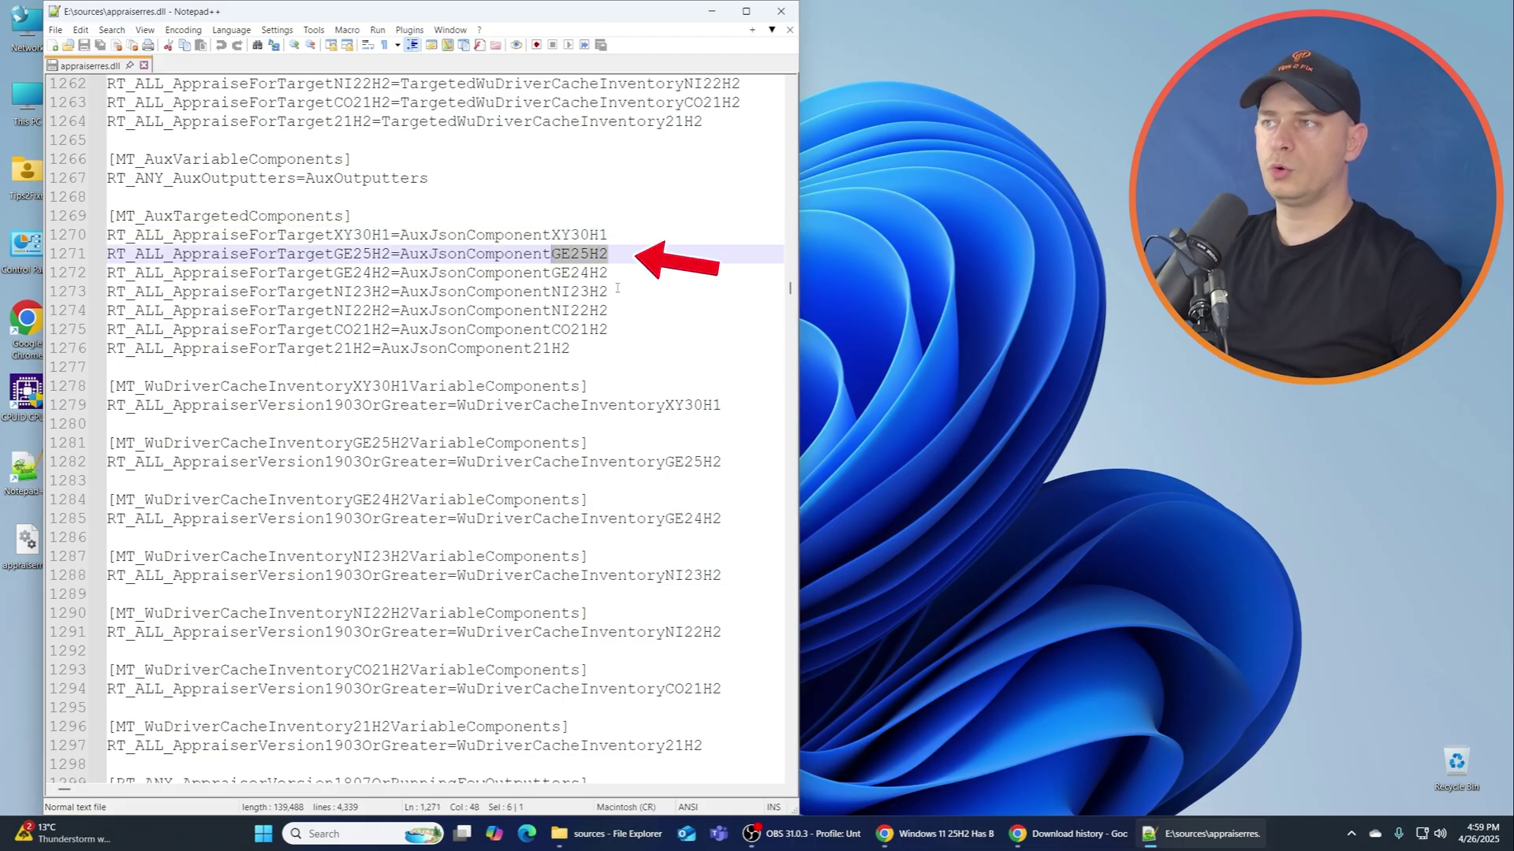
pyautogui.click(608, 254)
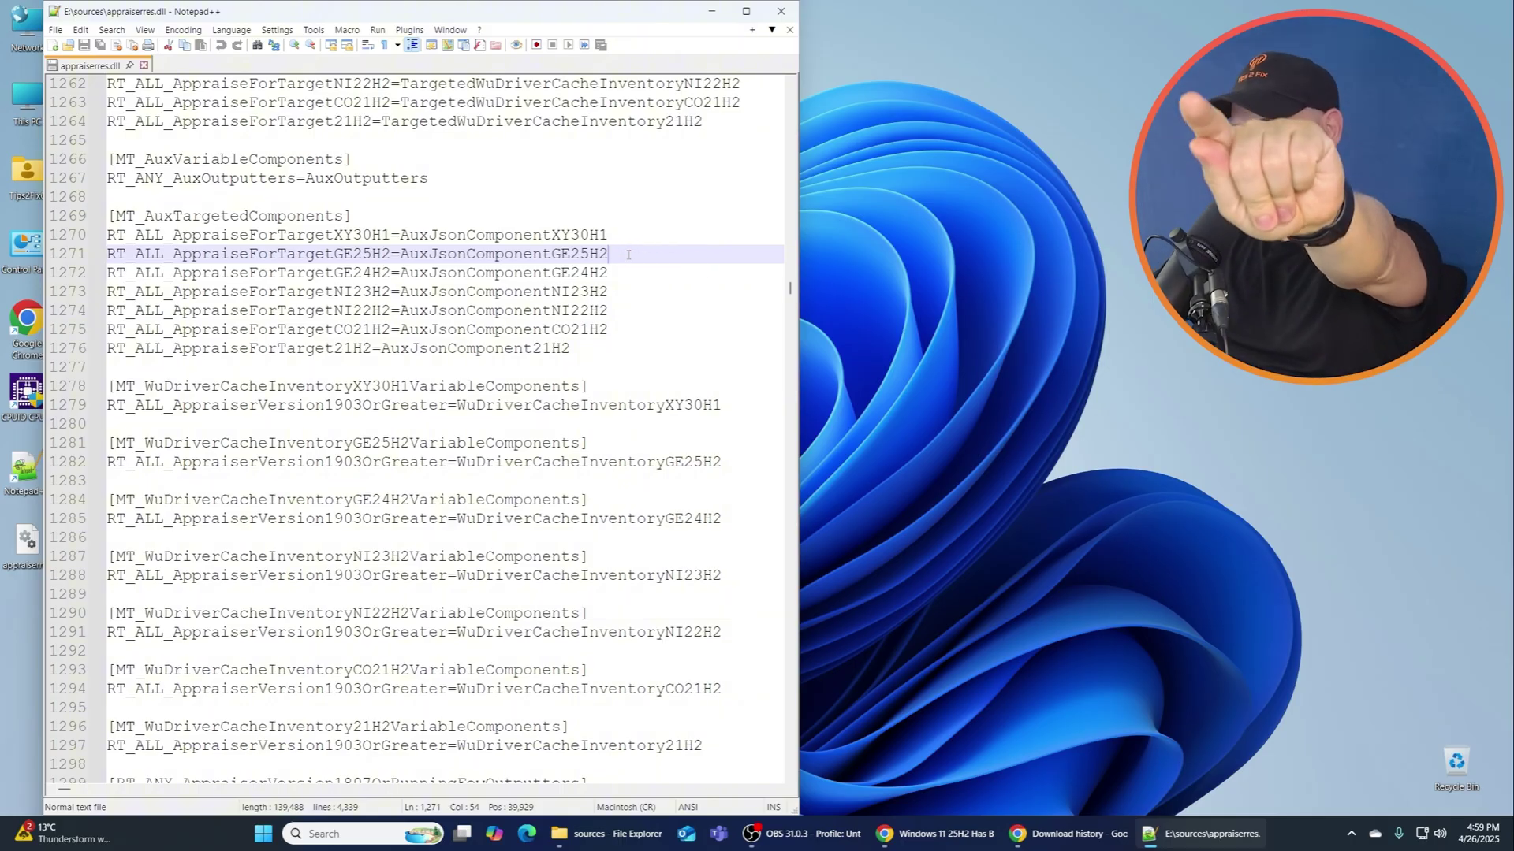
pyautogui.scroll(1, 754, 474)
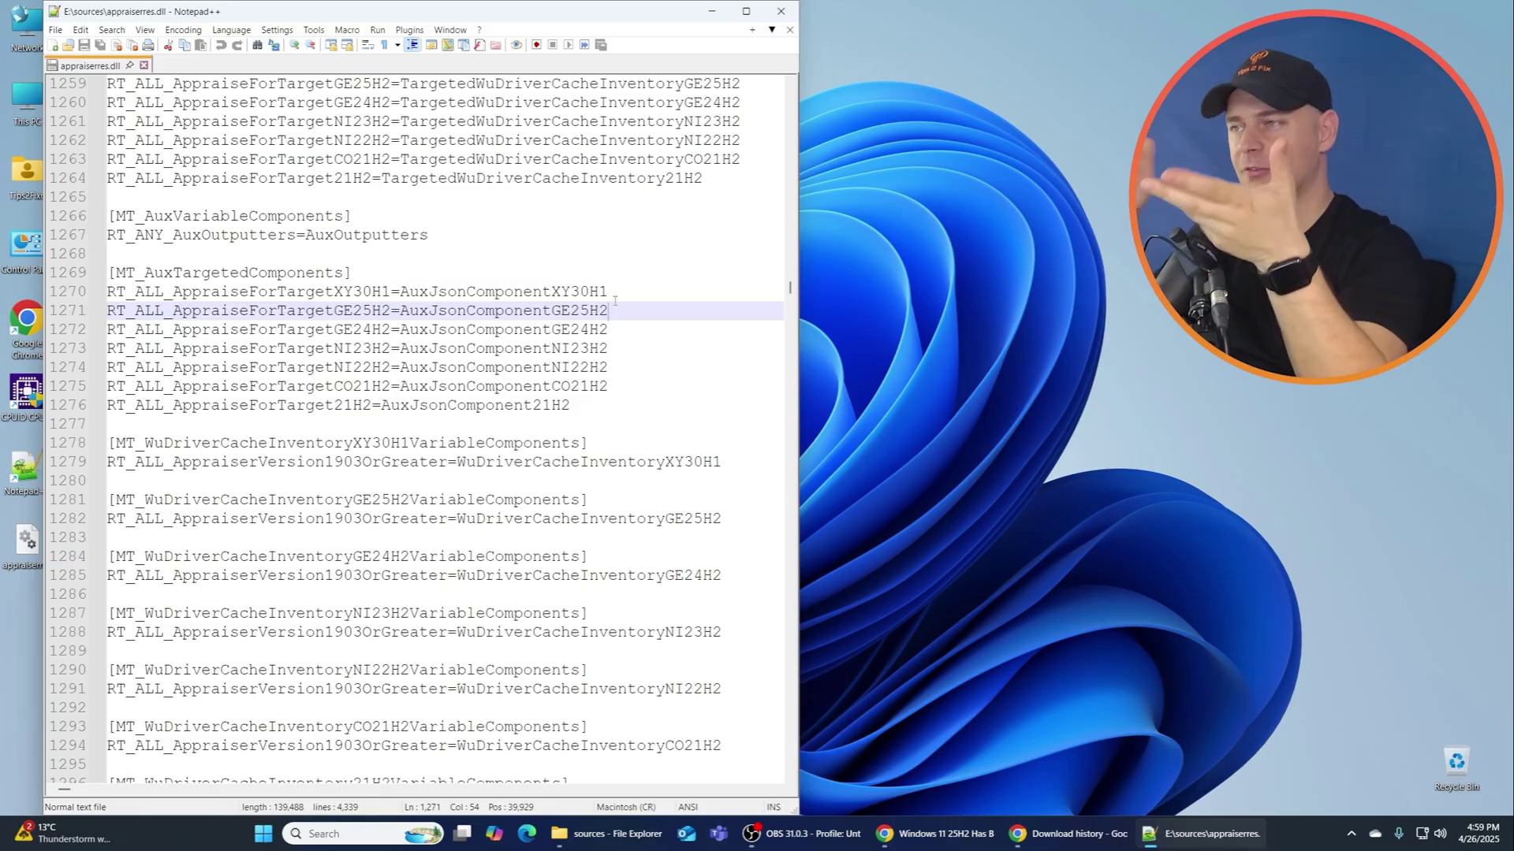
pyautogui.scroll(-5, 377, 142)
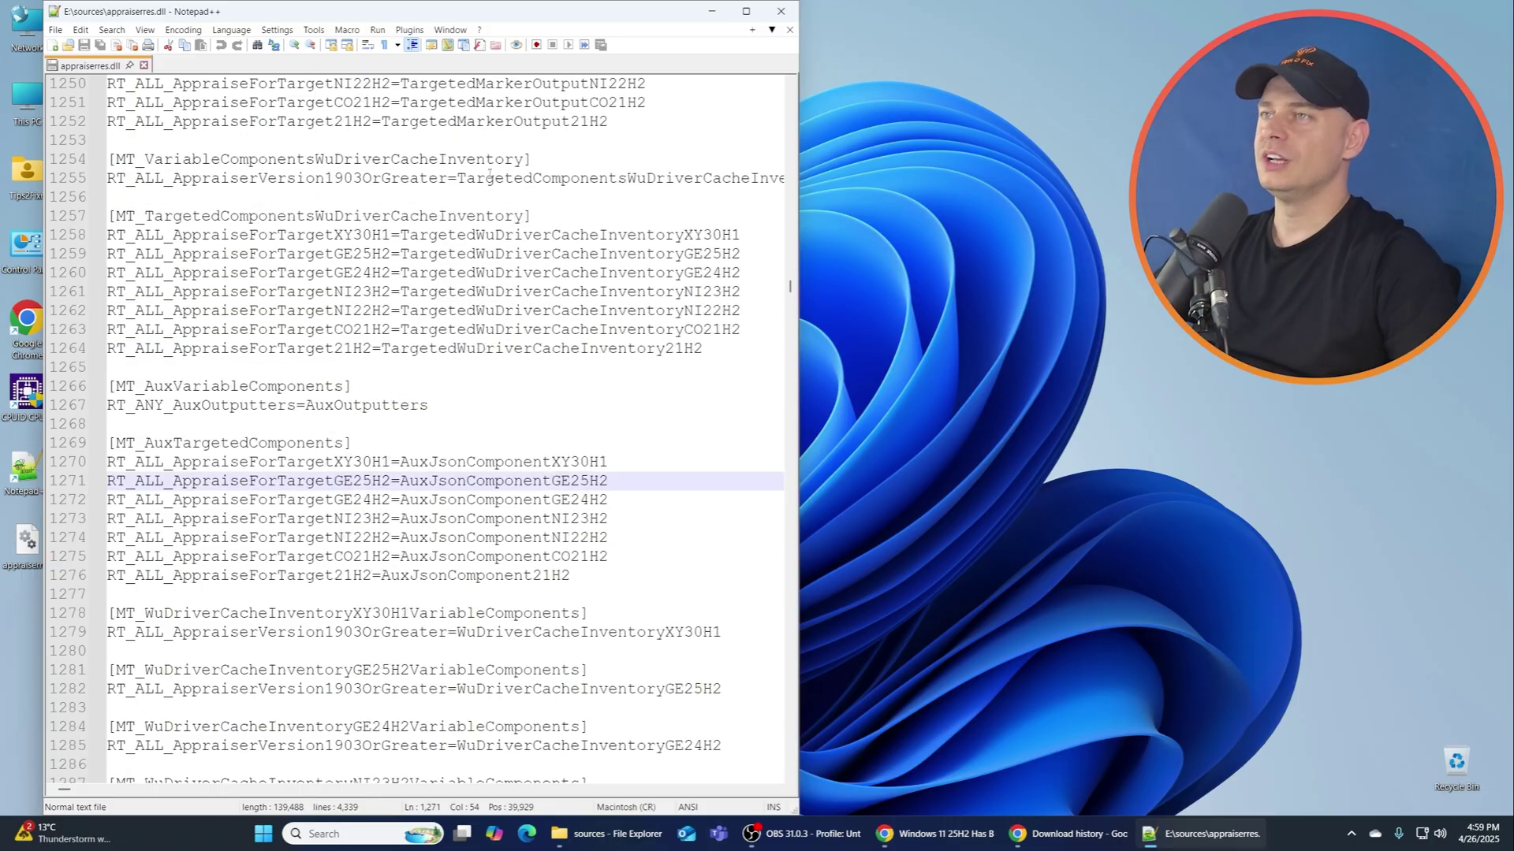
pyautogui.scroll(-1, 484, 173)
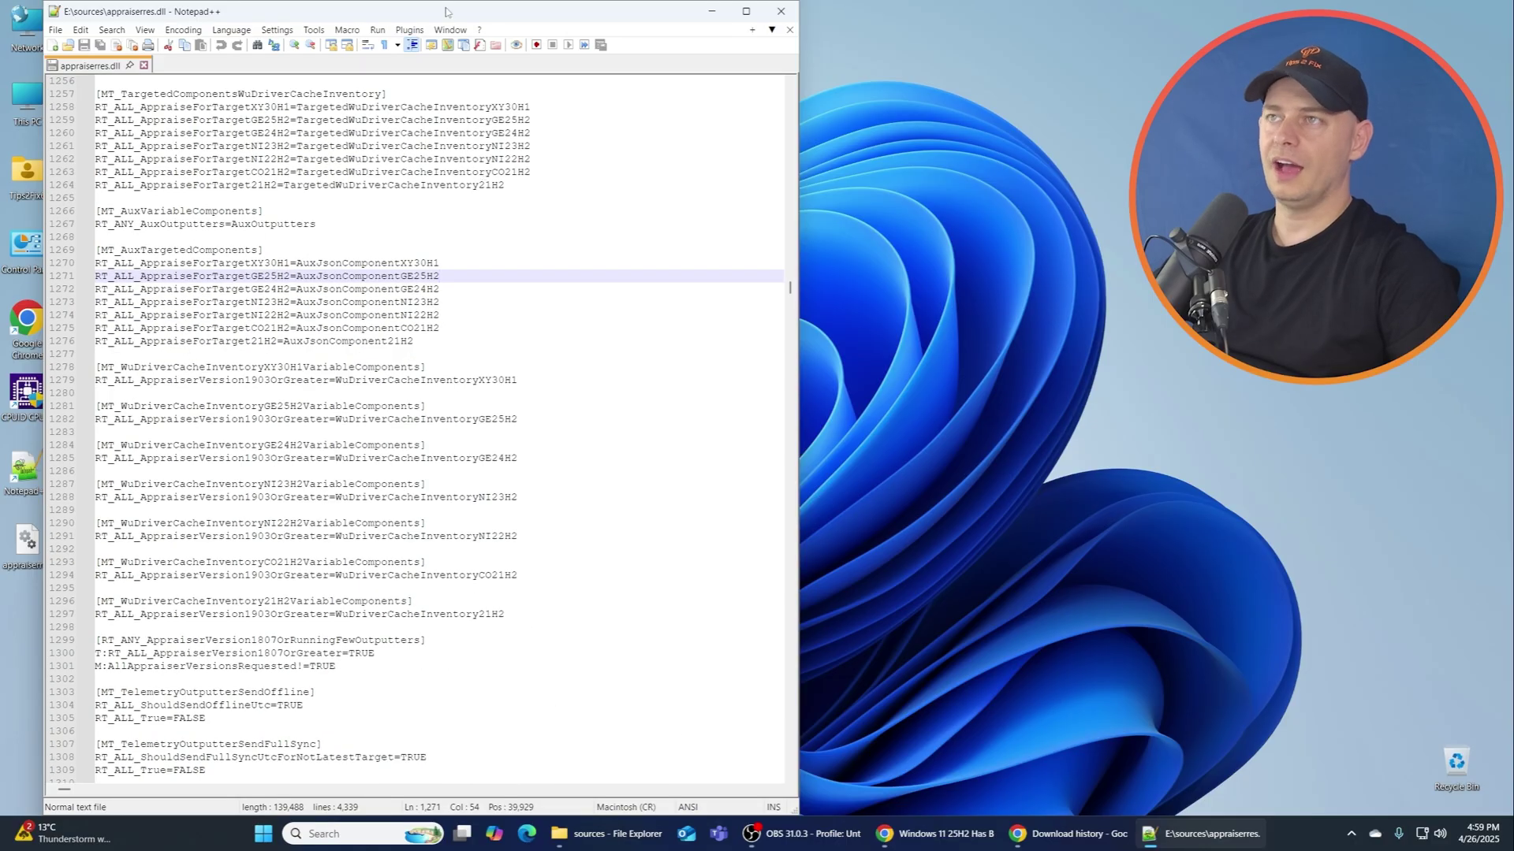
pyautogui.moveTo(586, 18); pyautogui.dragTo(636, 17)
# - Step through the next several GE25H2 matches in appraiserres.dll with the search box
pyautogui.click(564, 349)
pyautogui.hotkey('ctrl', 'f')
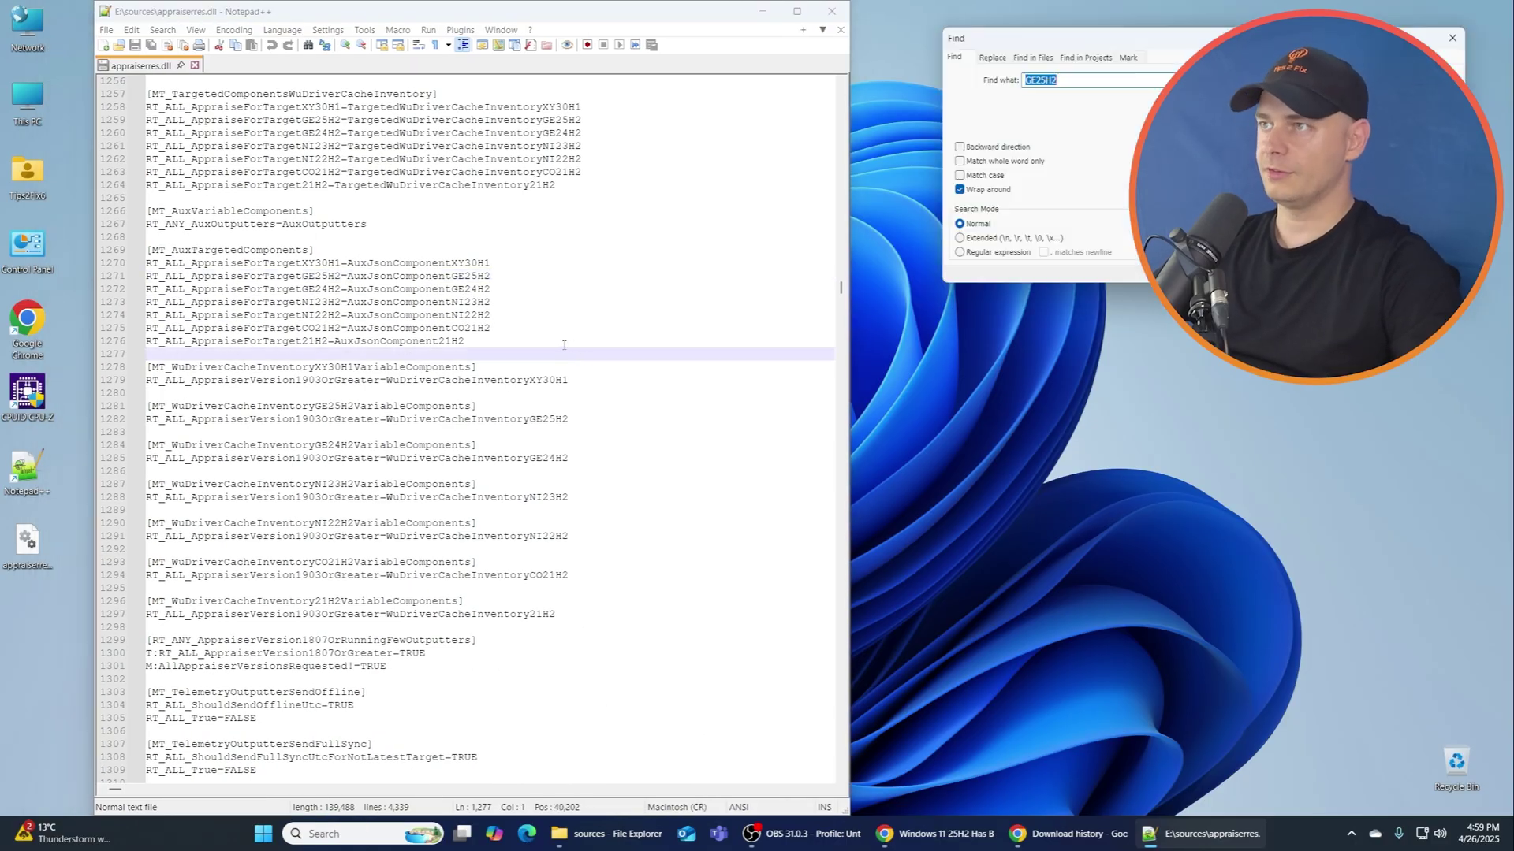
pyautogui.moveTo(1068, 51); pyautogui.dragTo(257, 223)
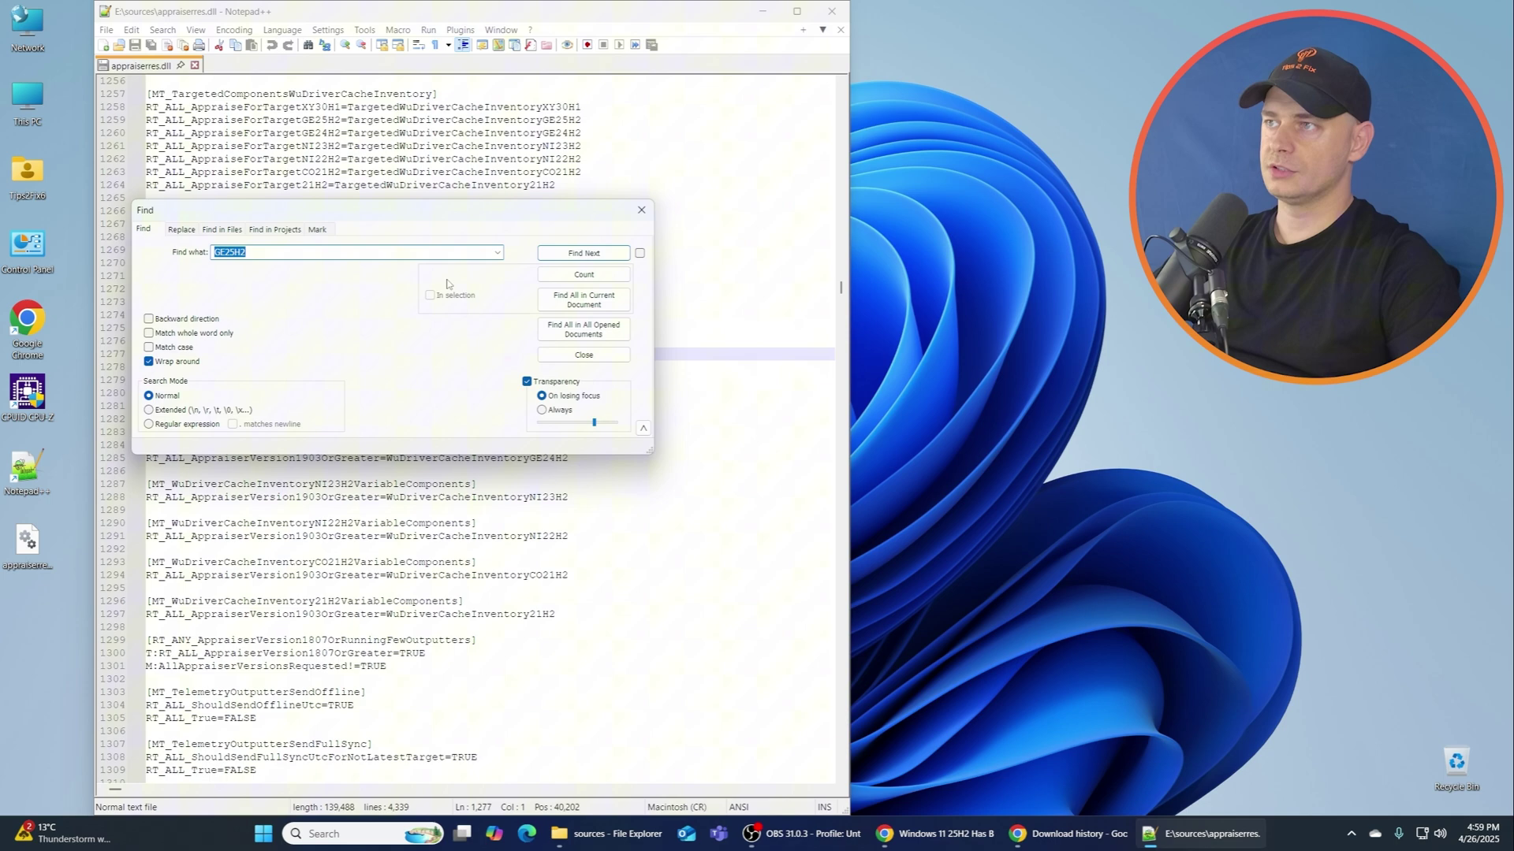
pyautogui.press('Return')
pyautogui.moveTo(455, 213); pyautogui.dragTo(471, 516)
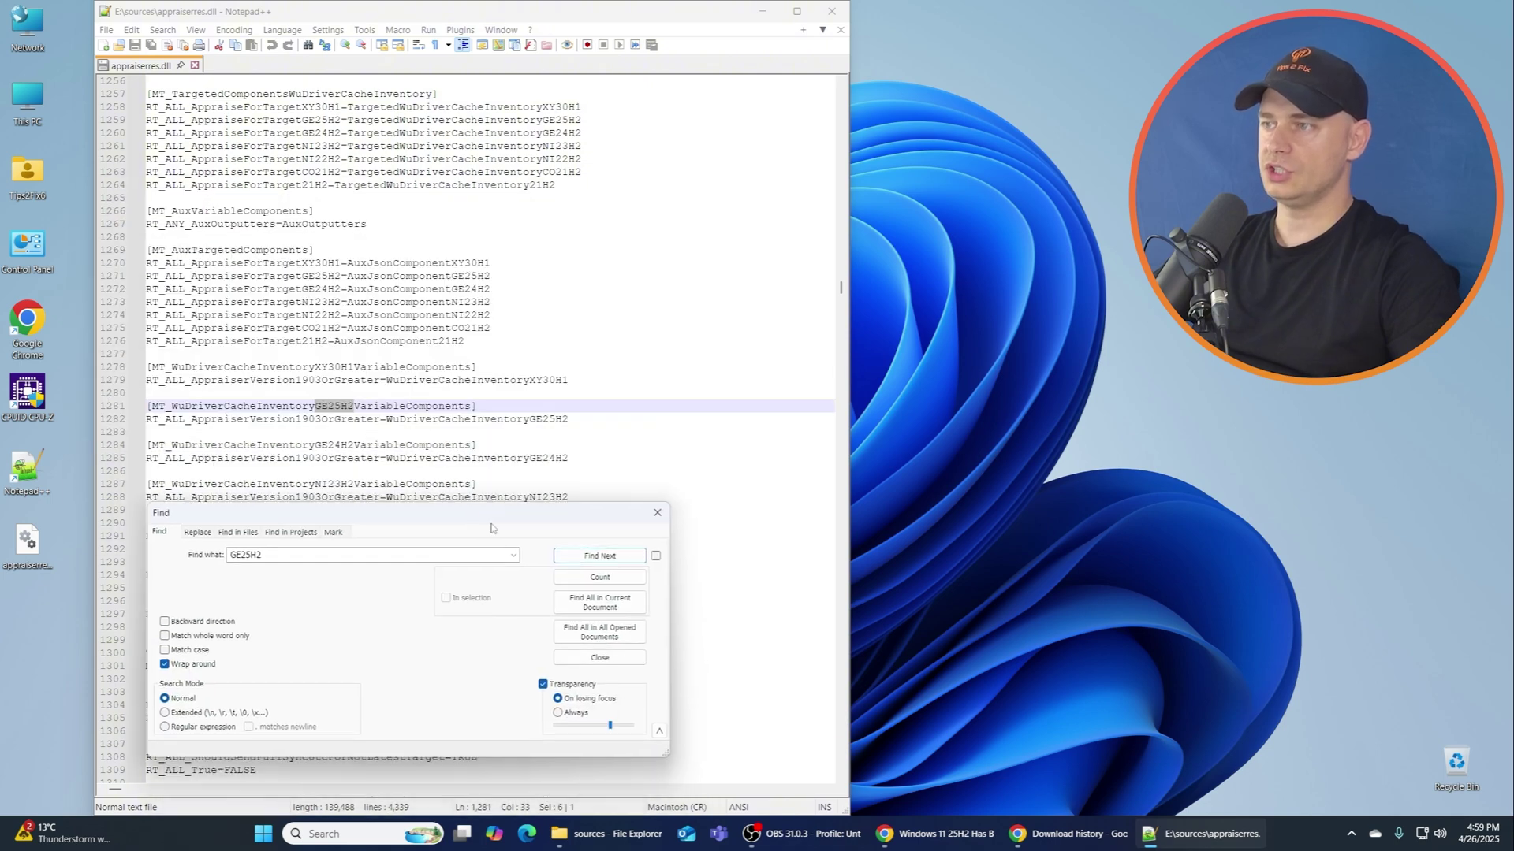
pyautogui.click(607, 558)
pyautogui.click(608, 557)
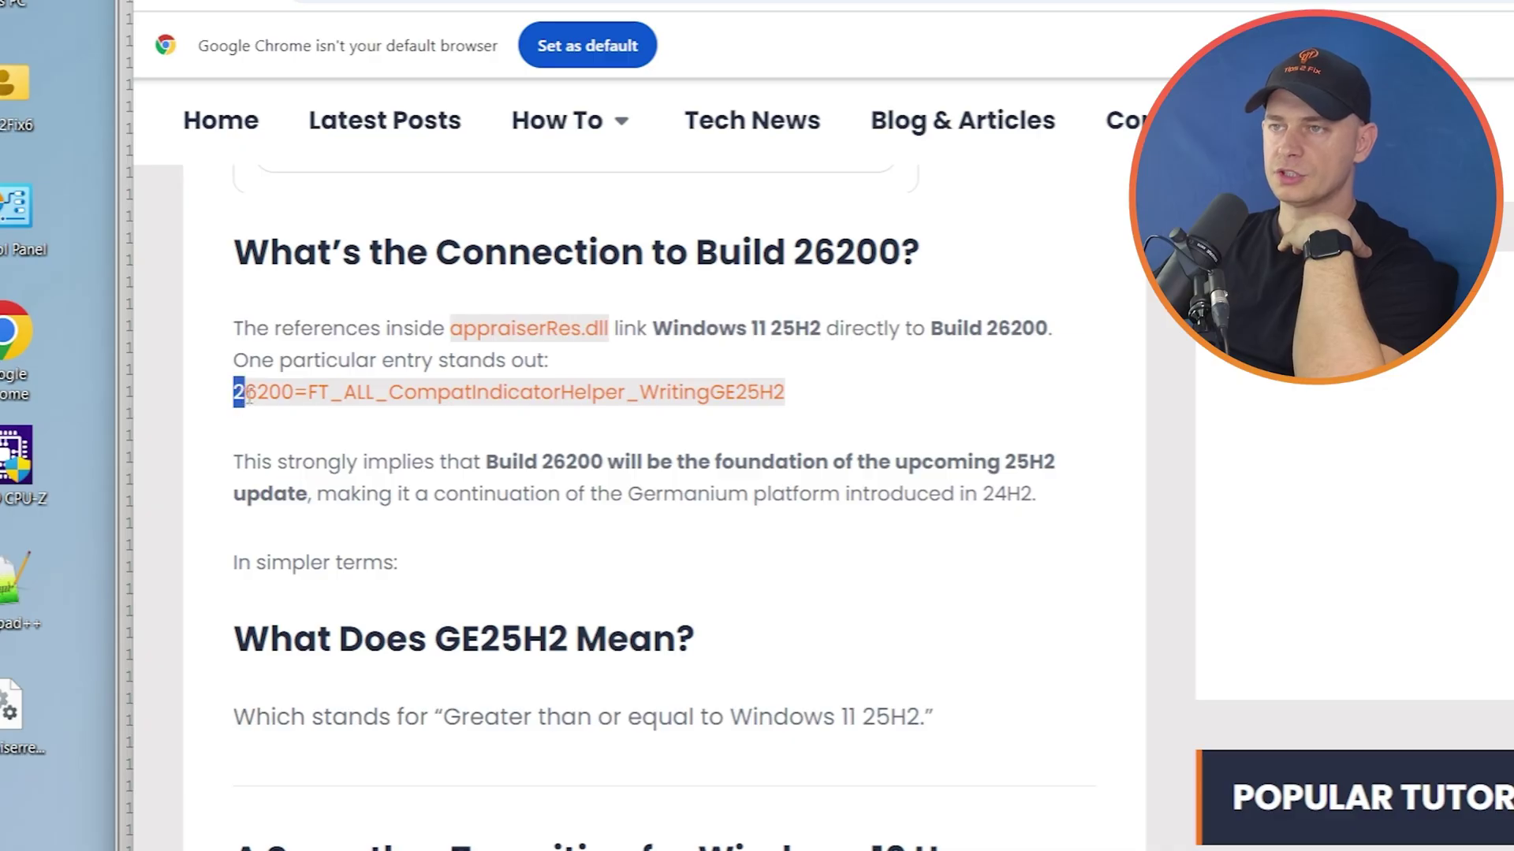
# - Copy the build number 26200 from the Chrome article into Notepad++'s Find what field
pyautogui.rightClick(296, 392)
pyautogui.click(369, 426)
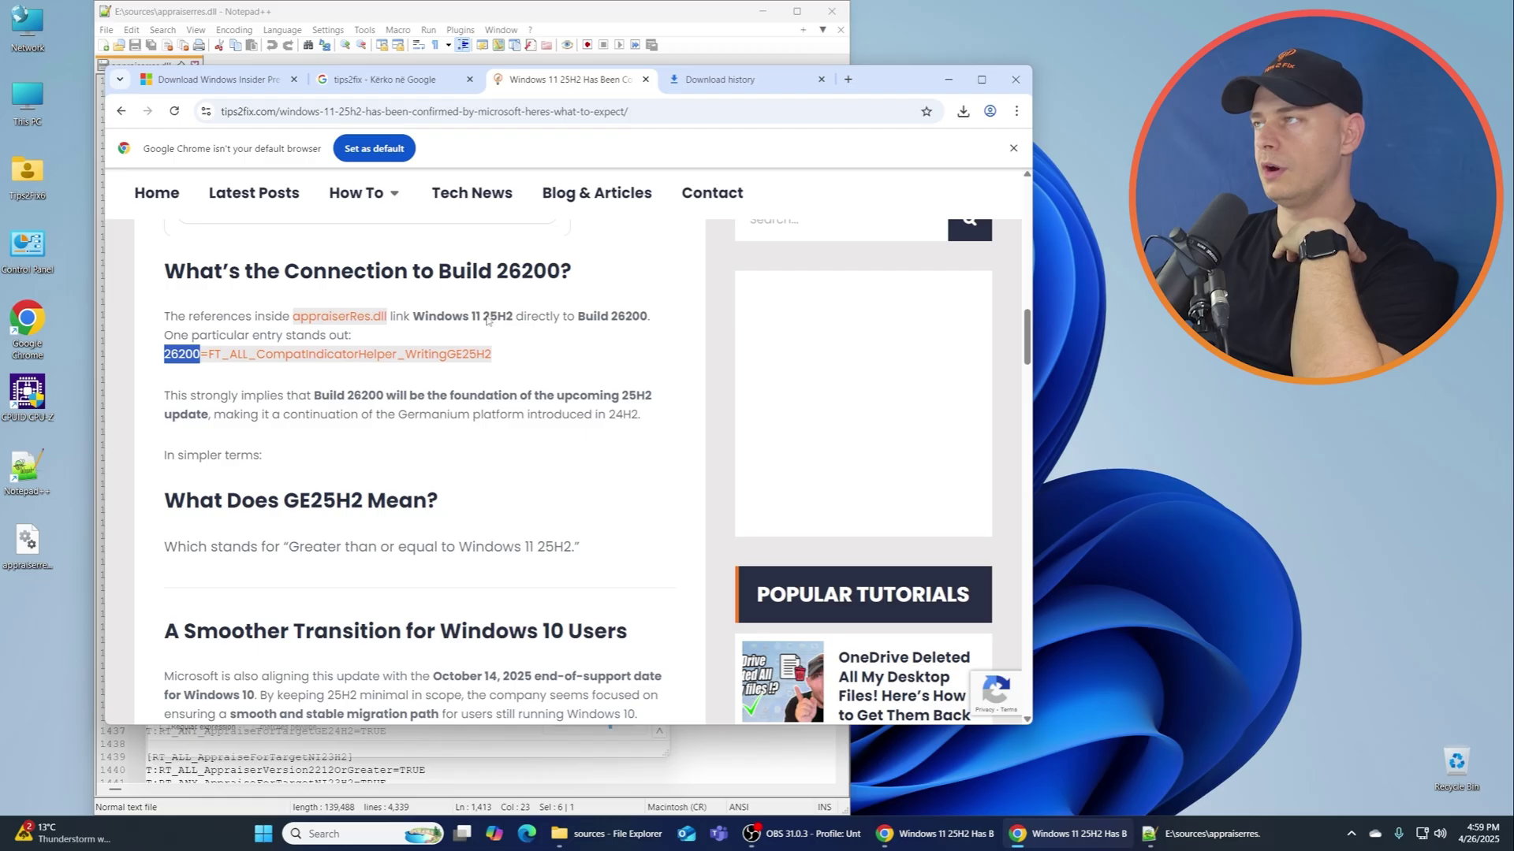
pyautogui.click(949, 79)
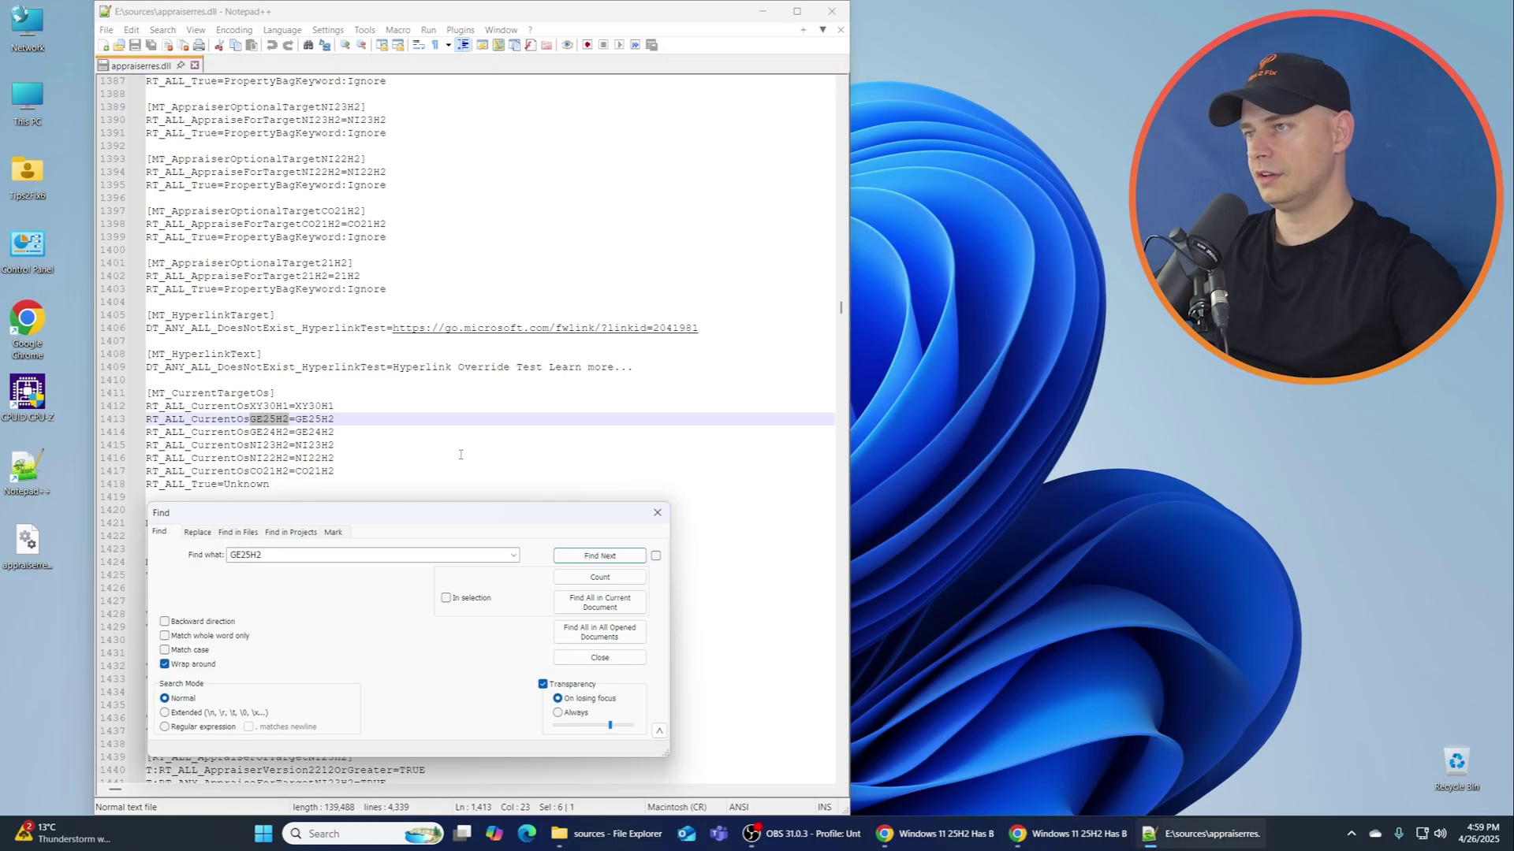
pyautogui.doubleClick(316, 558)
# - Find 26200 on line 1517 and mark the GE25H2OrLess rule lines around line 1520
pyautogui.click(603, 557)
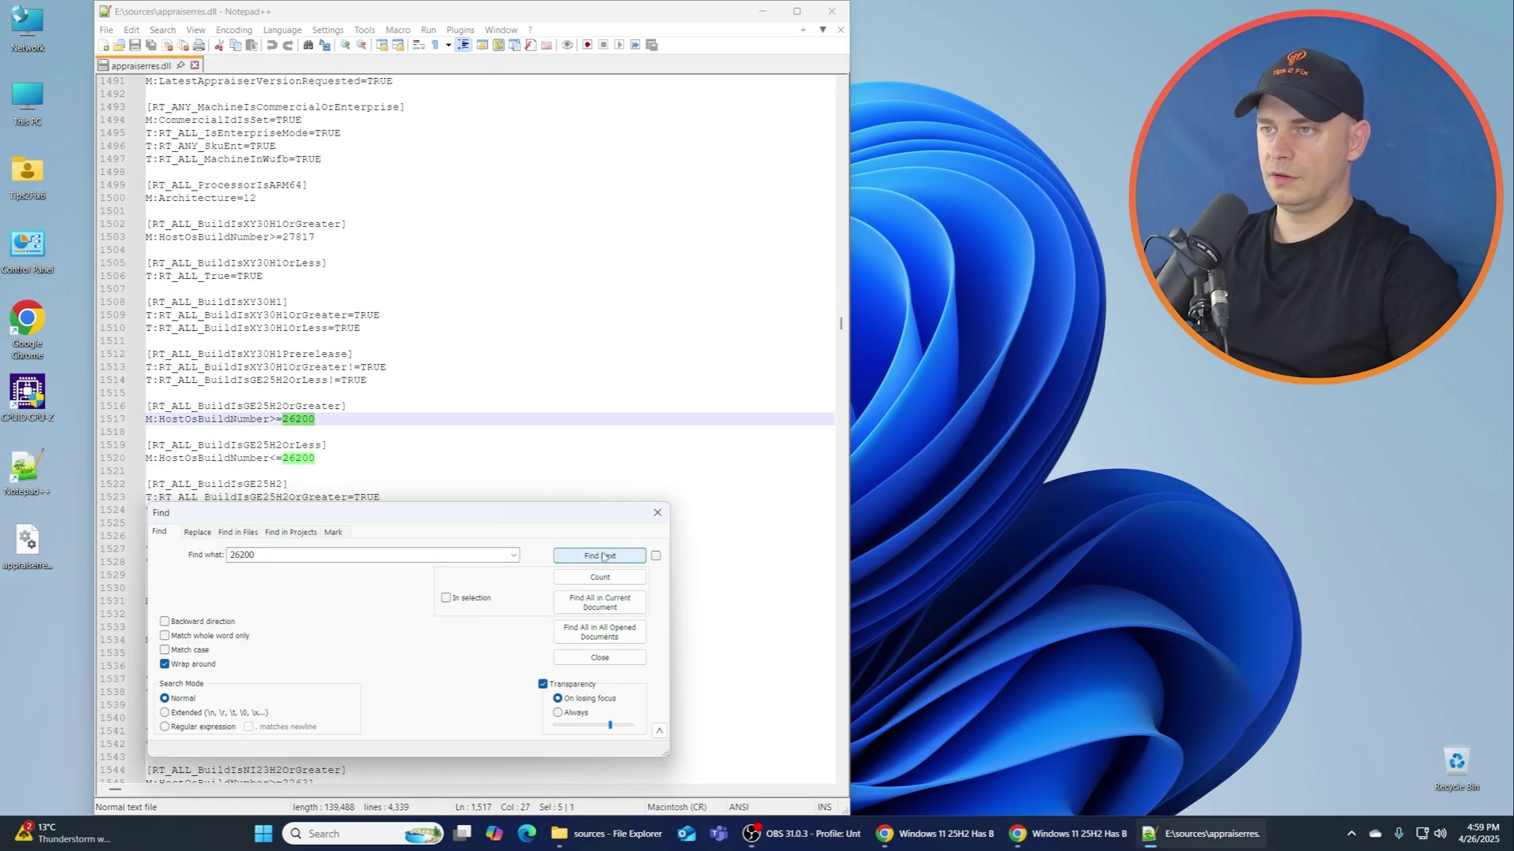
pyautogui.scroll(-4, 459, 422)
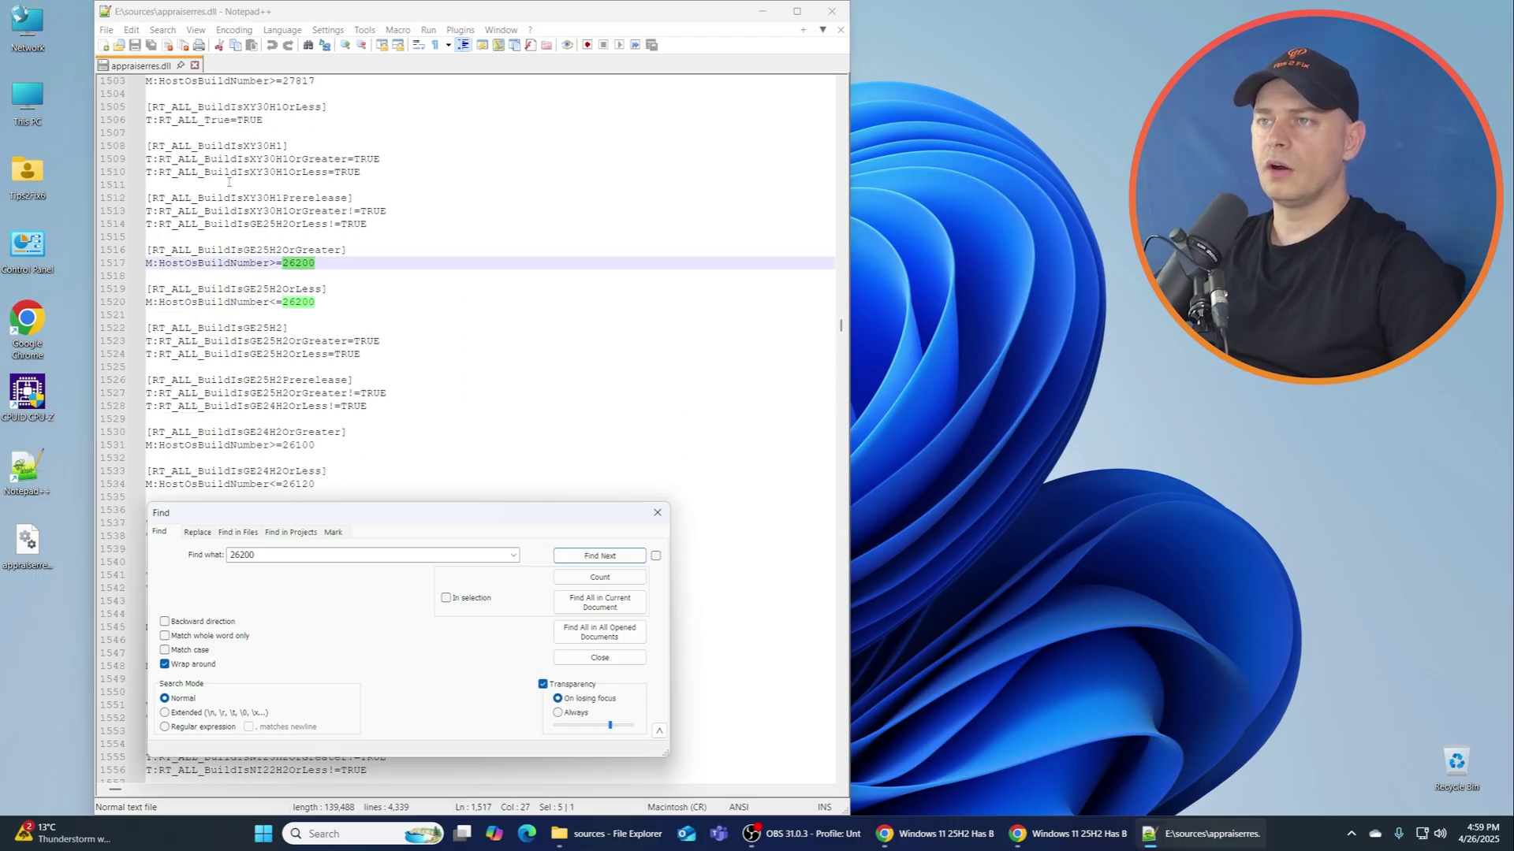
pyautogui.click(337, 300)
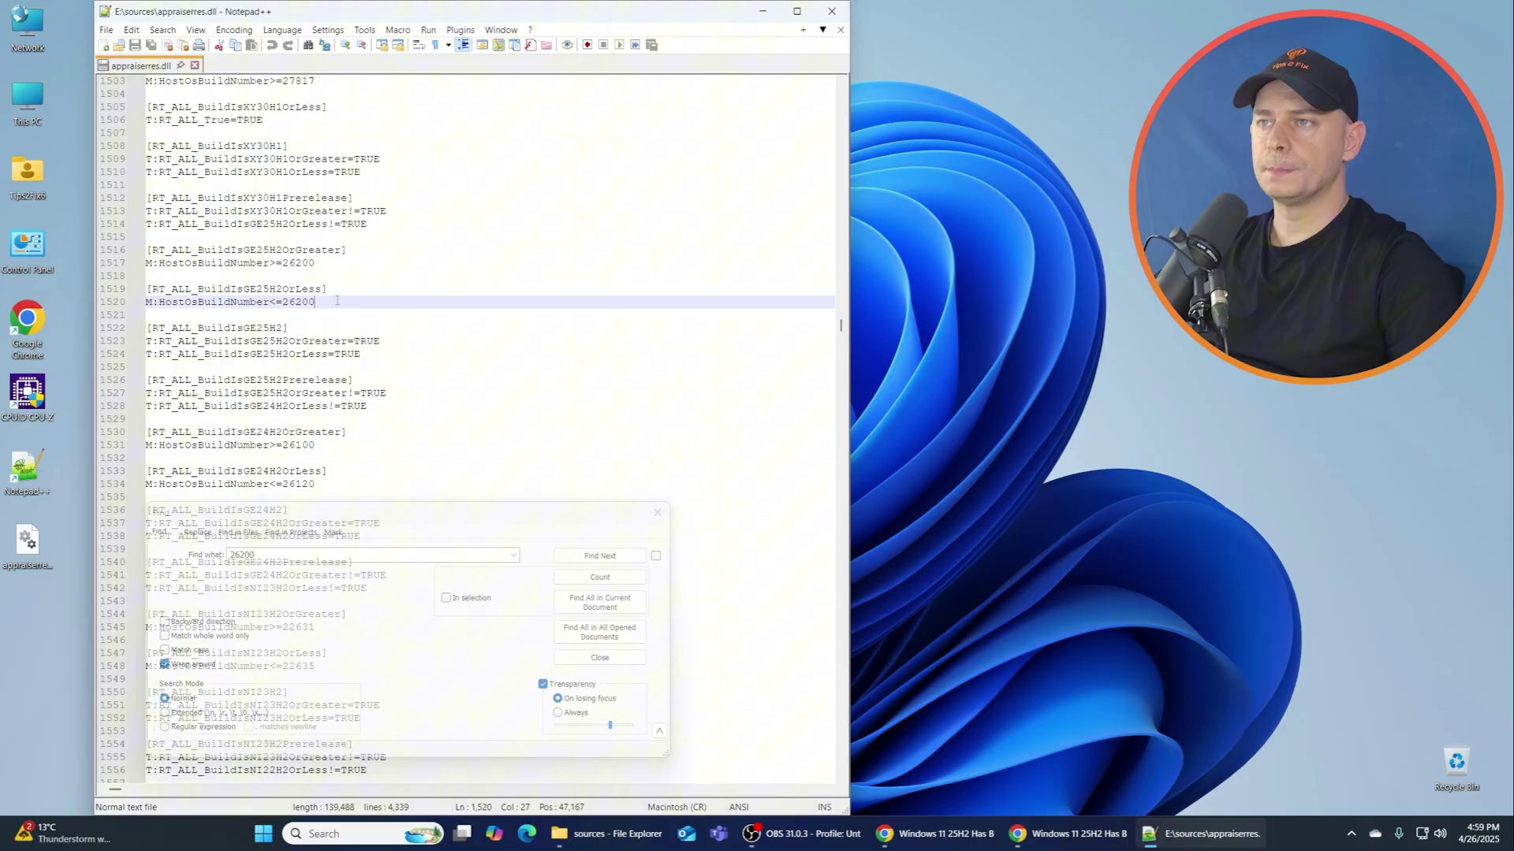
pyautogui.moveTo(269, 302); pyautogui.dragTo(250, 289)
pyautogui.click(346, 292)
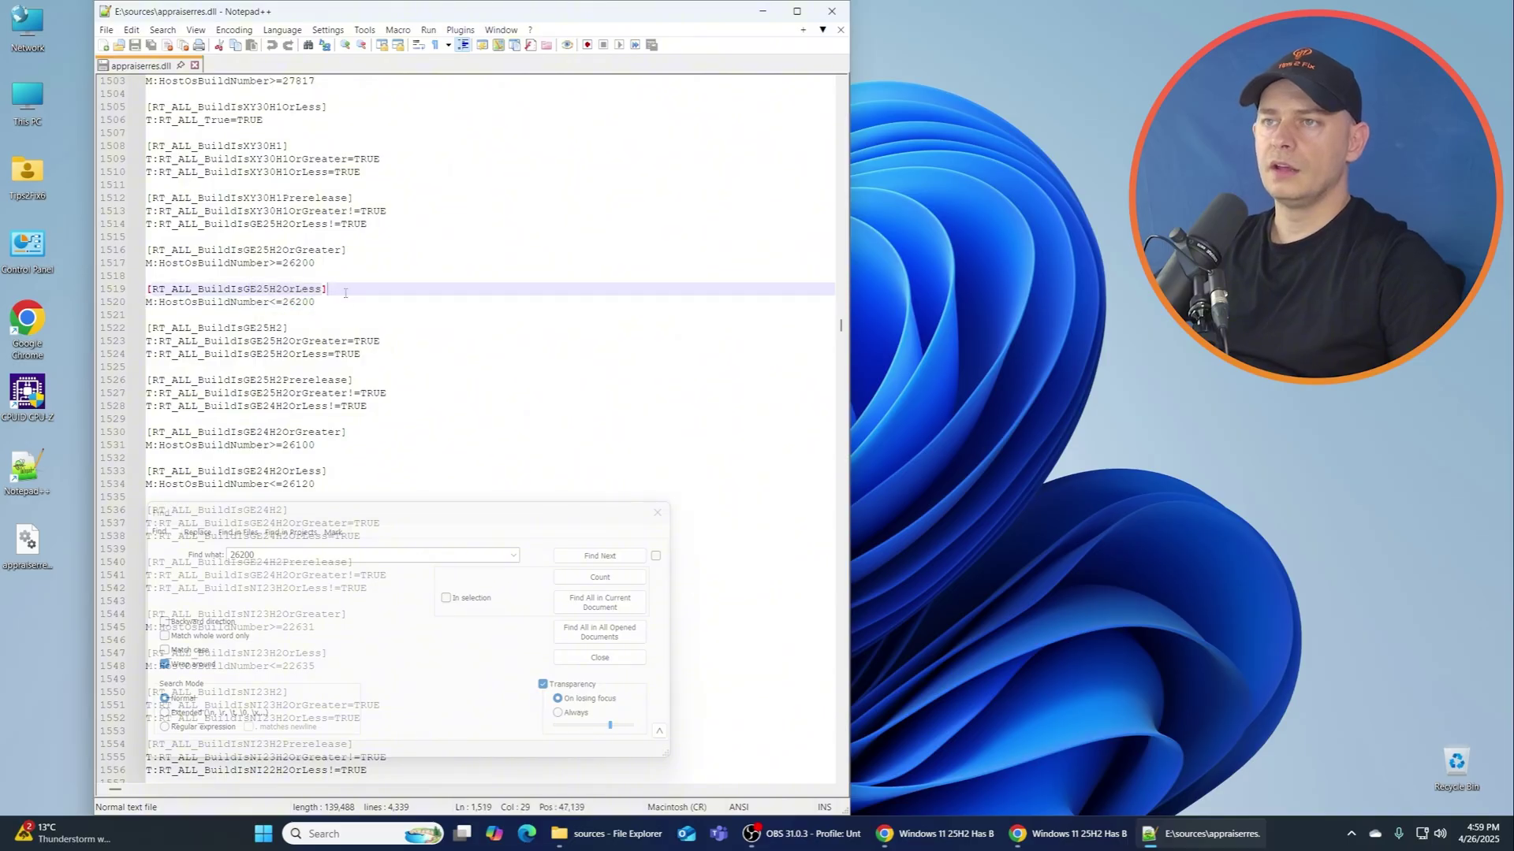
# - Highlight GE25 in line 1516's rule name, then select 26200 to highlight every occurrence
pyautogui.moveTo(172, 249); pyautogui.dragTo(246, 249)
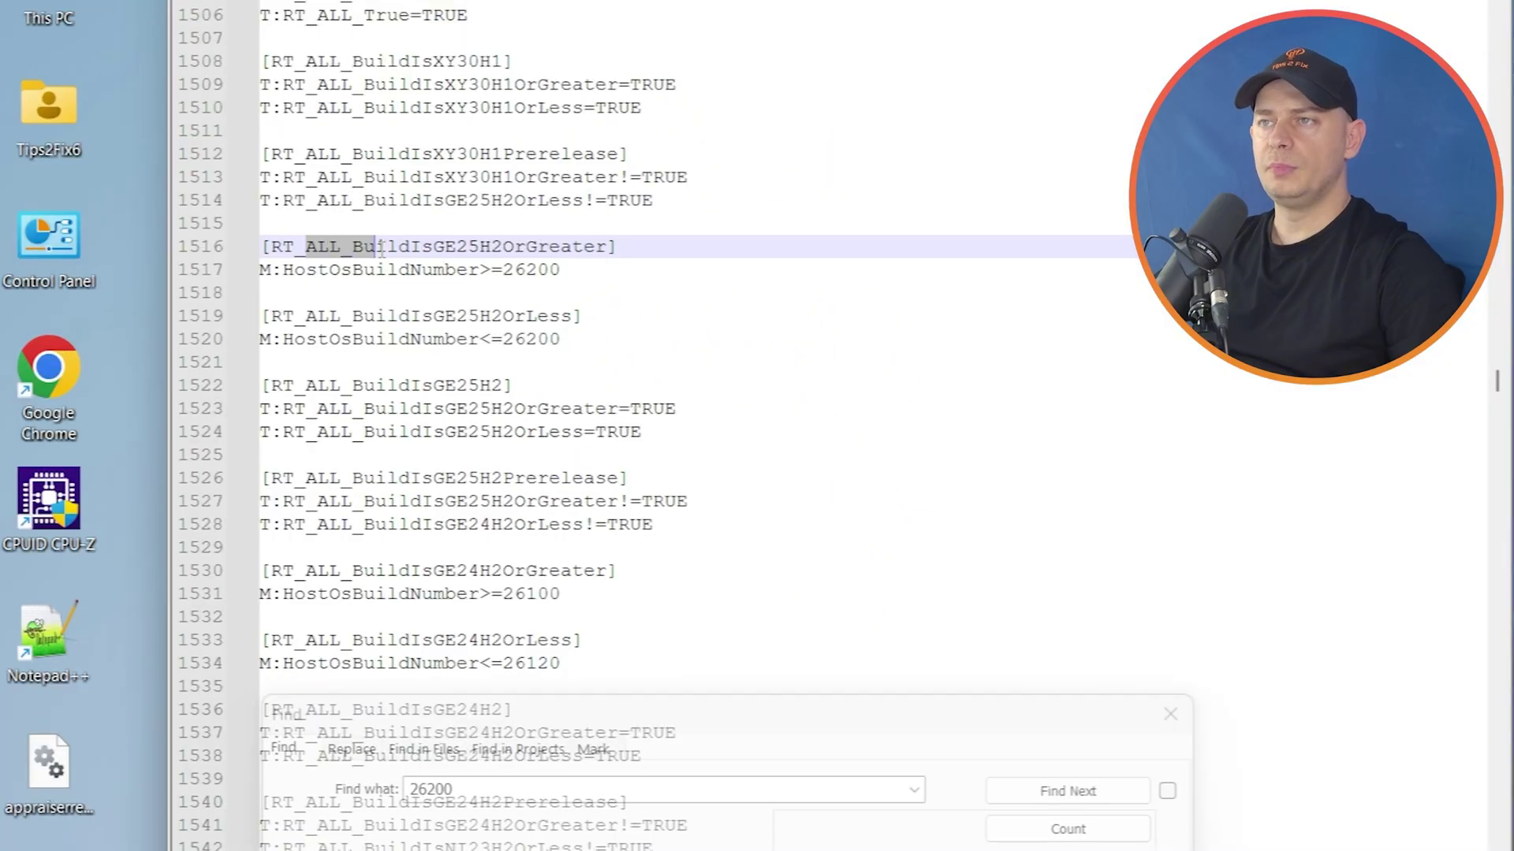
pyautogui.moveTo(433, 248); pyautogui.dragTo(634, 246)
pyautogui.click(469, 247)
pyautogui.click(609, 269)
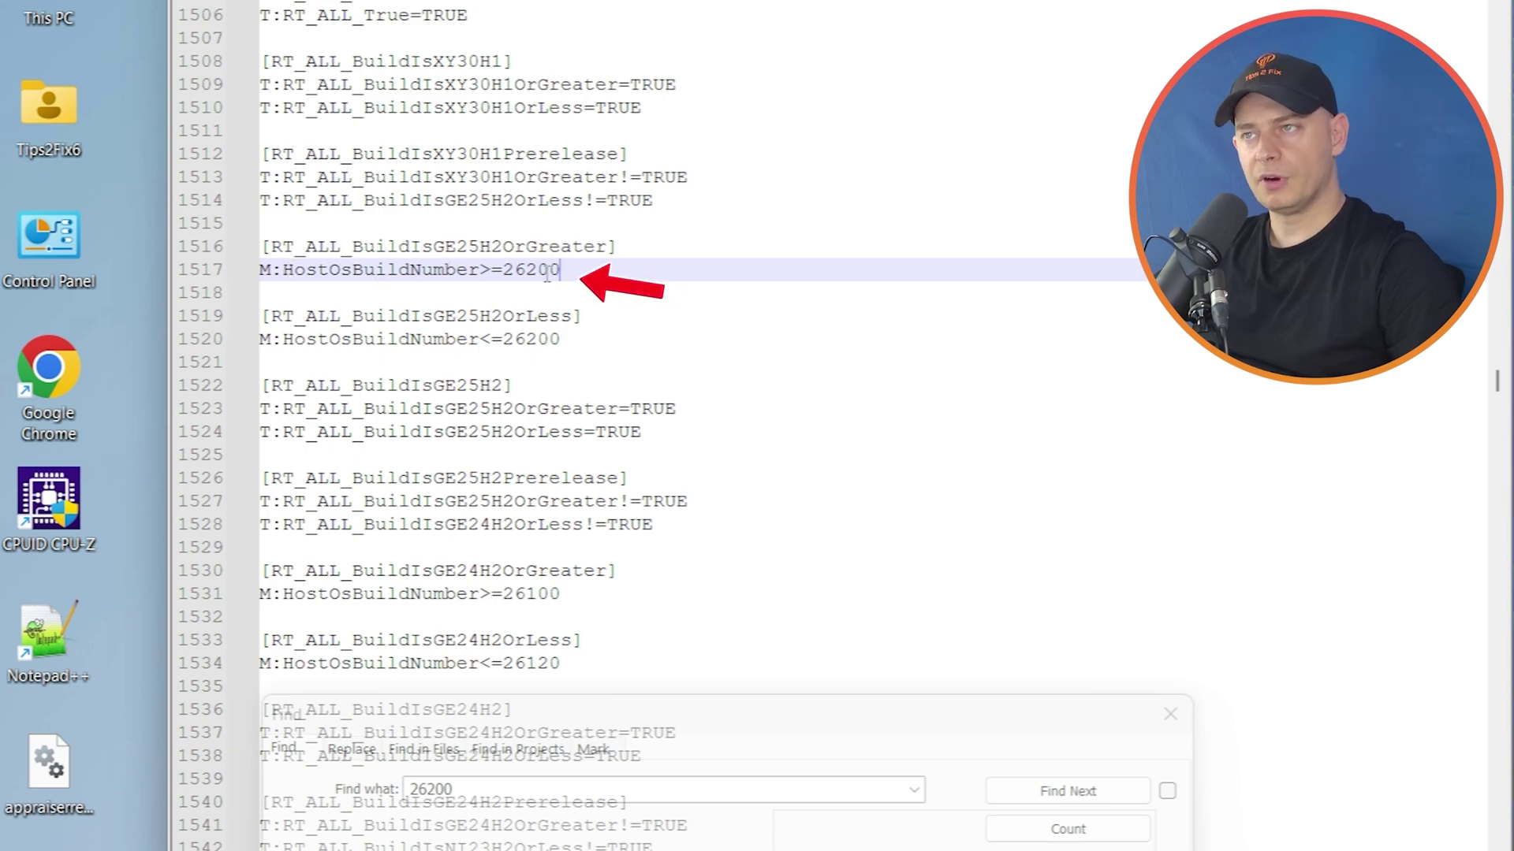
pyautogui.doubleClick(502, 270)
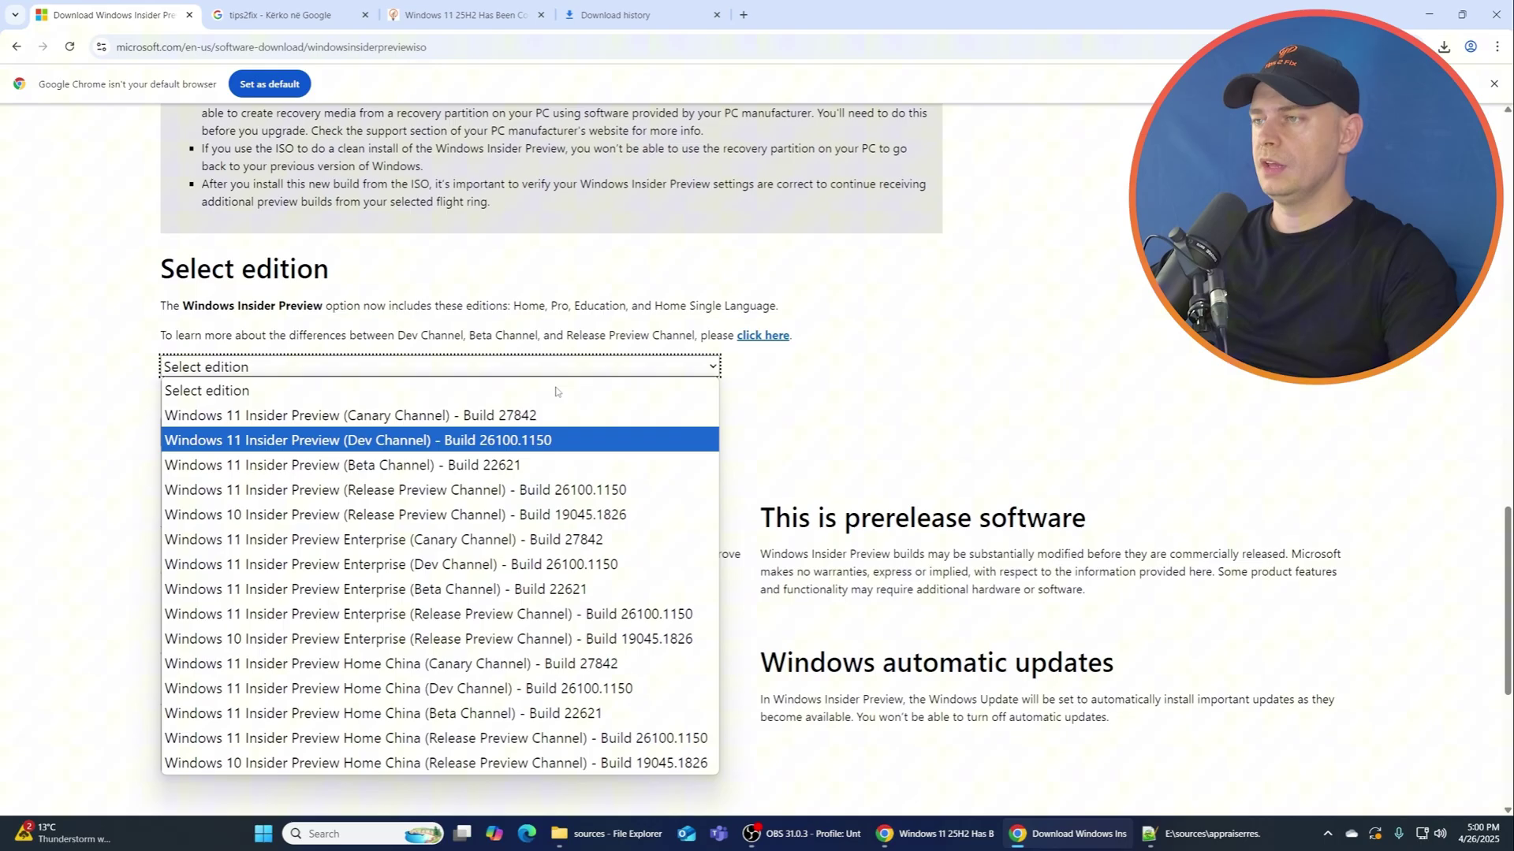
# - Reopen the Insider Preview edition list showing Dev Channel Build 26100.1150 and Canary Build 27842
pyautogui.click(980, 414)
pyautogui.click(484, 367)
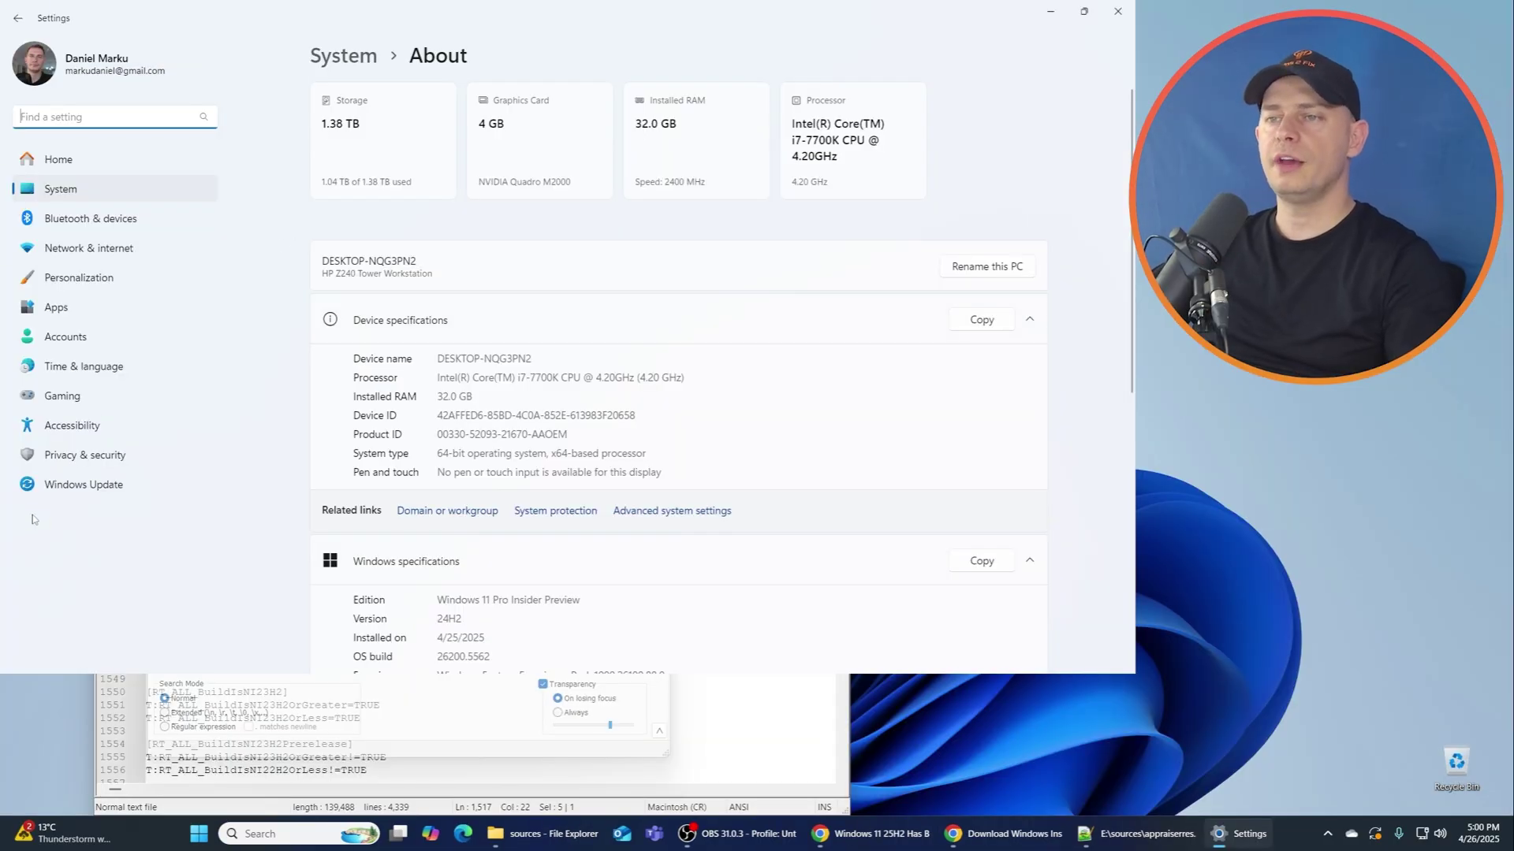
# - Highlight the pending Insider Preview 27842.1000 build on Windows Update, then minimize Settings
pyautogui.click(103, 484)
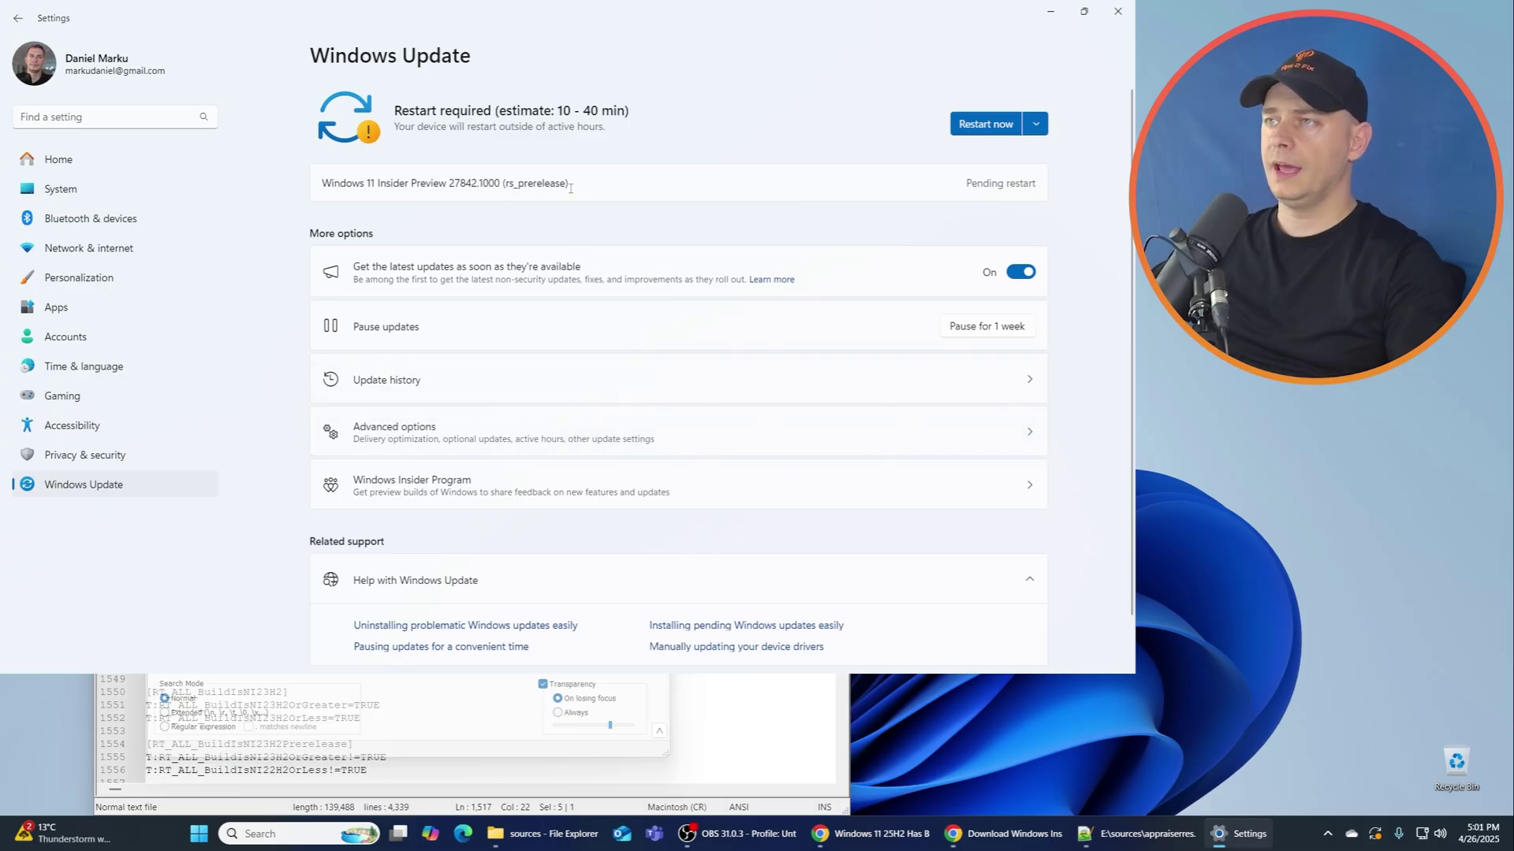
pyautogui.moveTo(570, 189); pyautogui.dragTo(391, 189)
pyautogui.click(619, 188)
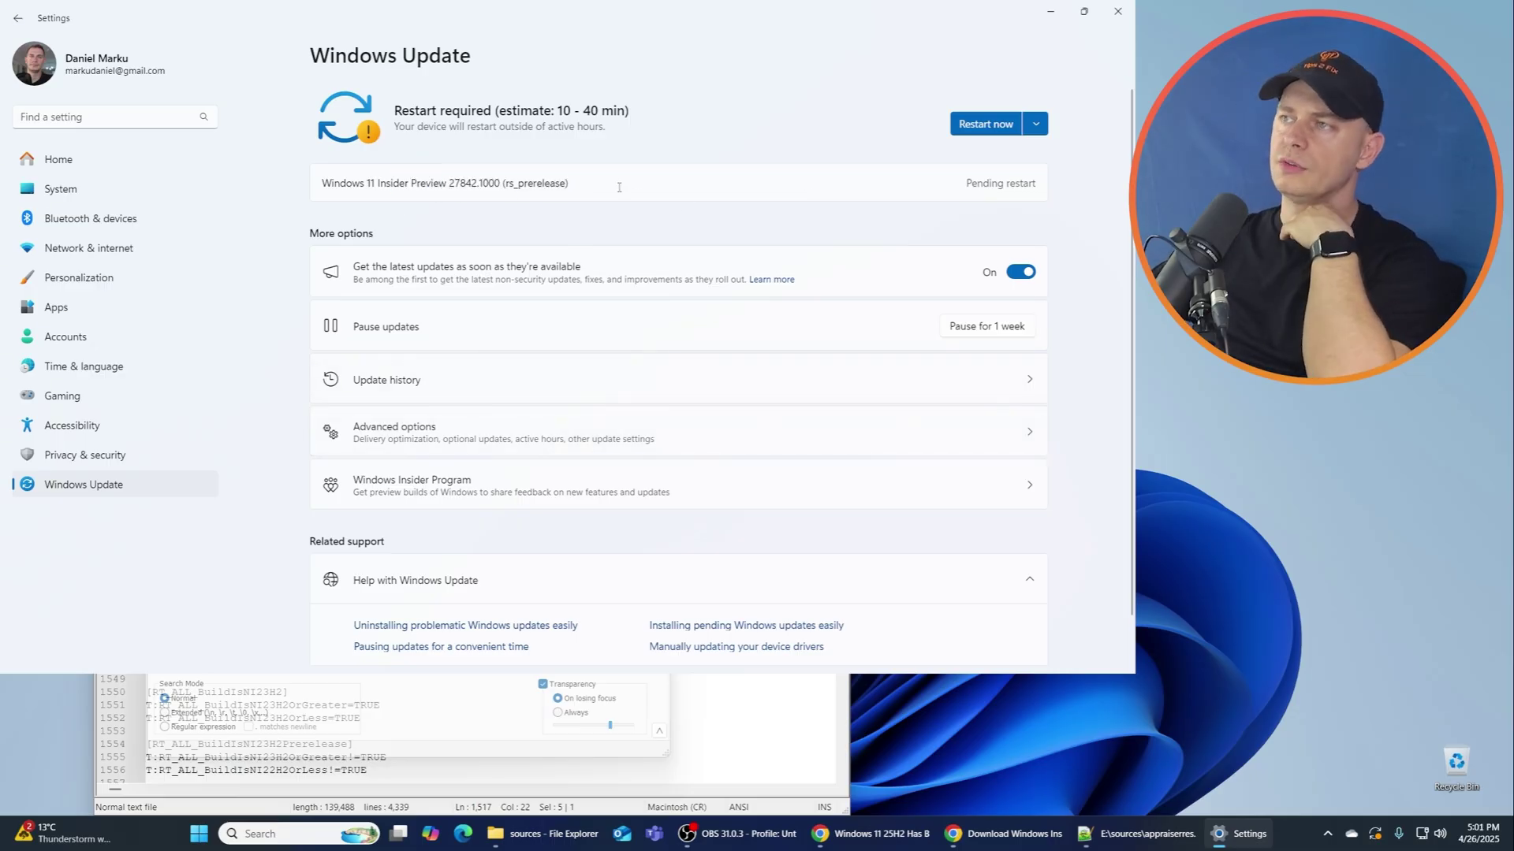
pyautogui.moveTo(544, 186); pyautogui.dragTo(424, 187)
pyautogui.click(838, 139)
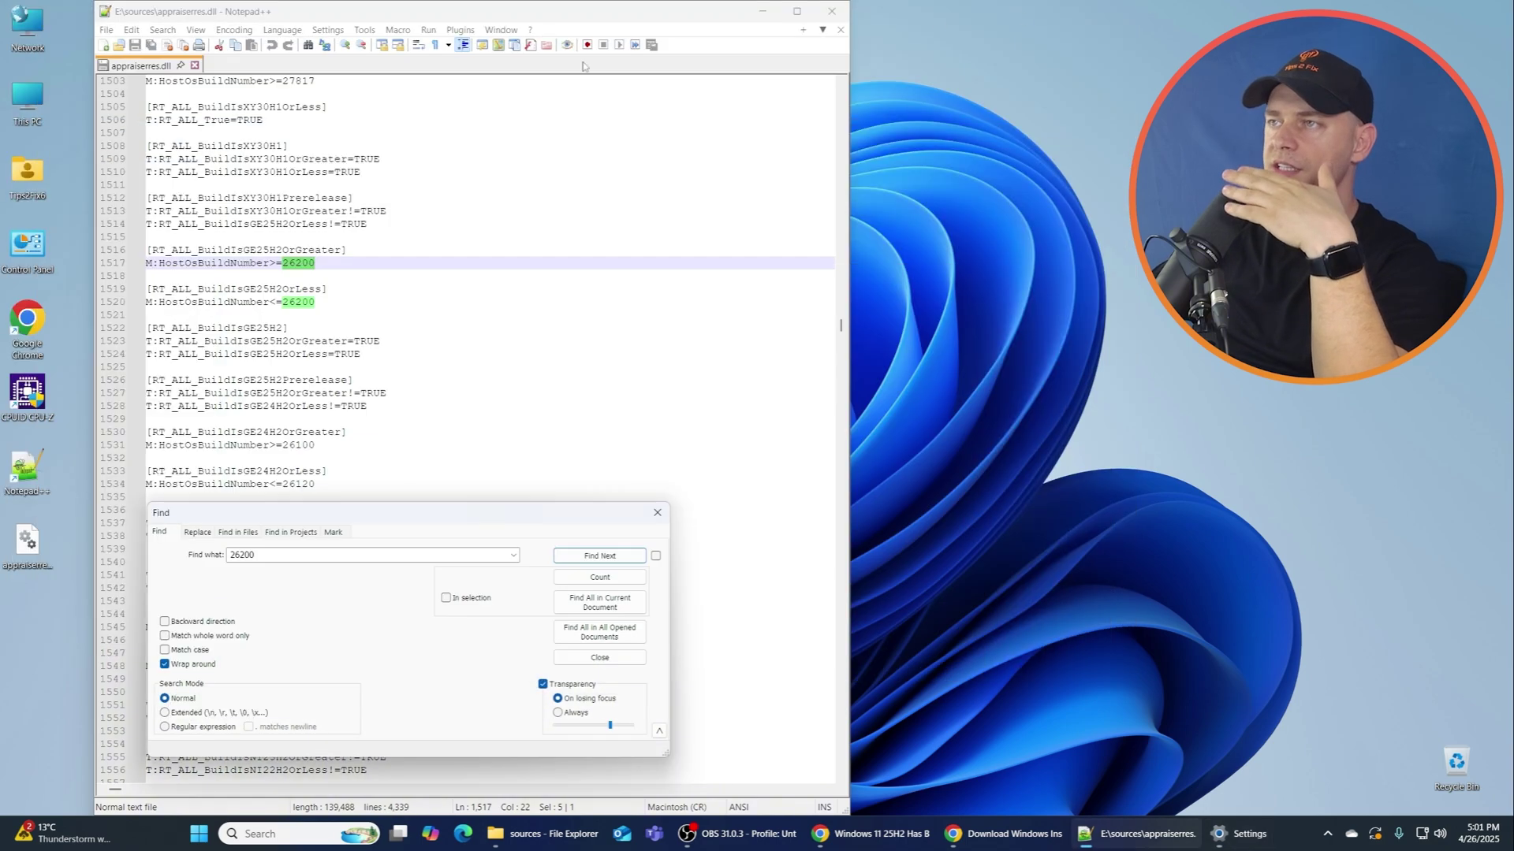
pyautogui.click(1052, 12)
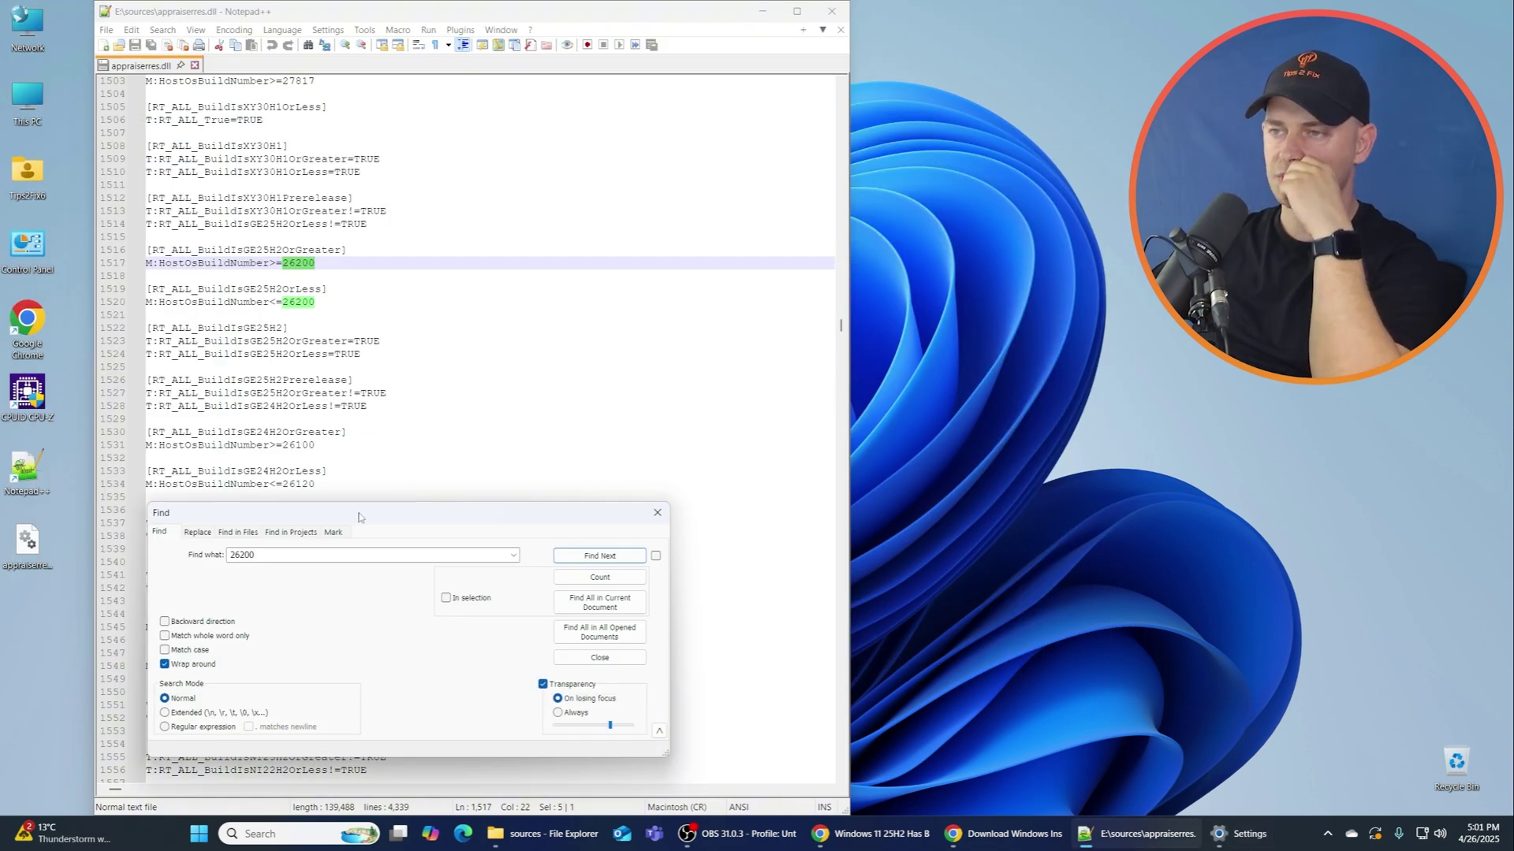
# - Move the search box aside and place the caret on line 1531's 26100 entry
pyautogui.moveTo(364, 517); pyautogui.dragTo(843, 401)
pyautogui.scroll(1, 287, 510)
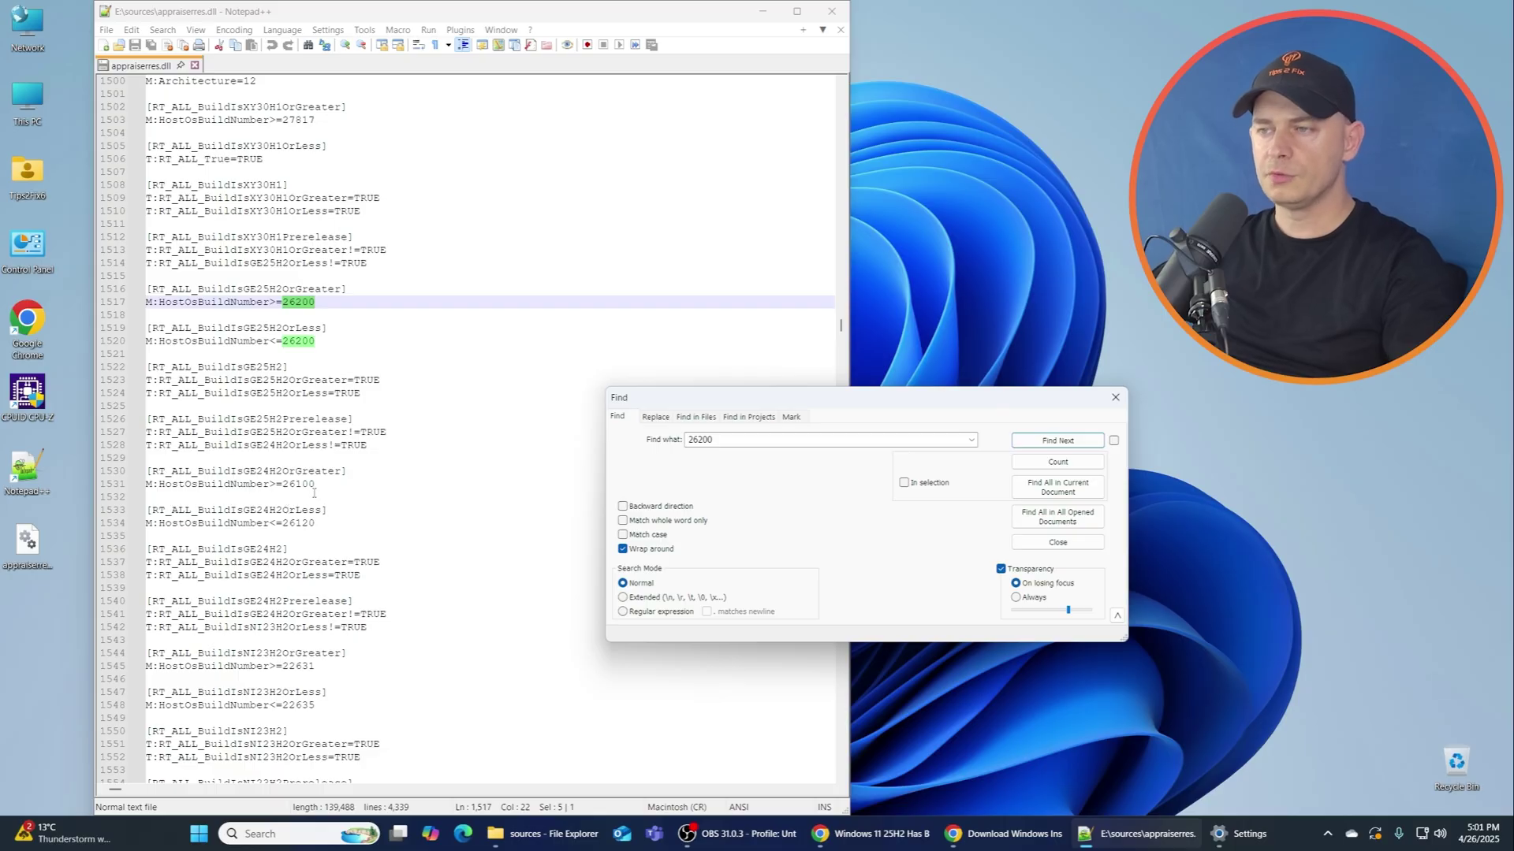
pyautogui.click(277, 485)
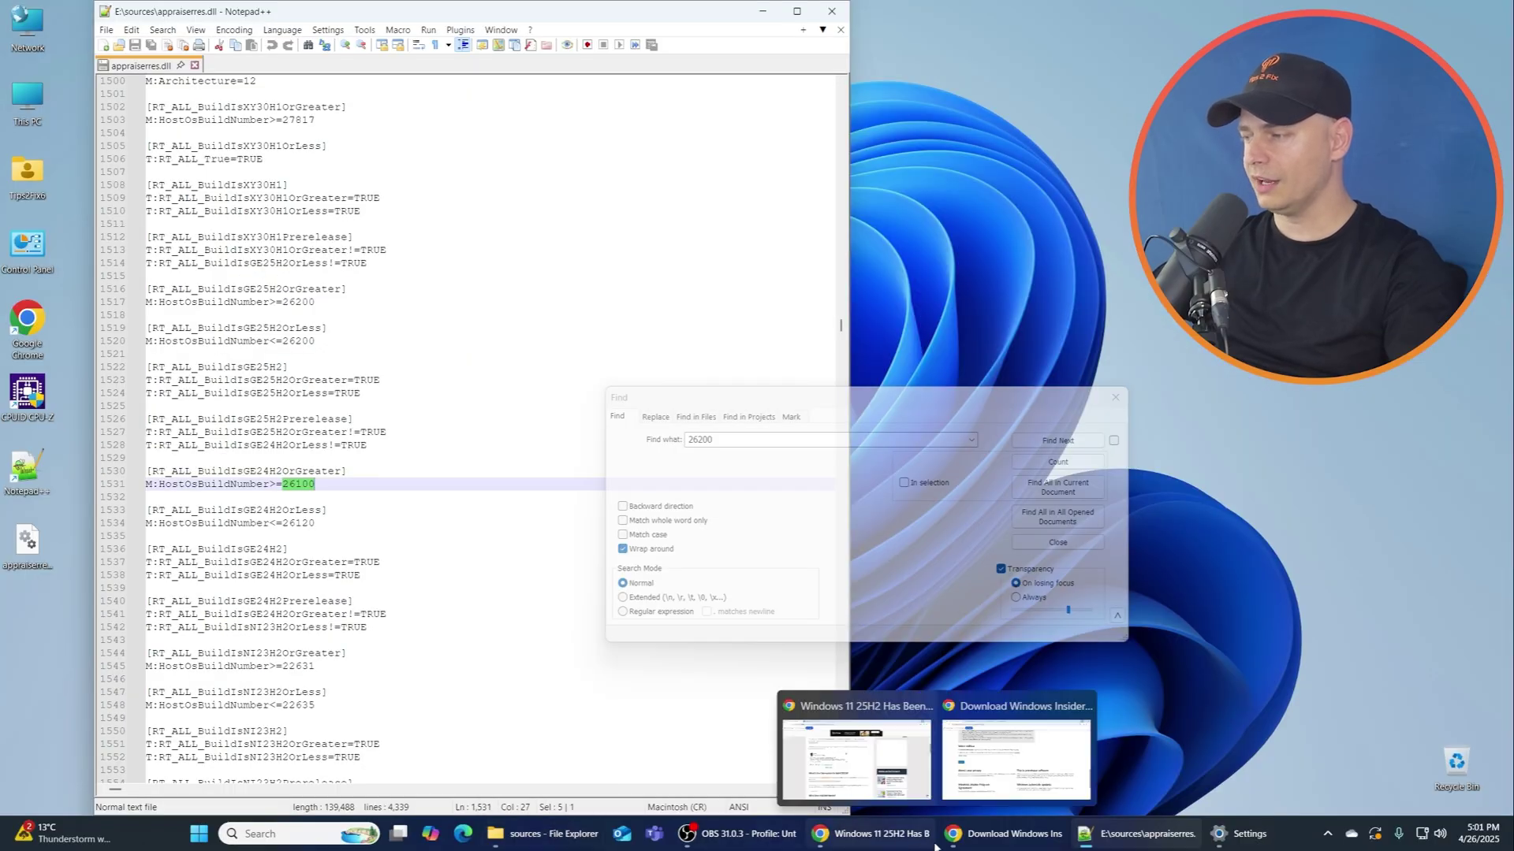
# - Recheck the Insider Preview edition list in Chrome without choosing an edition
pyautogui.click(1029, 738)
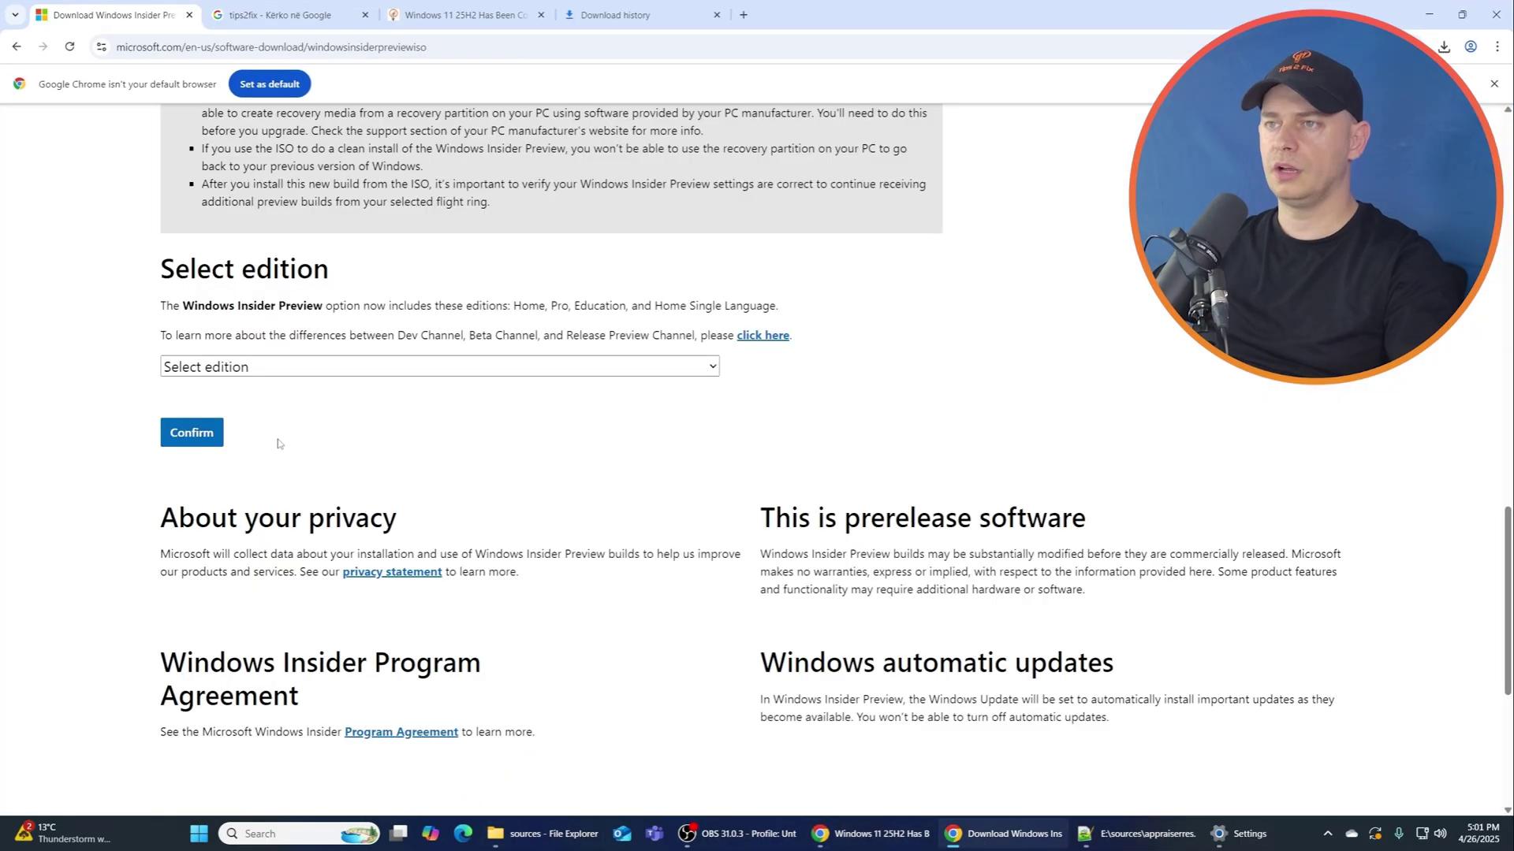
pyautogui.click(410, 367)
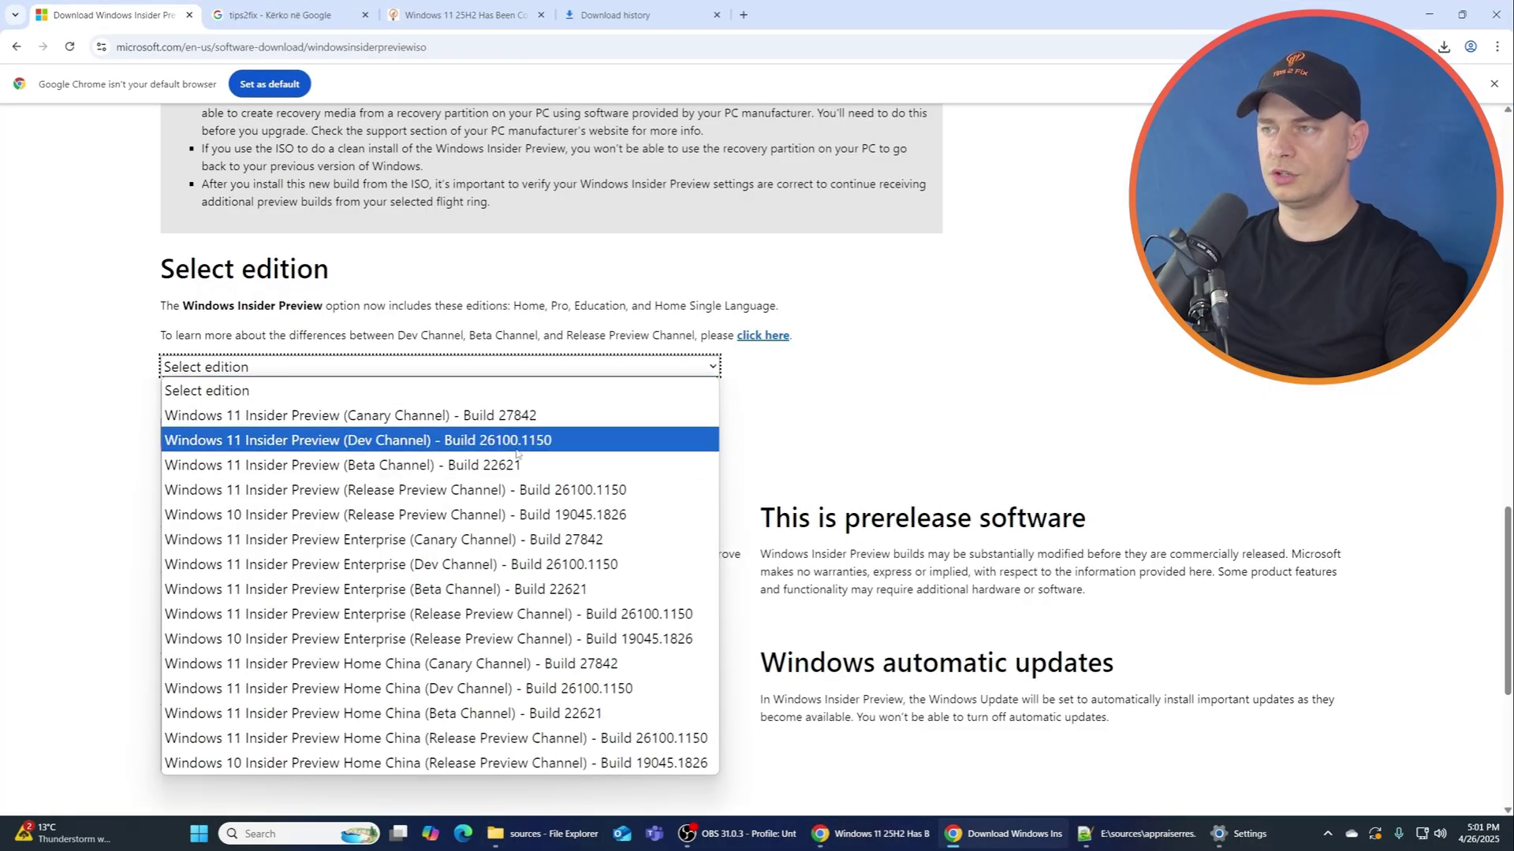
pyautogui.click(923, 444)
pyautogui.click(1429, 14)
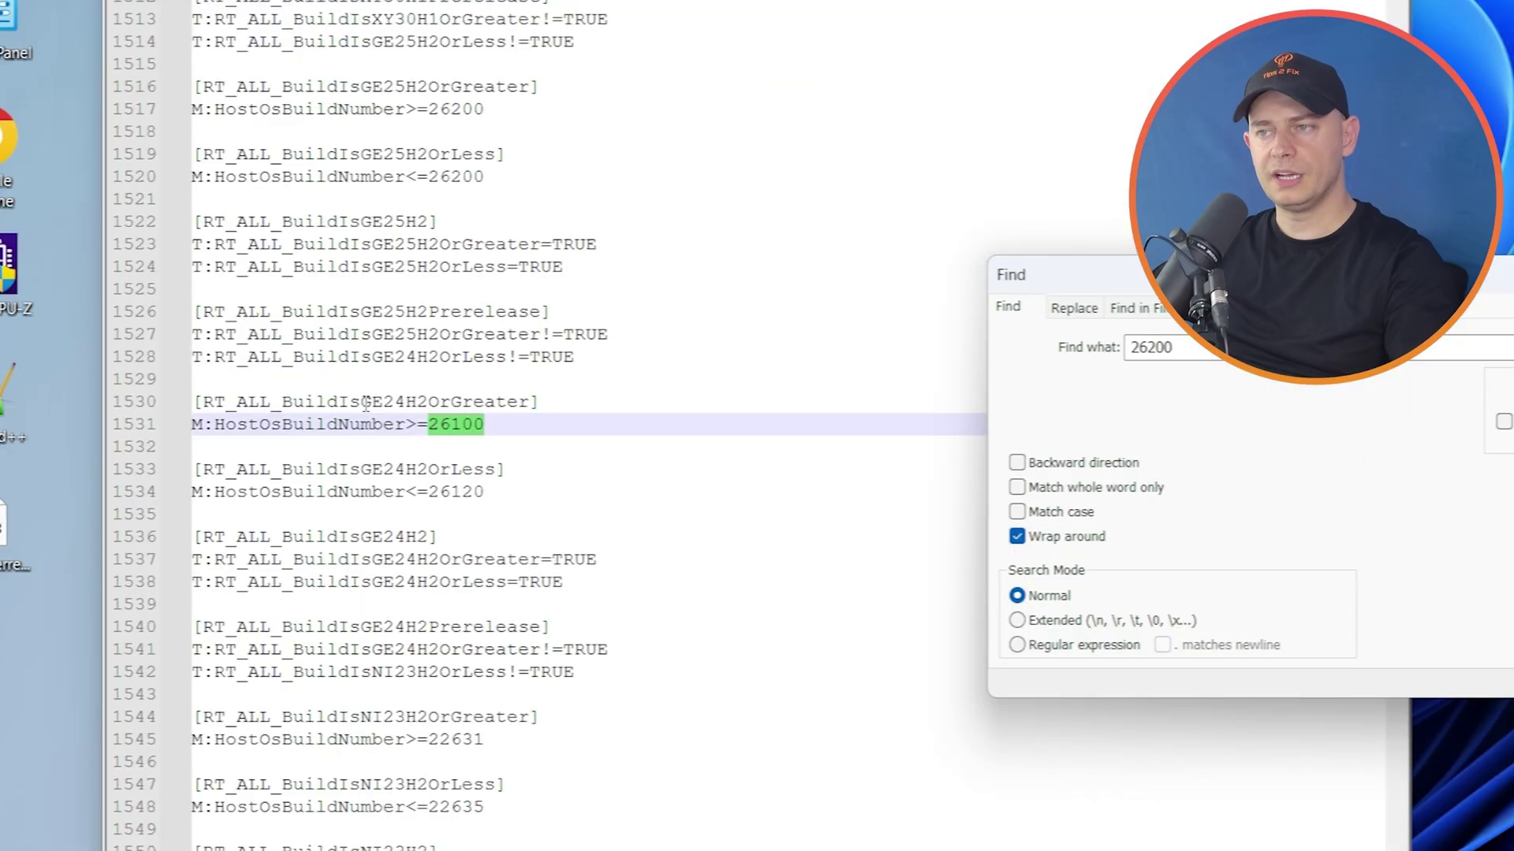
# - Search back to 26200 and select the GE25H2OrLess rule on lines 1519–1520, marking '26'
pyautogui.click(255, 473)
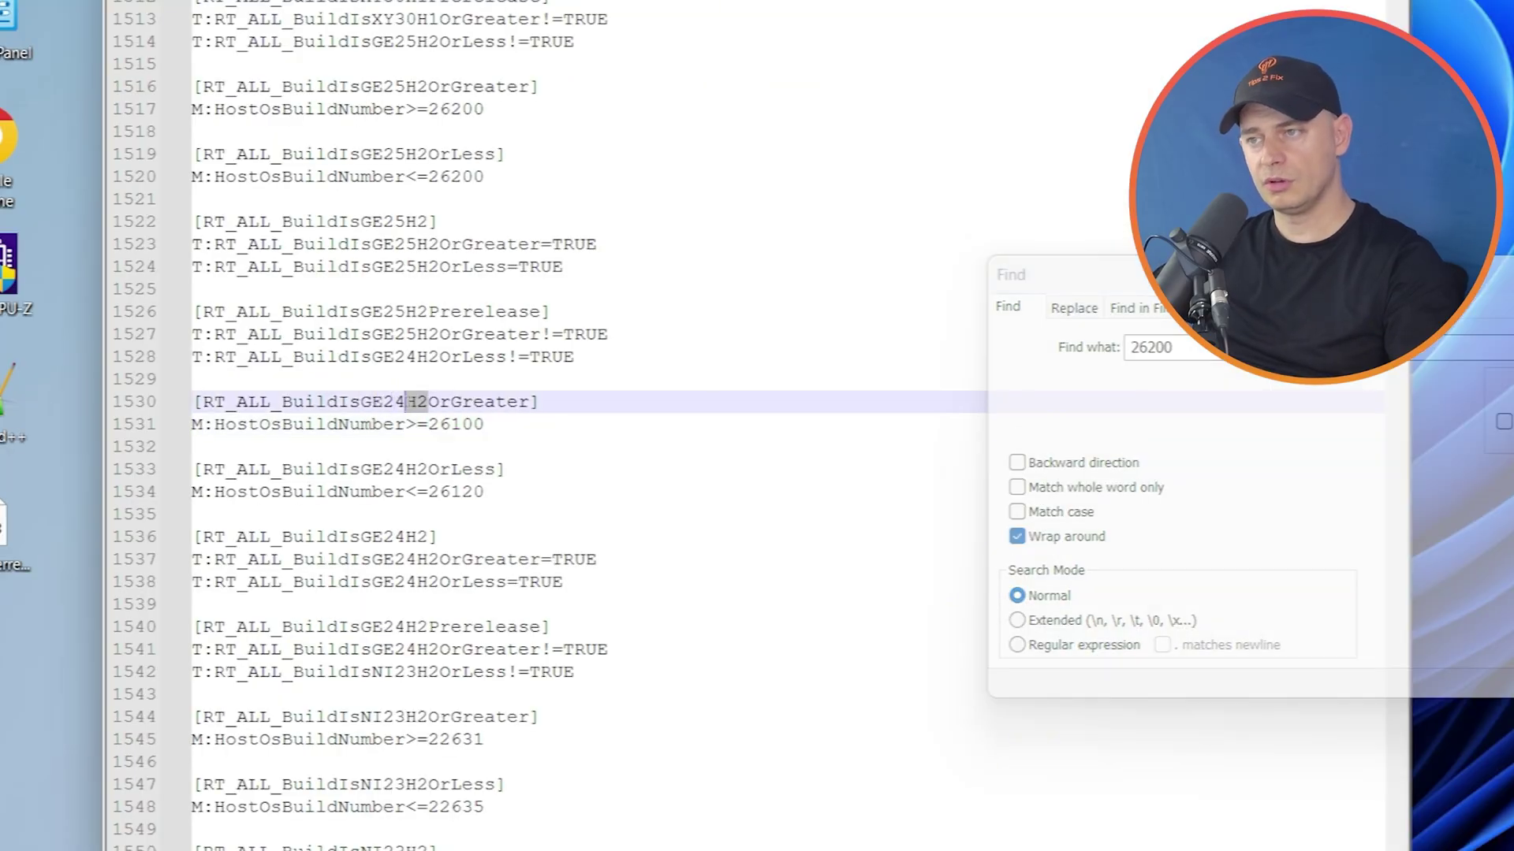
pyautogui.hotkey('shift', 'F3')
pyautogui.hotkey('ctrl', 'f')
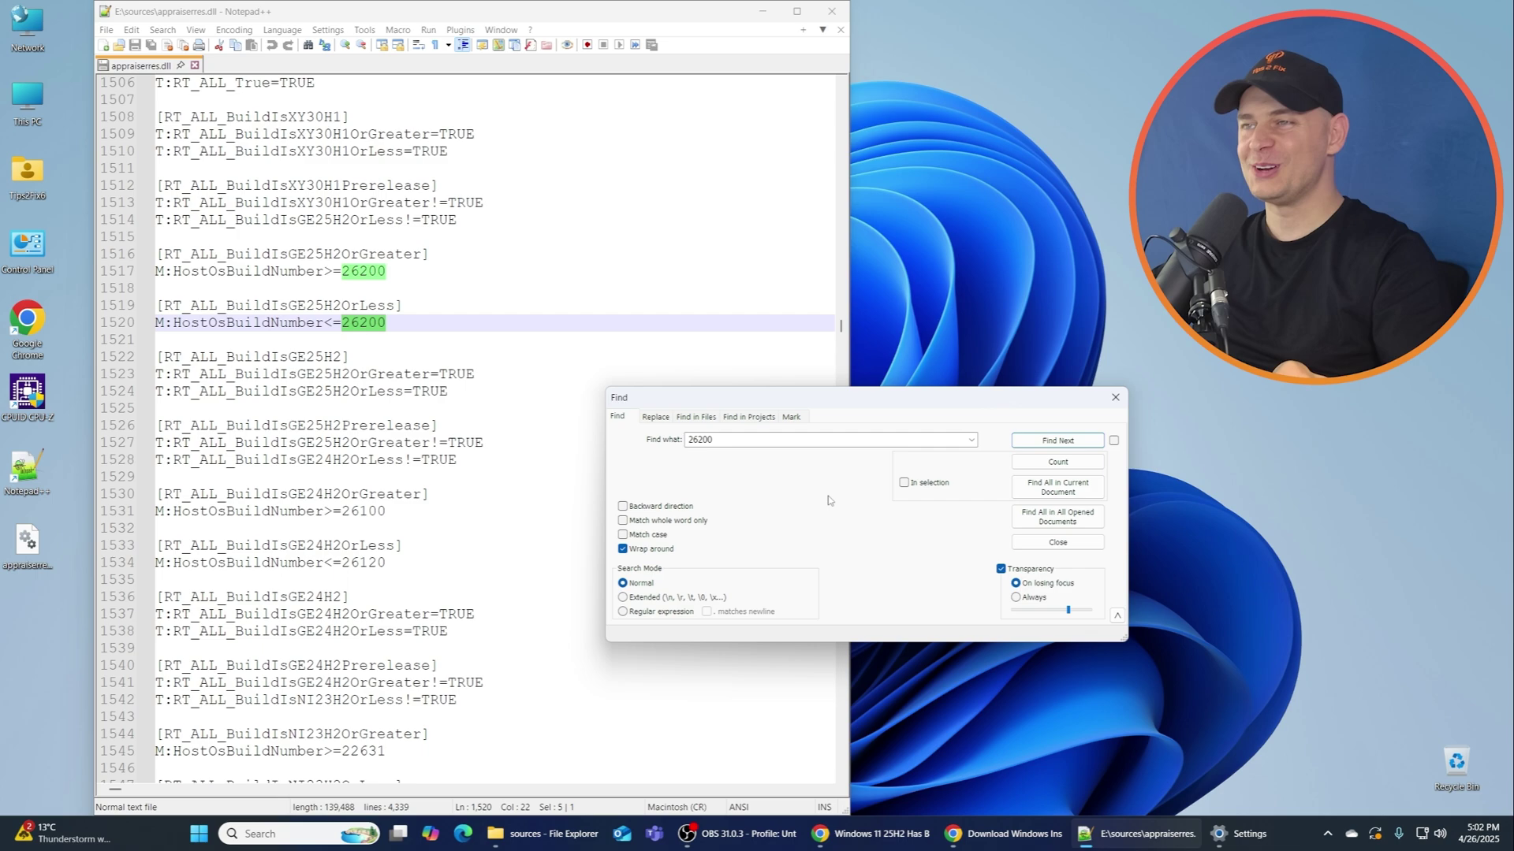
pyautogui.click(343, 308)
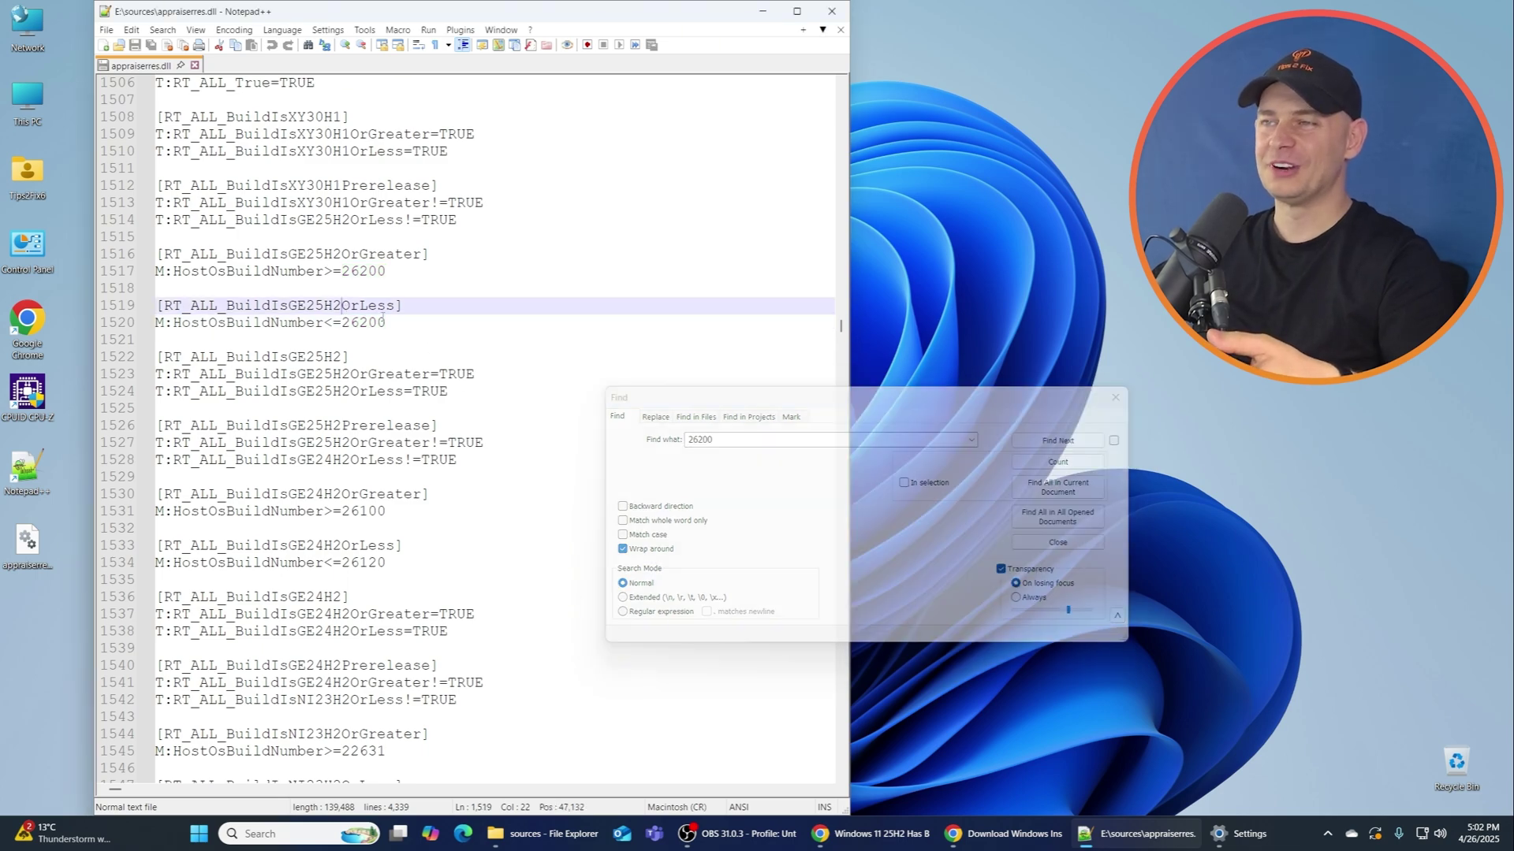
pyautogui.moveTo(384, 323); pyautogui.dragTo(386, 286)
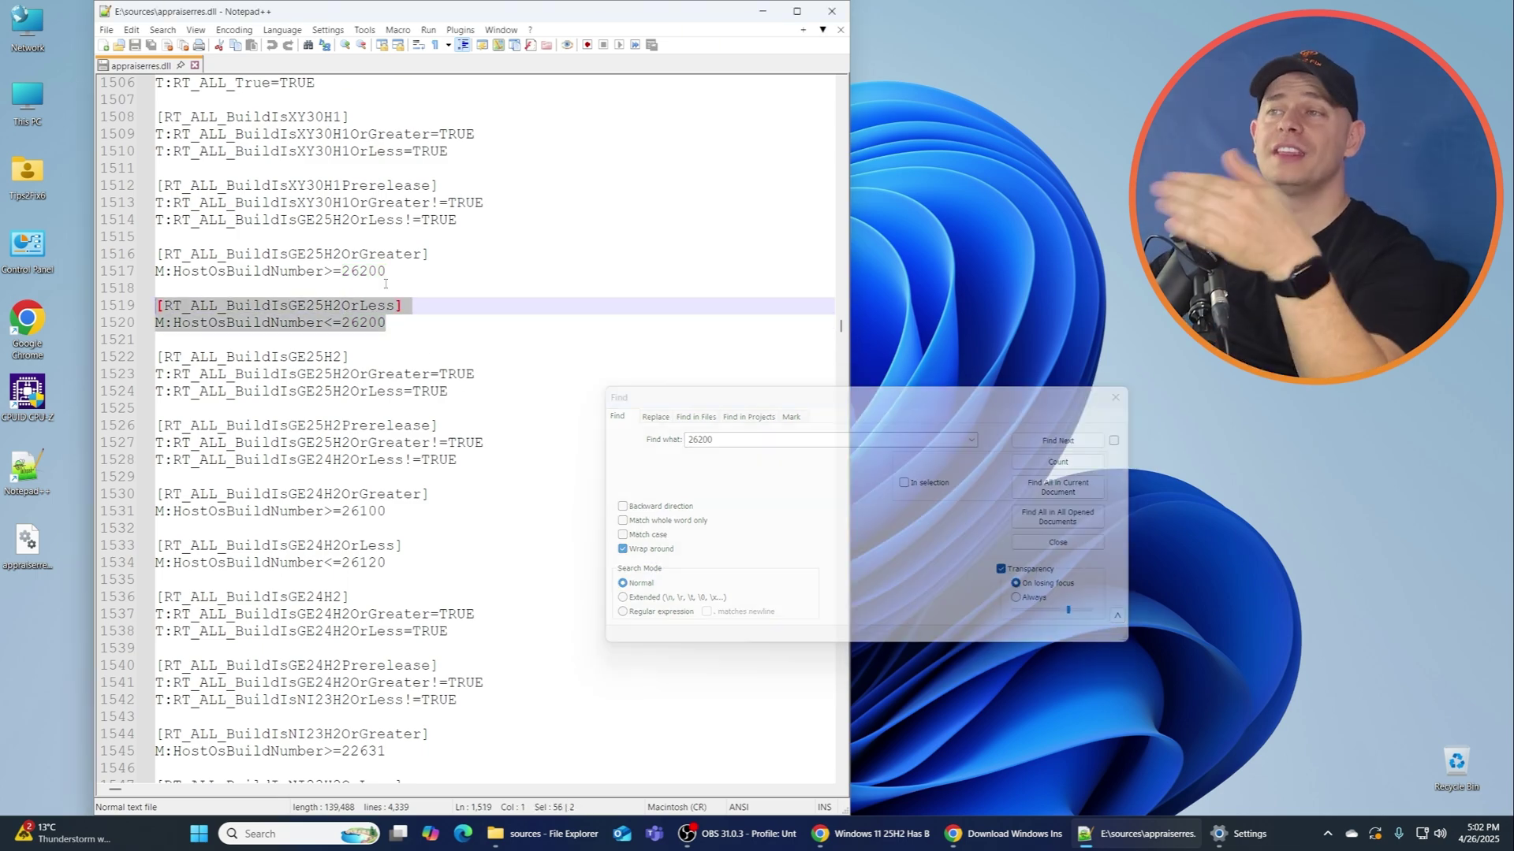
pyautogui.click(324, 306)
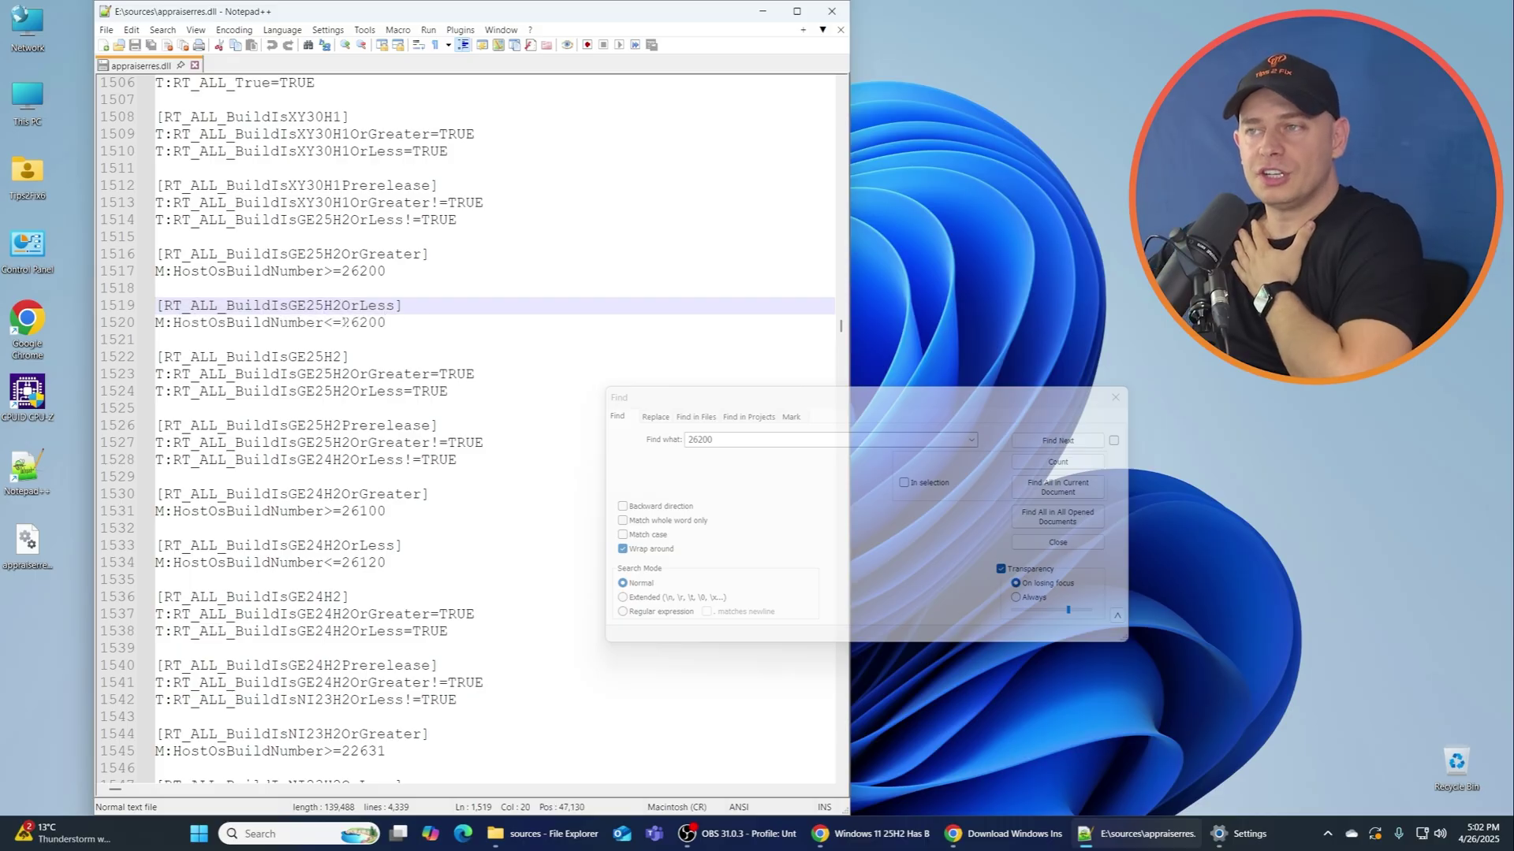
pyautogui.moveTo(344, 322); pyautogui.dragTo(360, 322)
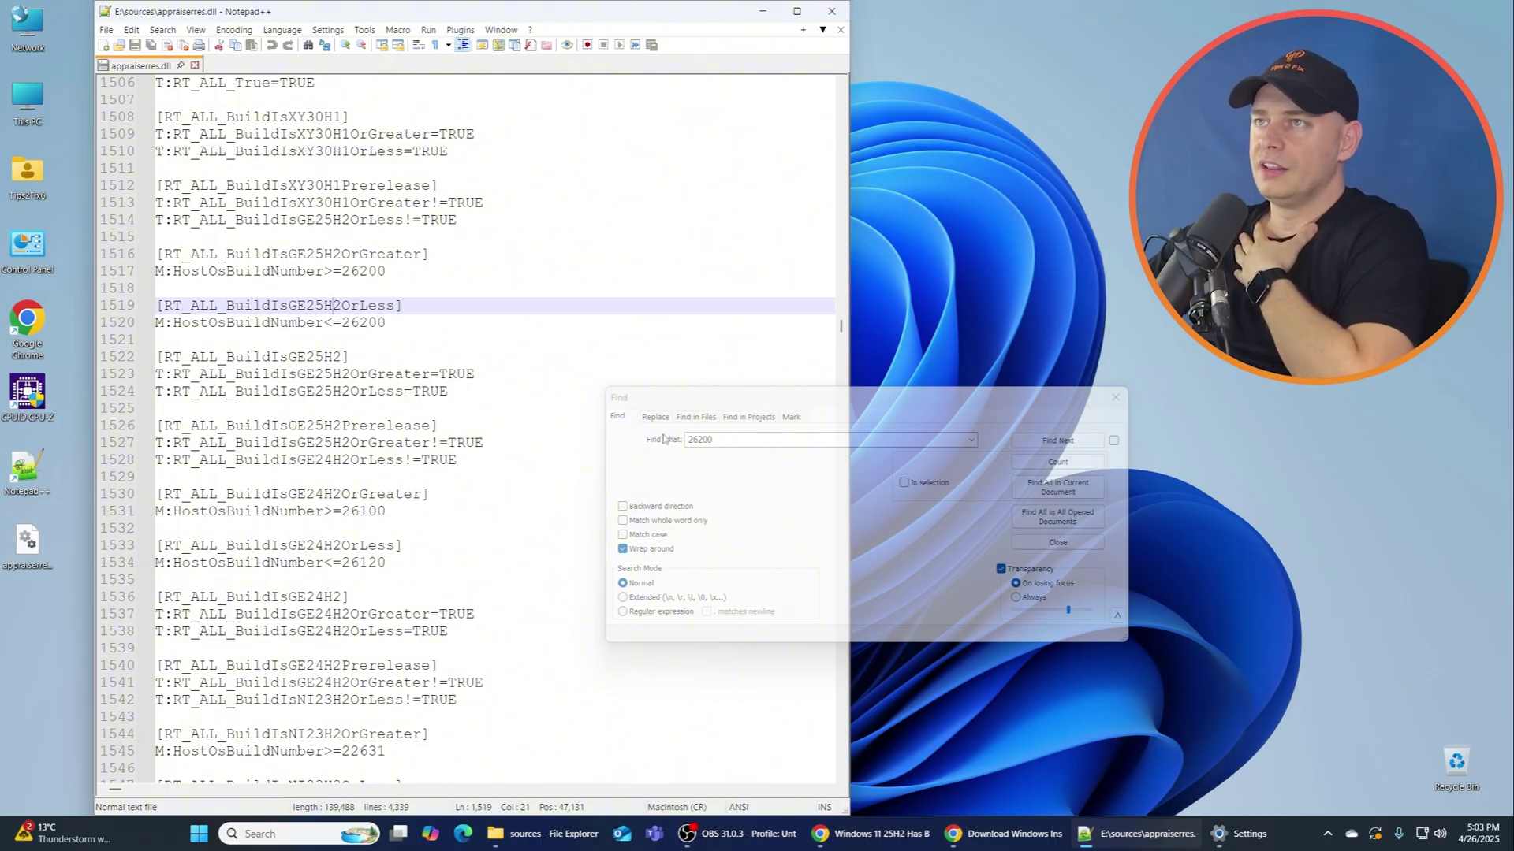
# - Close Notepad++ and mark 'GE' in Google's answer defining GE25H2 as Greater than or Equal to 25H2
pyautogui.click(831, 11)
pyautogui.moveTo(249, 392)
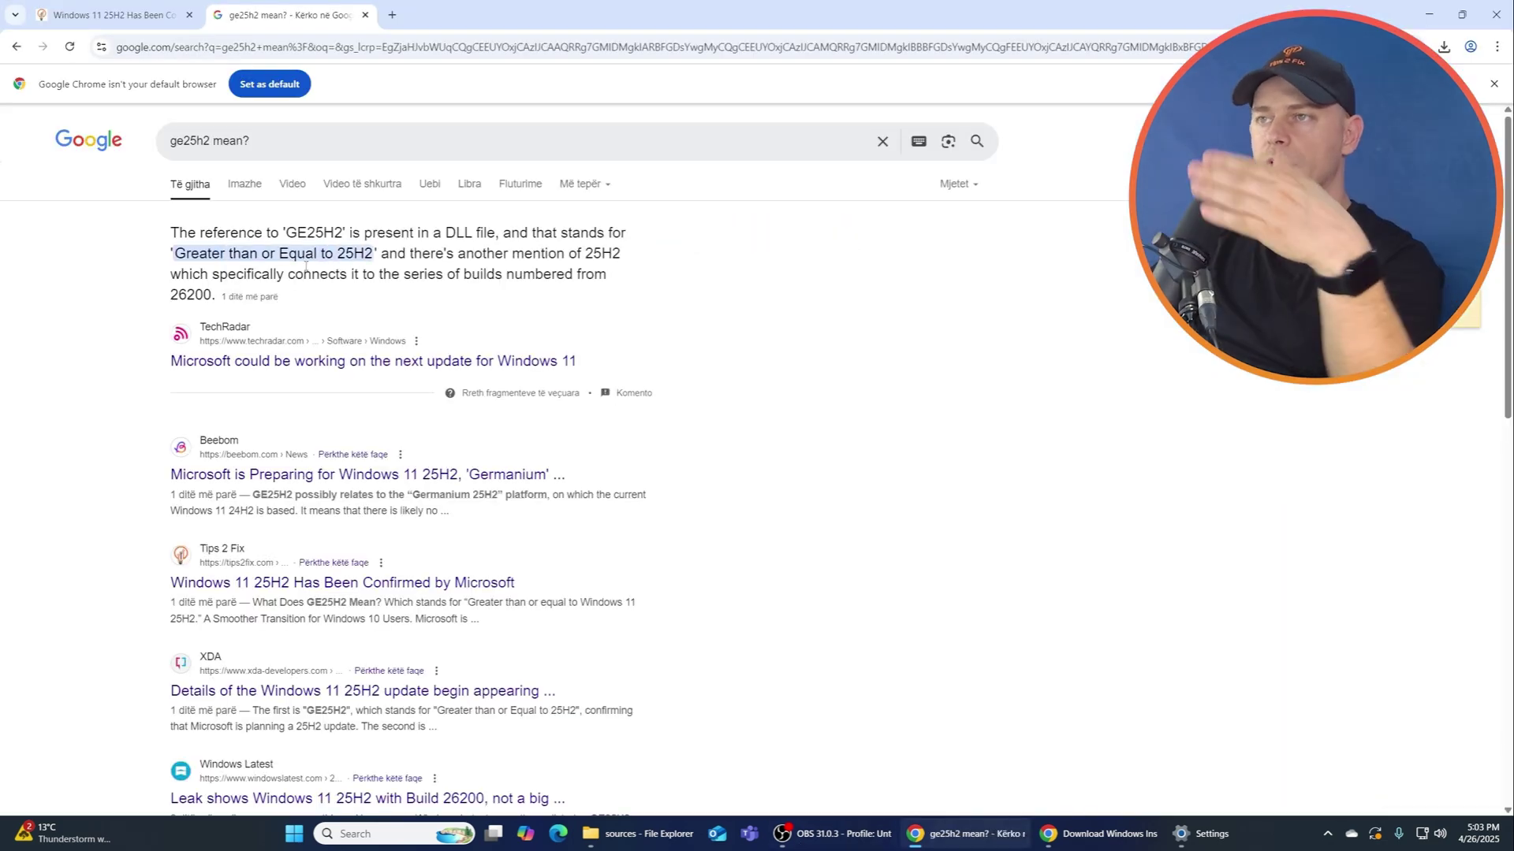
pyautogui.moveTo(285, 234); pyautogui.dragTo(308, 234)
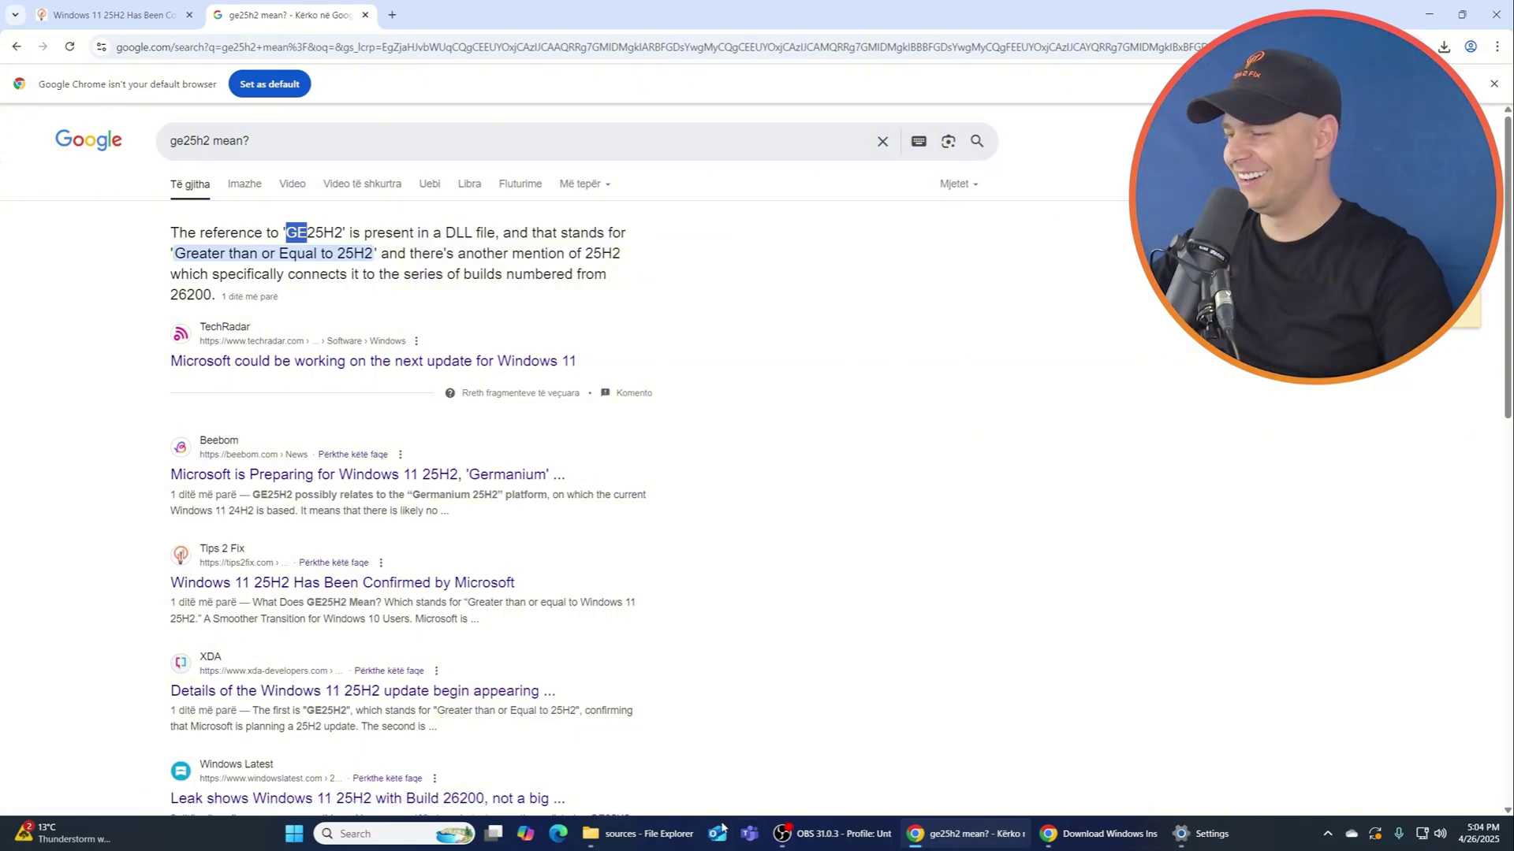
pyautogui.moveTo(1104, 834)
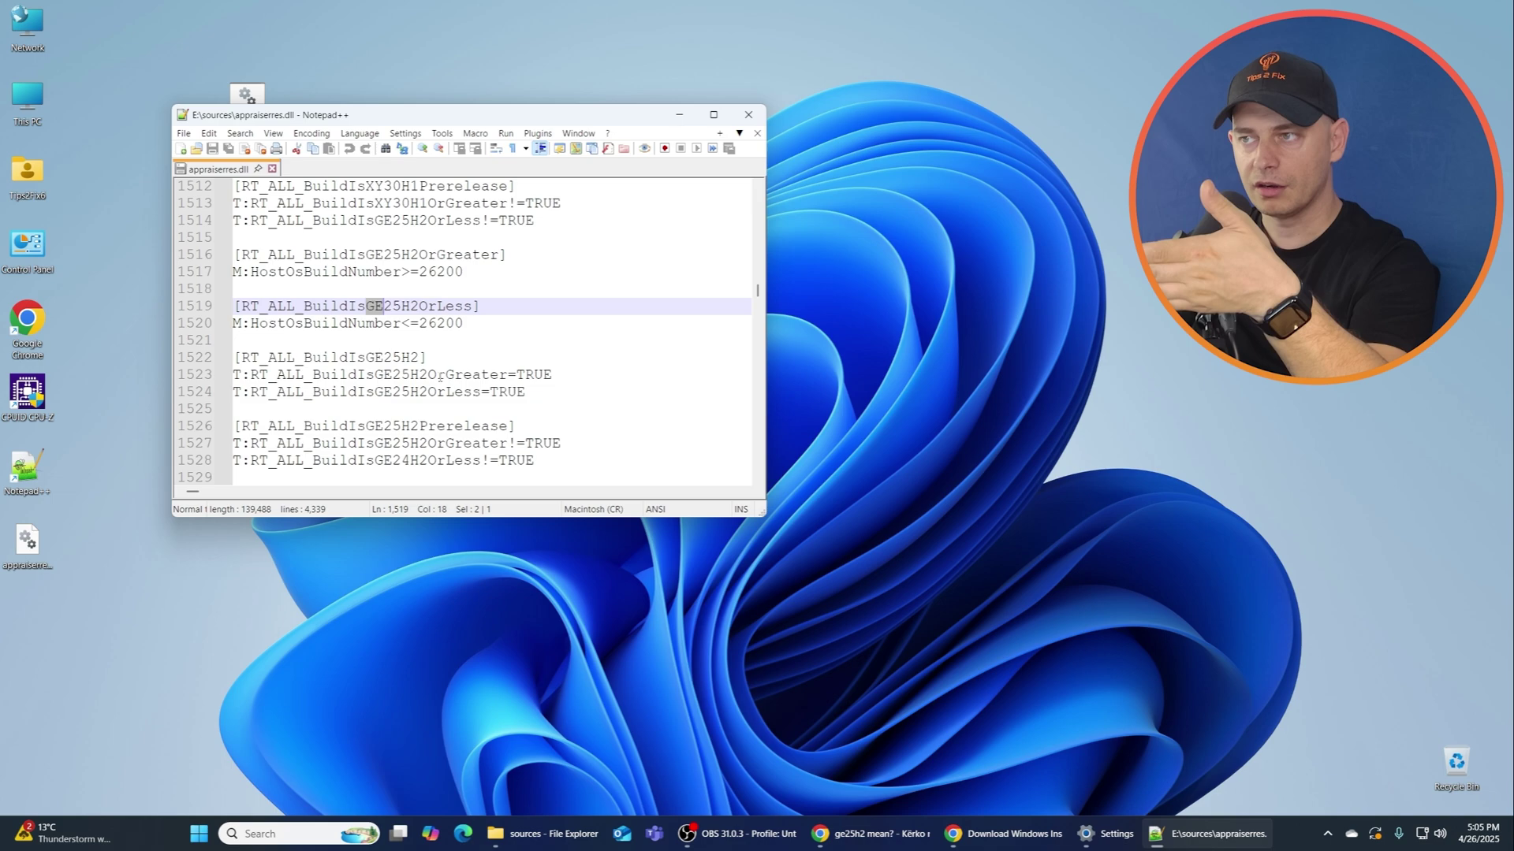
# - Mark OrGreater on line 1523, then select the 26100.1150 Insider folder on the desktop
pyautogui.moveTo(440, 377)
pyautogui.mouseDown()
pyautogui.moveTo(504, 376)
pyautogui.moveTo(437, 375)
pyautogui.mouseUp()
pyautogui.click(501, 374)
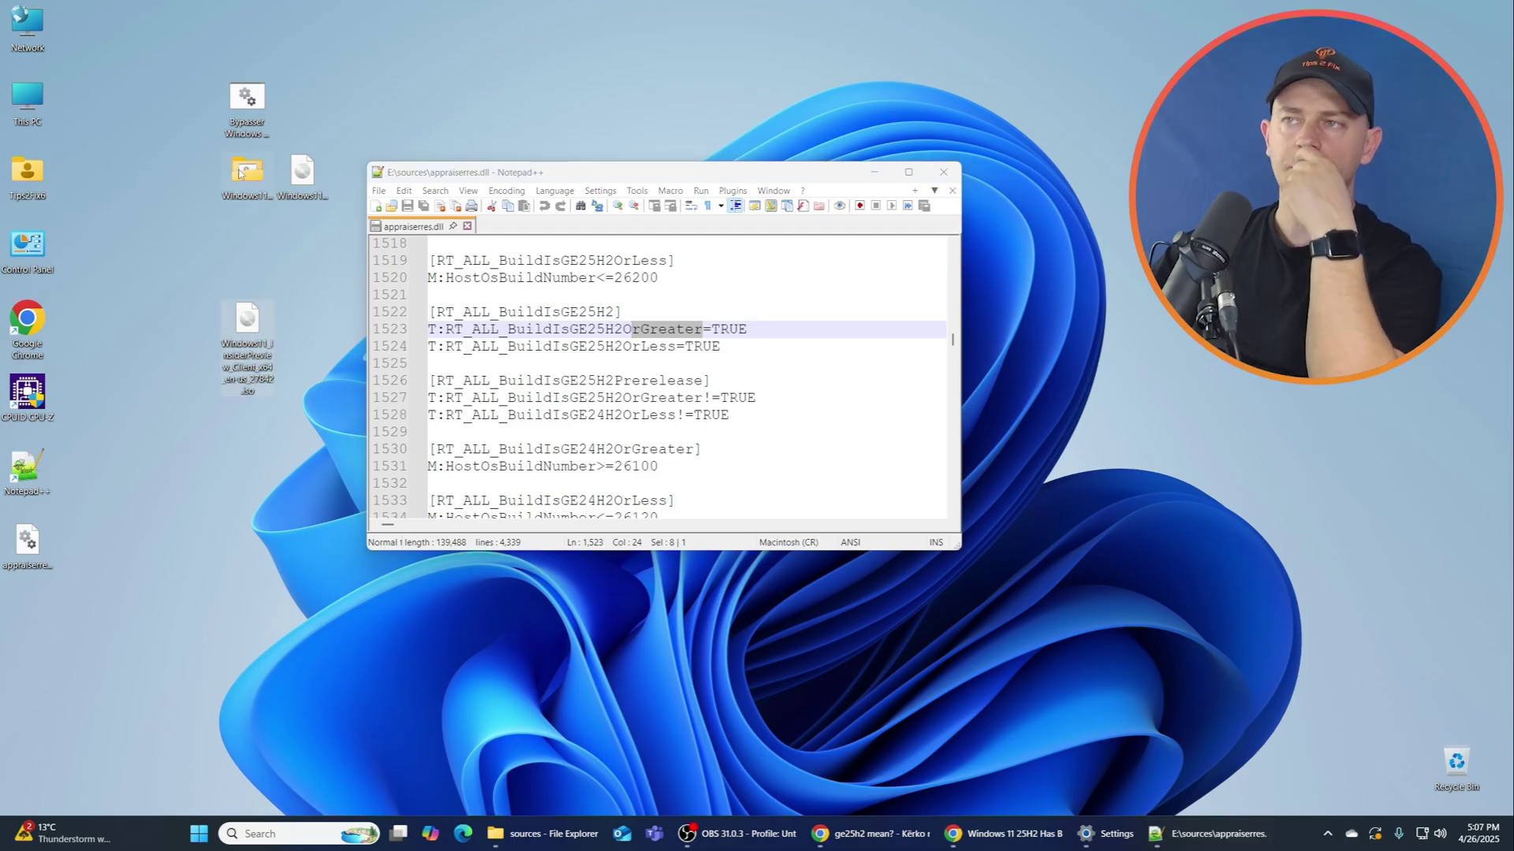
pyautogui.click(286, 183)
pyautogui.click(255, 182)
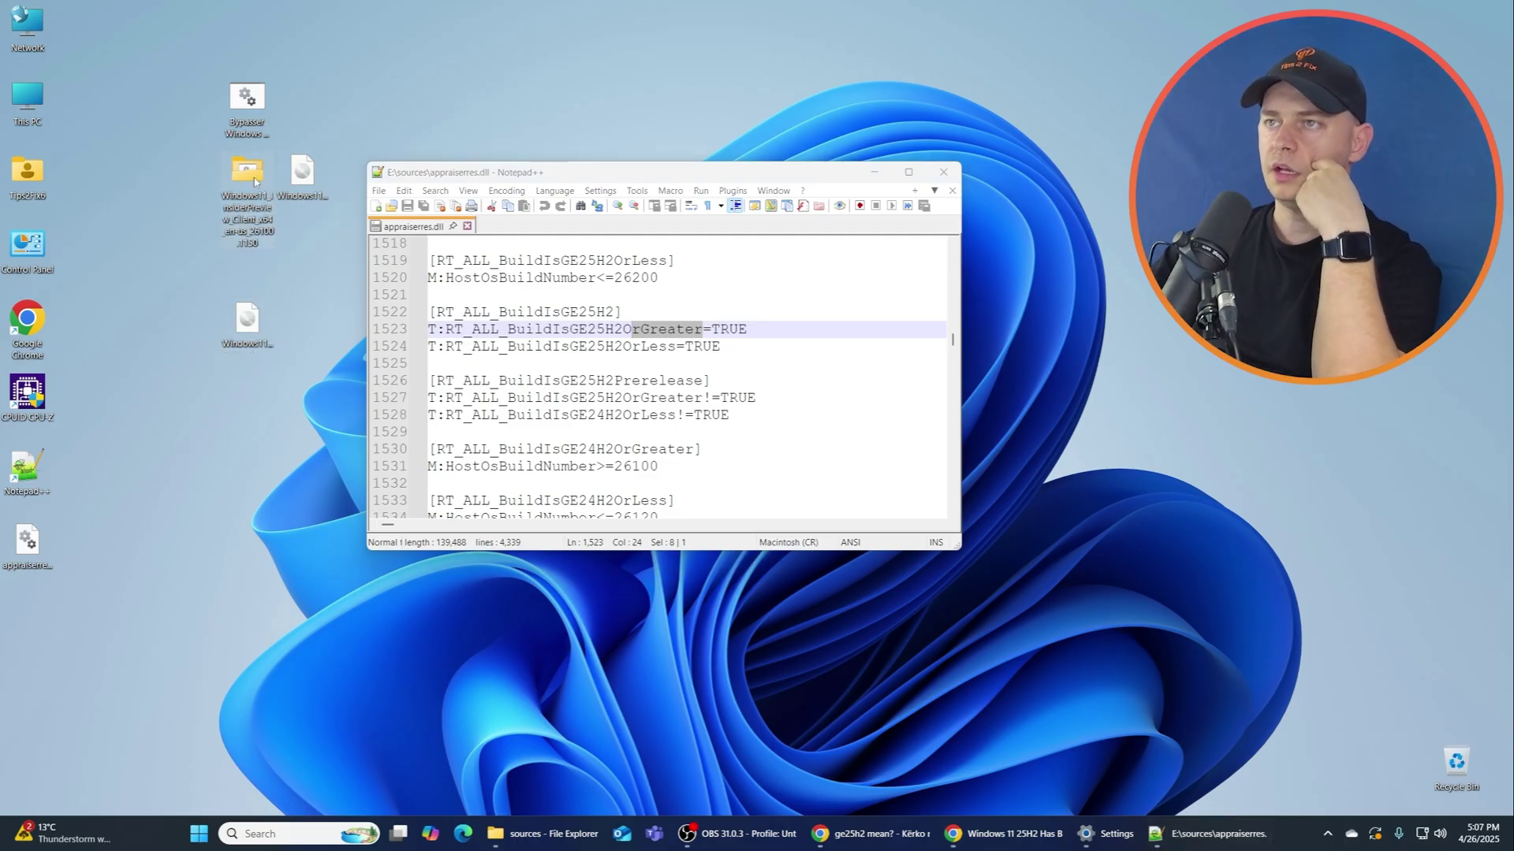
pyautogui.moveTo(253, 242)
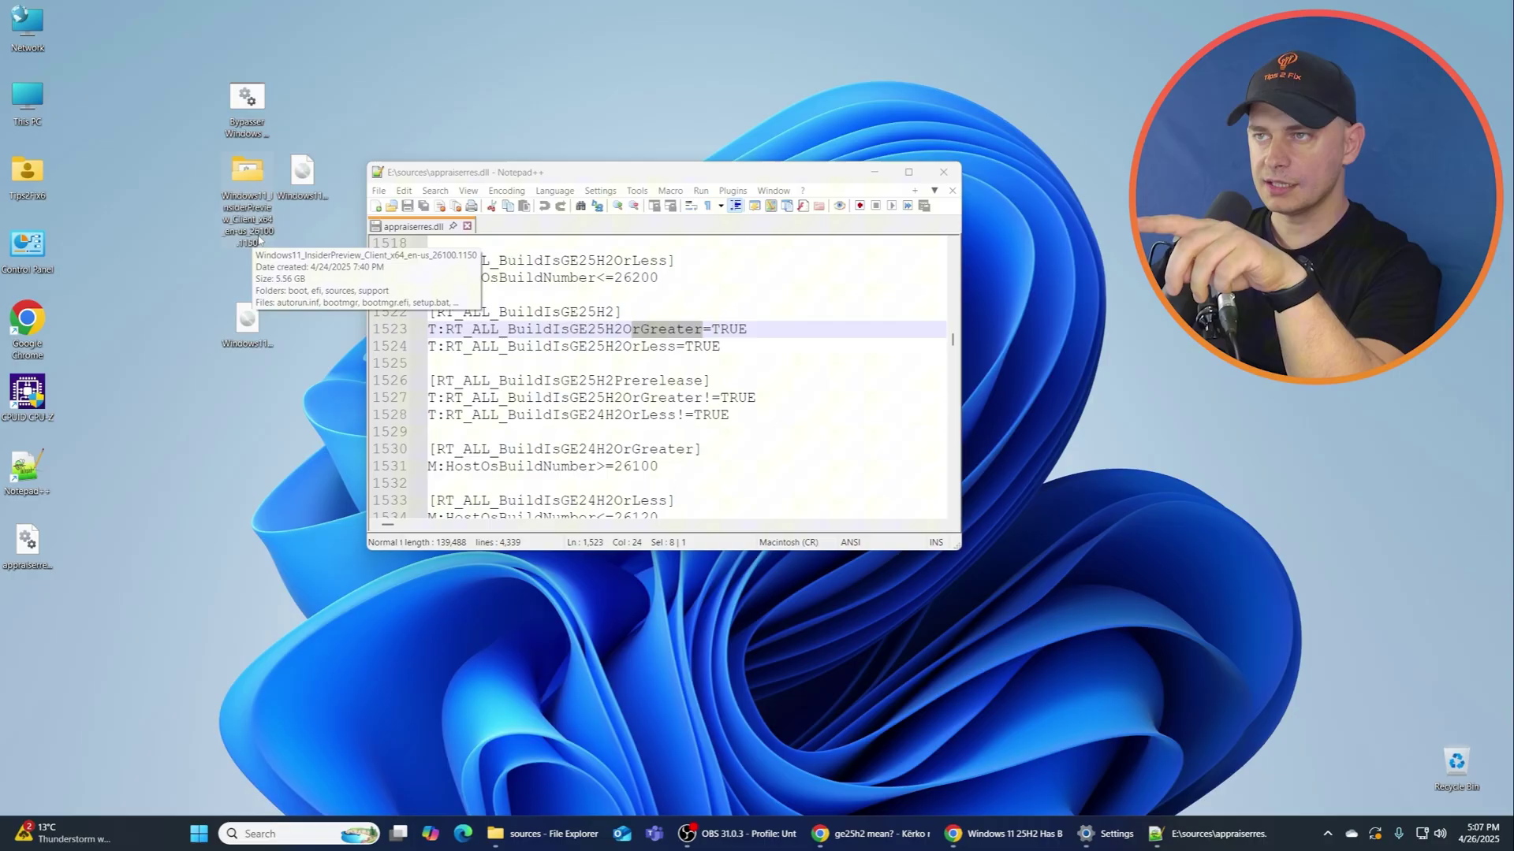
# - Drag appraiserres.dll from the 26100.1150 sources folder into Notepad++ as a second tab
pyautogui.doubleClick(241, 186)
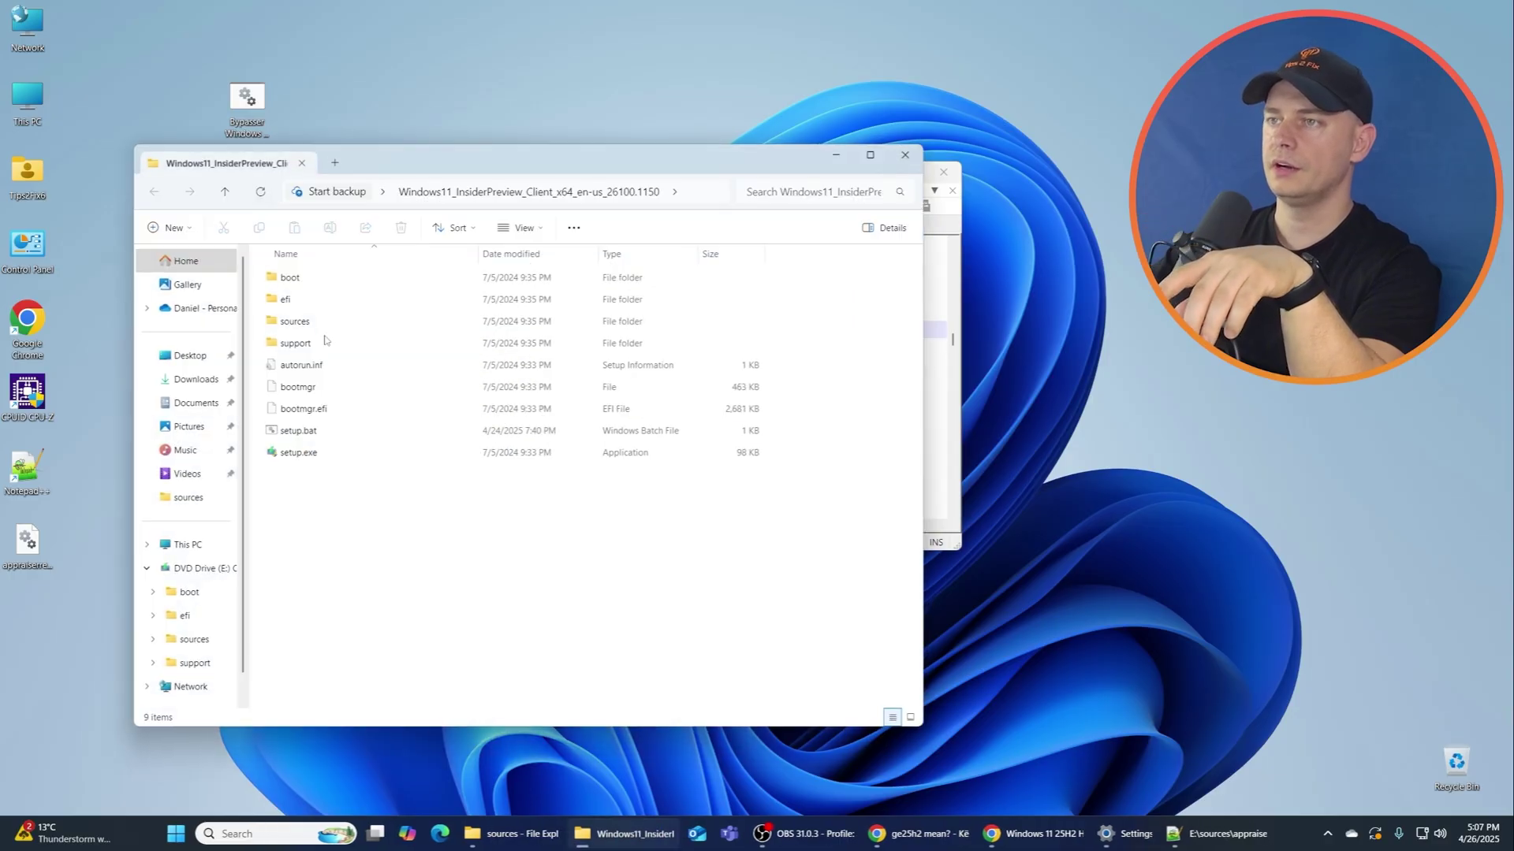
pyautogui.doubleClick(300, 330)
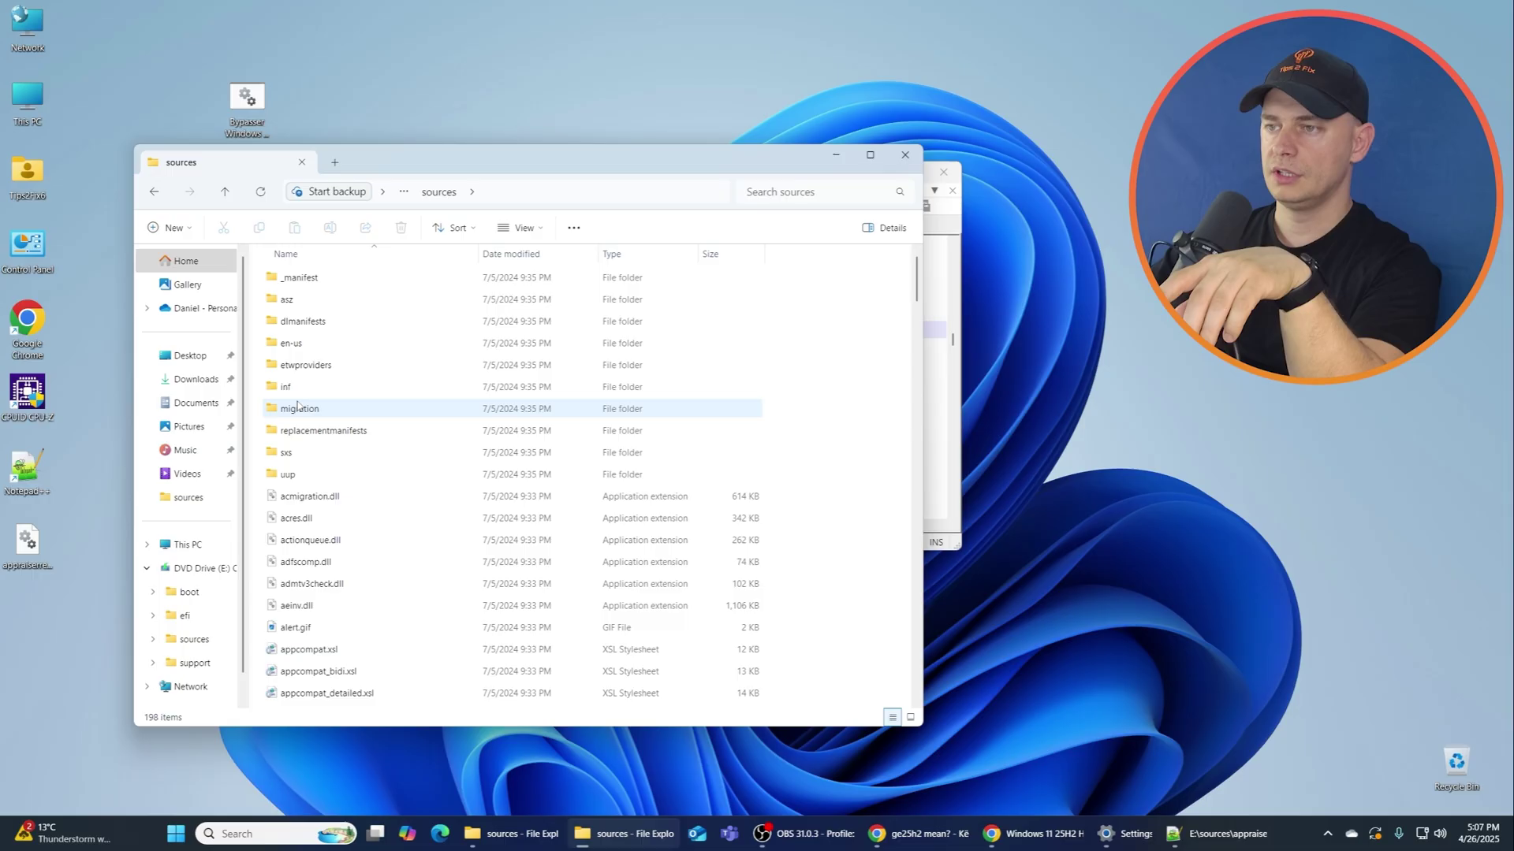
pyautogui.scroll(-4, 402, 562)
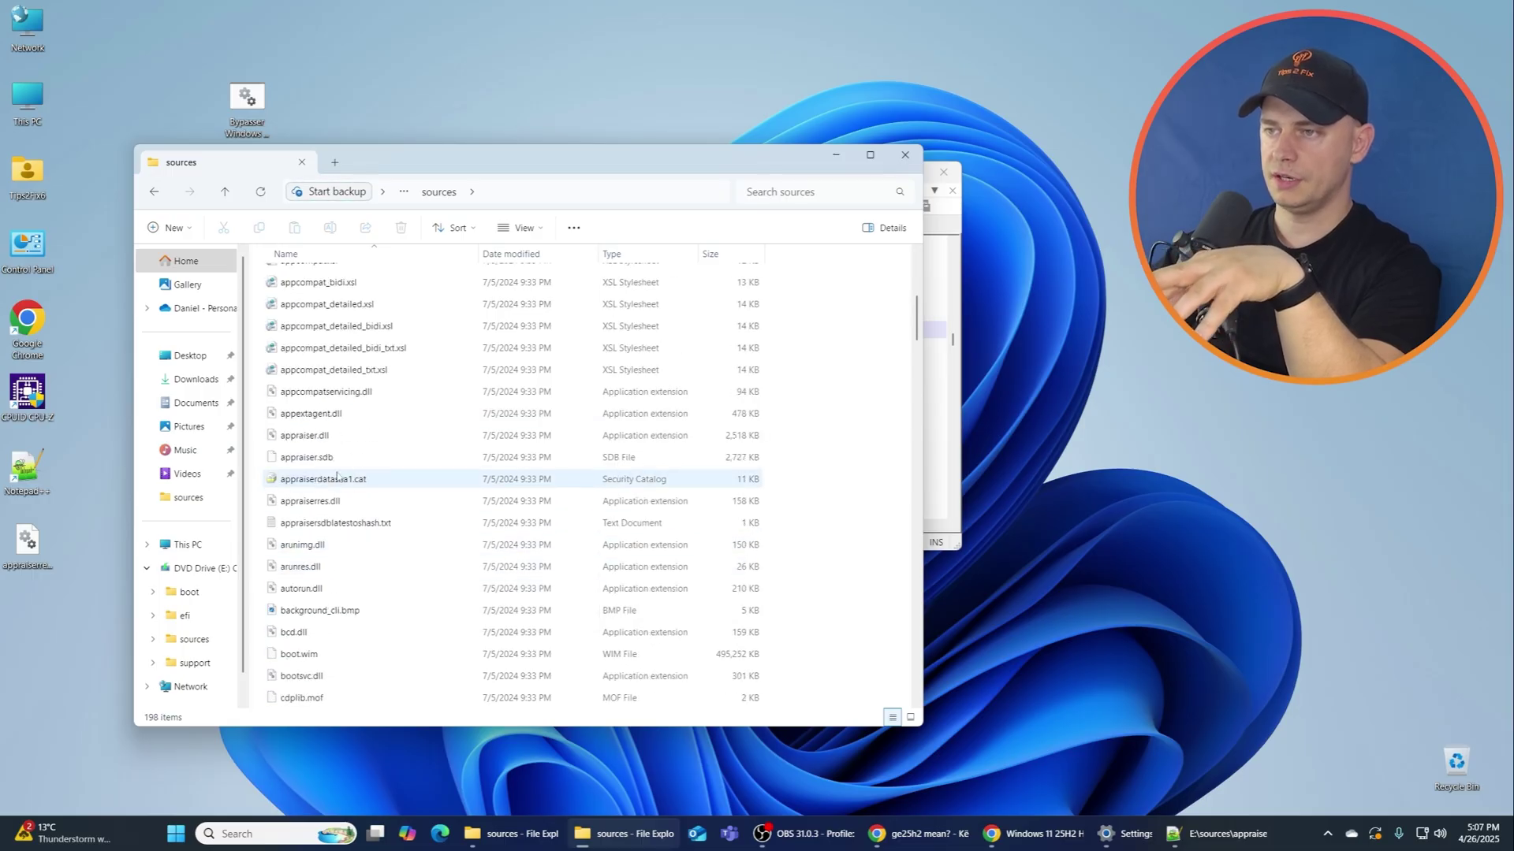
pyautogui.click(313, 503)
pyautogui.moveTo(681, 154); pyautogui.dragTo(741, 337)
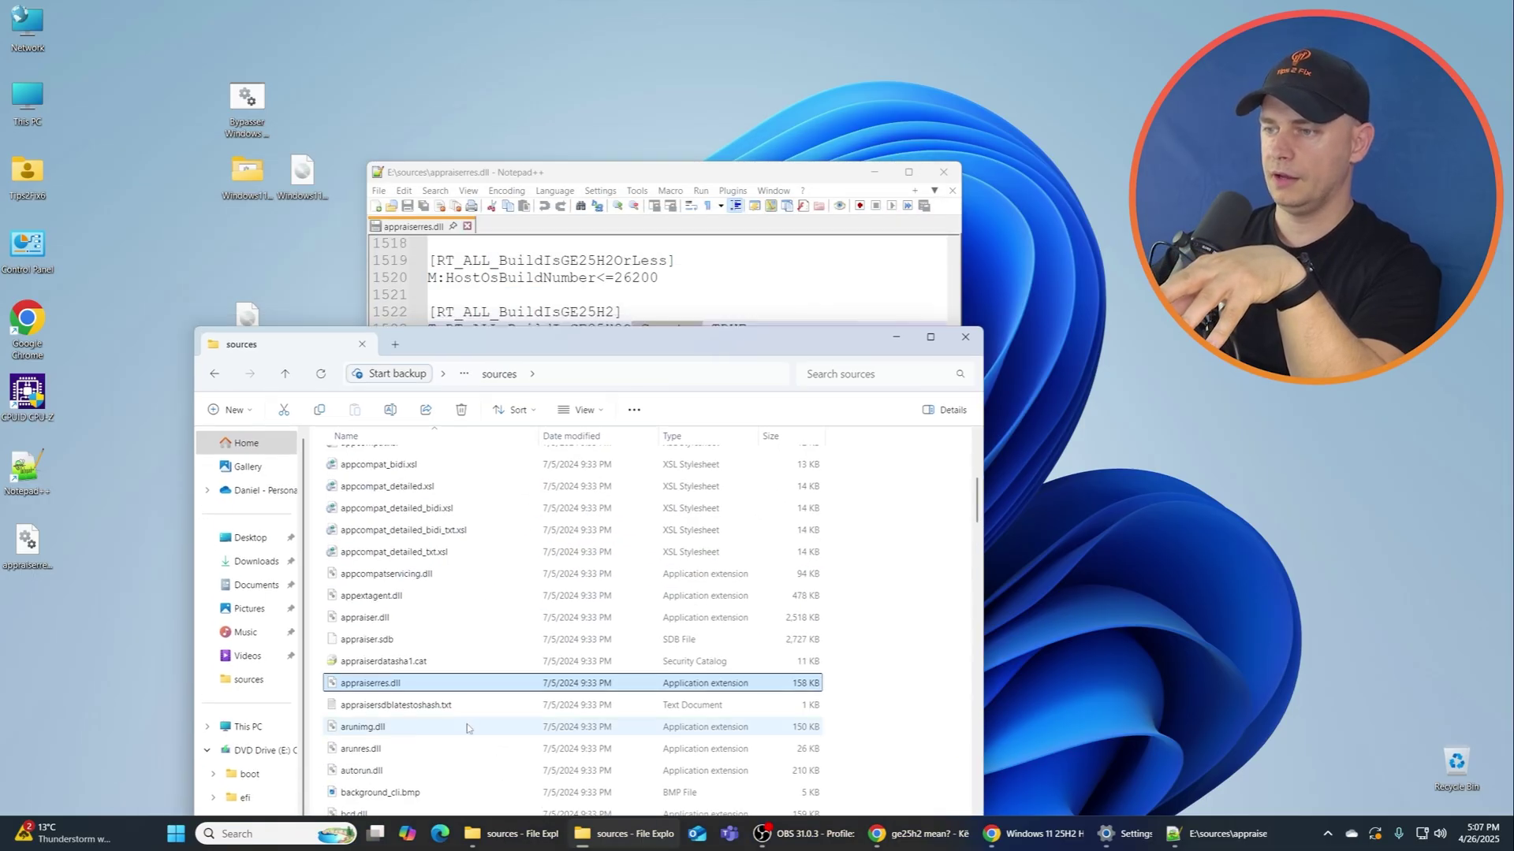
pyautogui.moveTo(350, 694); pyautogui.dragTo(517, 228)
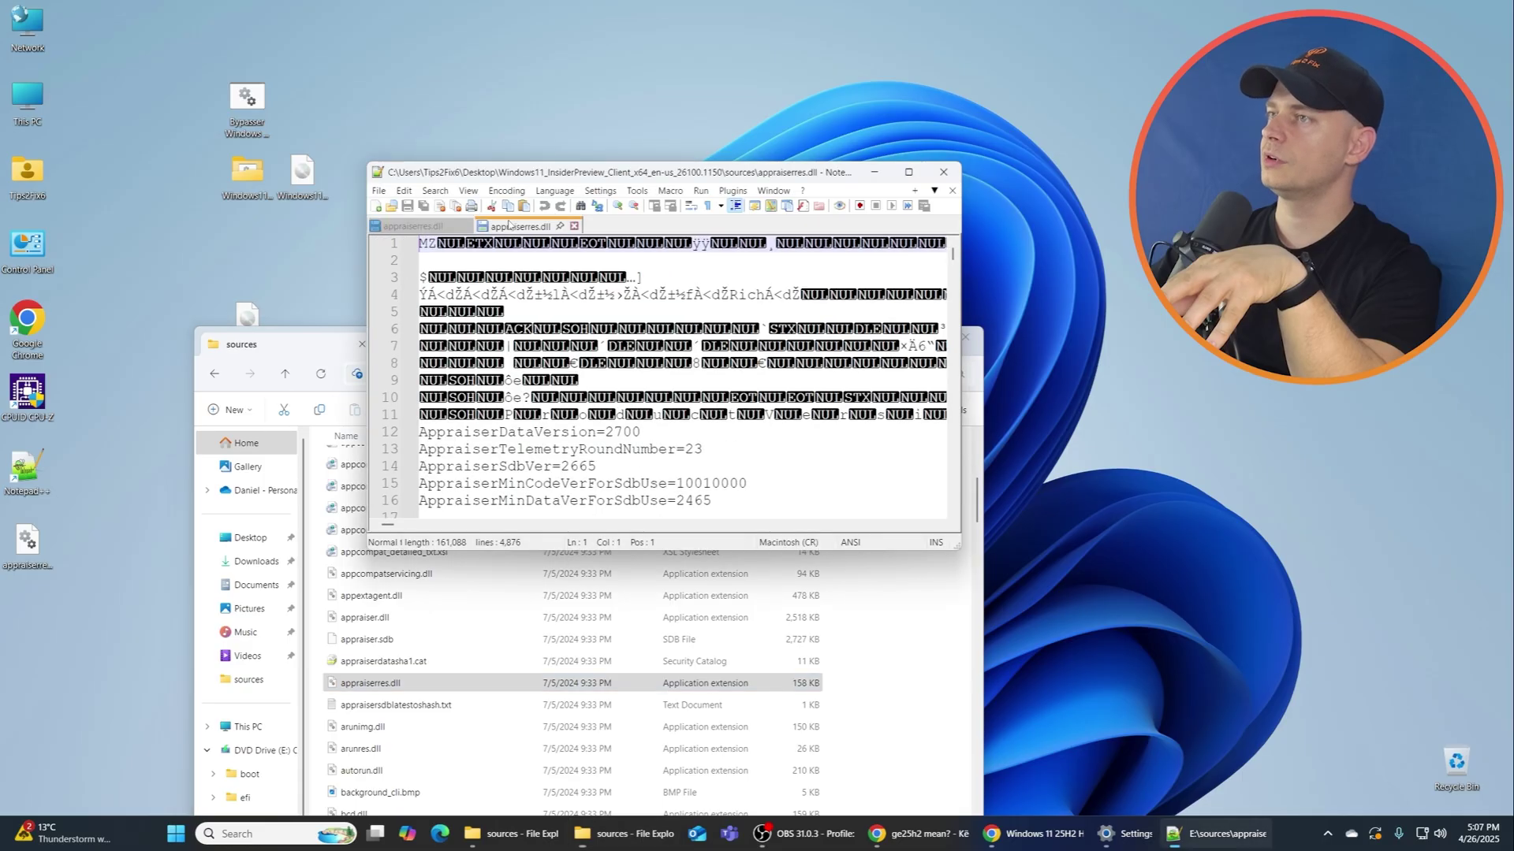
# - Search the older 26100.1150 appraiserres.dll for GE25H2 from the history, finding no match
pyautogui.moveTo(594, 178); pyautogui.dragTo(408, 198)
pyautogui.scroll(-8, 631, 378)
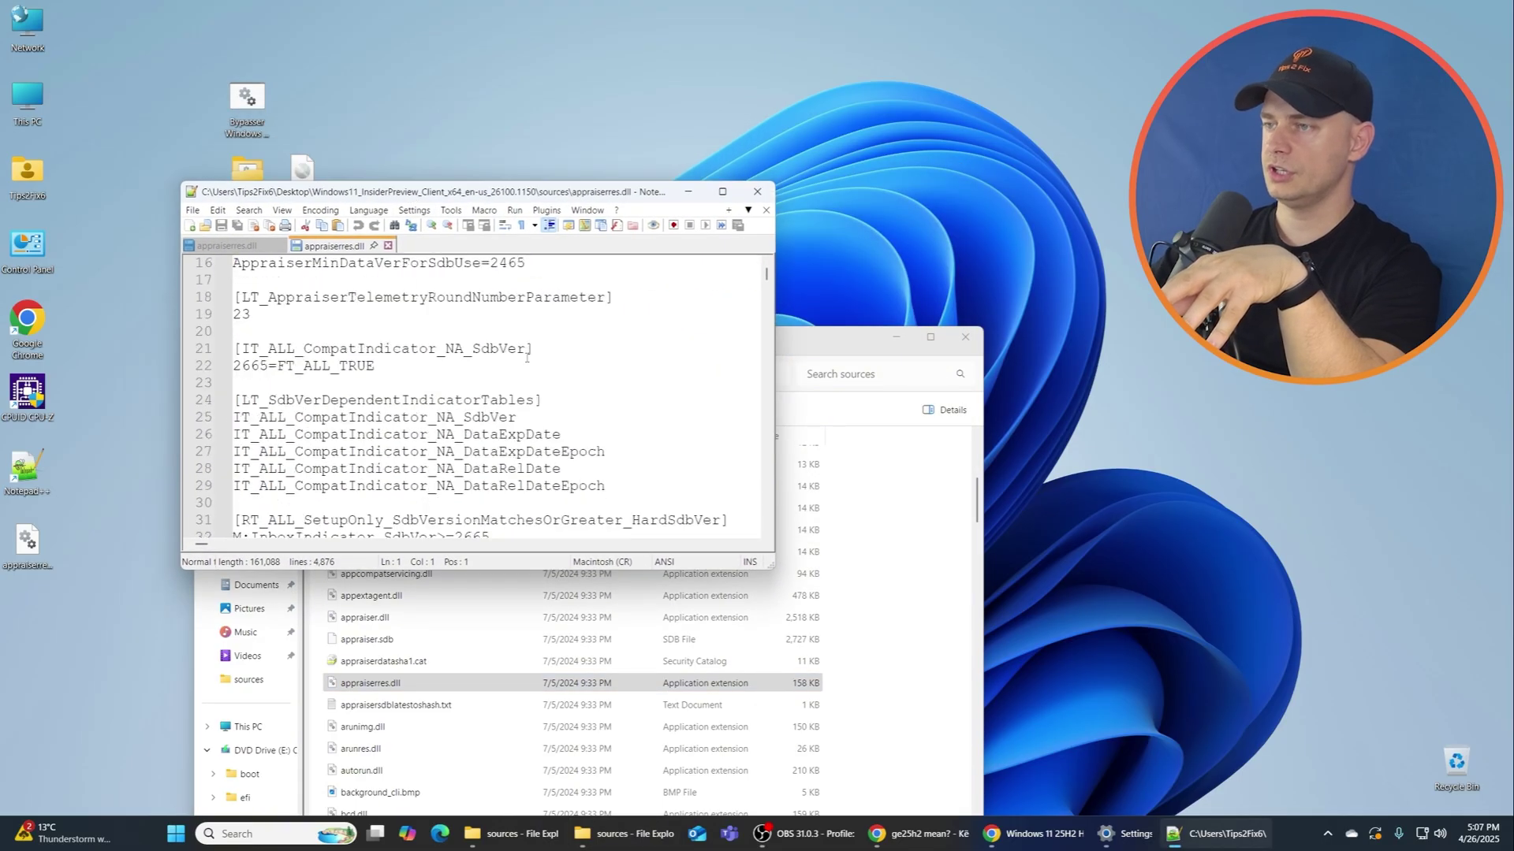
pyautogui.scroll(-3, 812, 471)
pyautogui.scroll(-2, 630, 354)
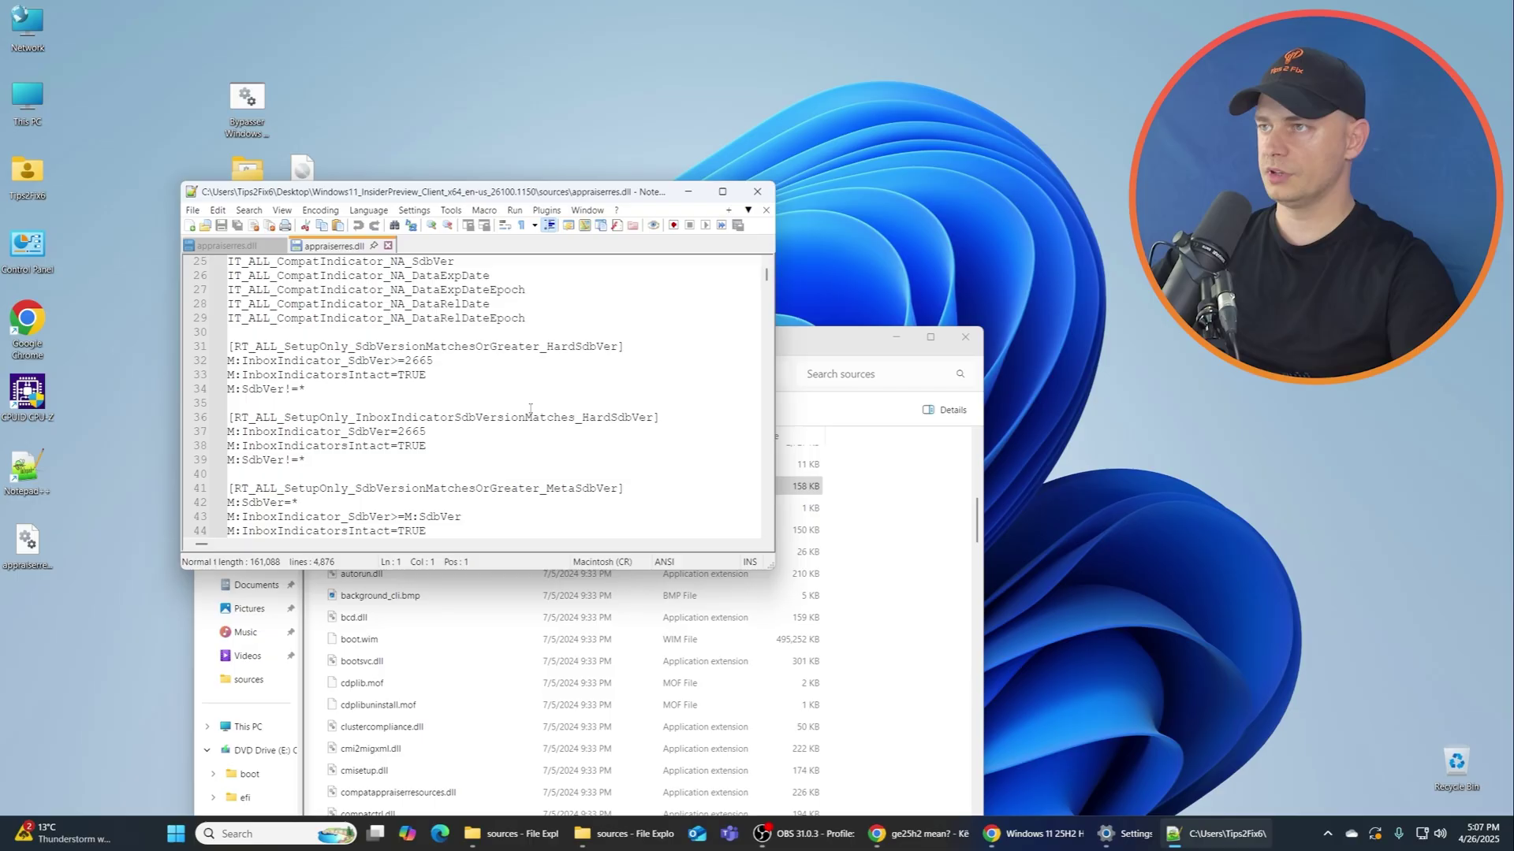
pyautogui.hotkey('ctrl', 'f')
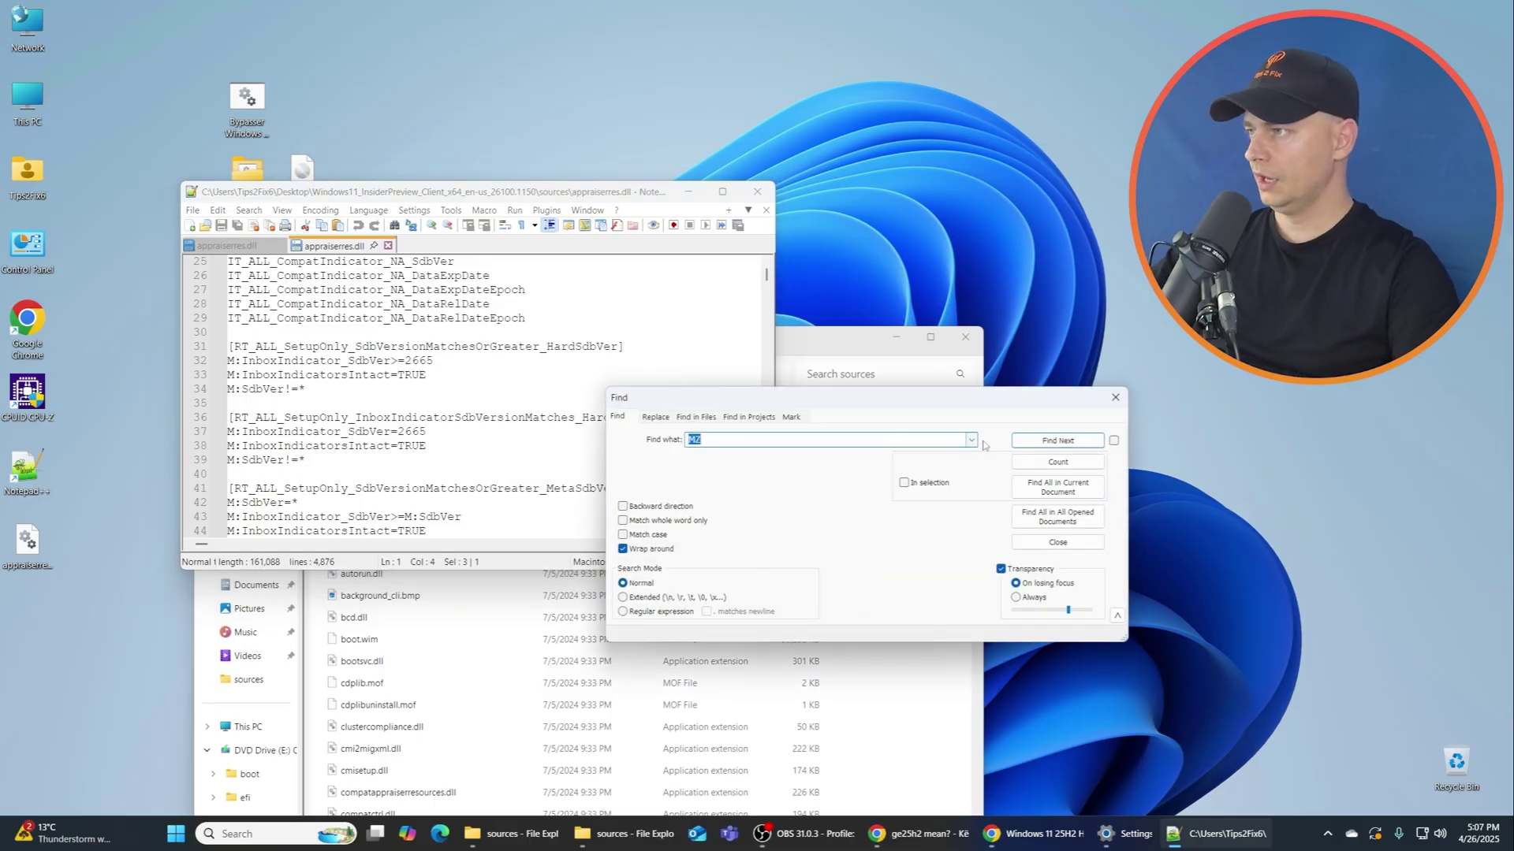
pyautogui.click(971, 440)
pyautogui.click(752, 465)
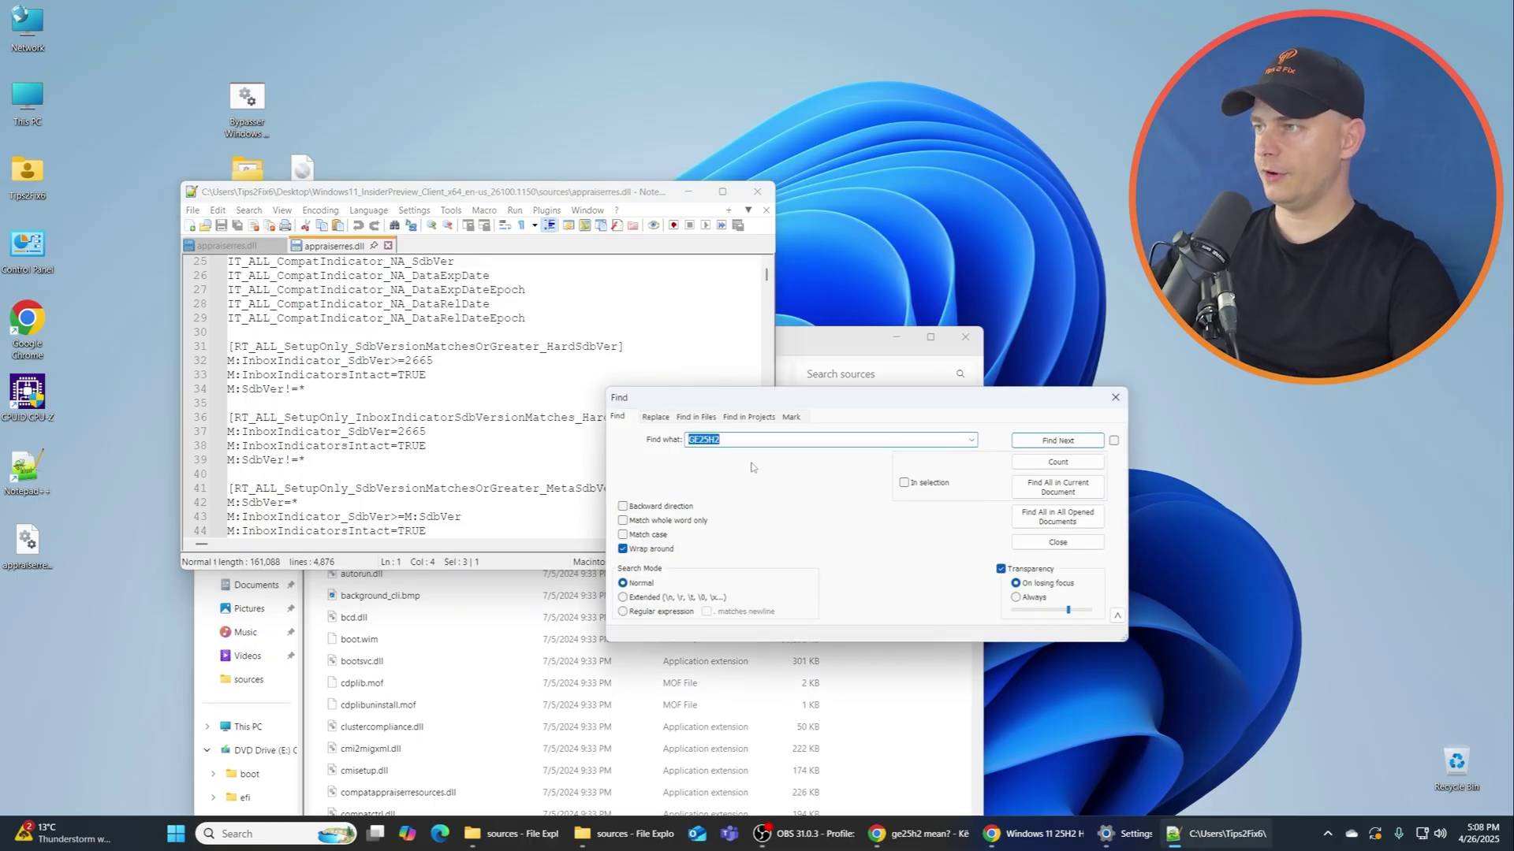
pyautogui.click(1056, 441)
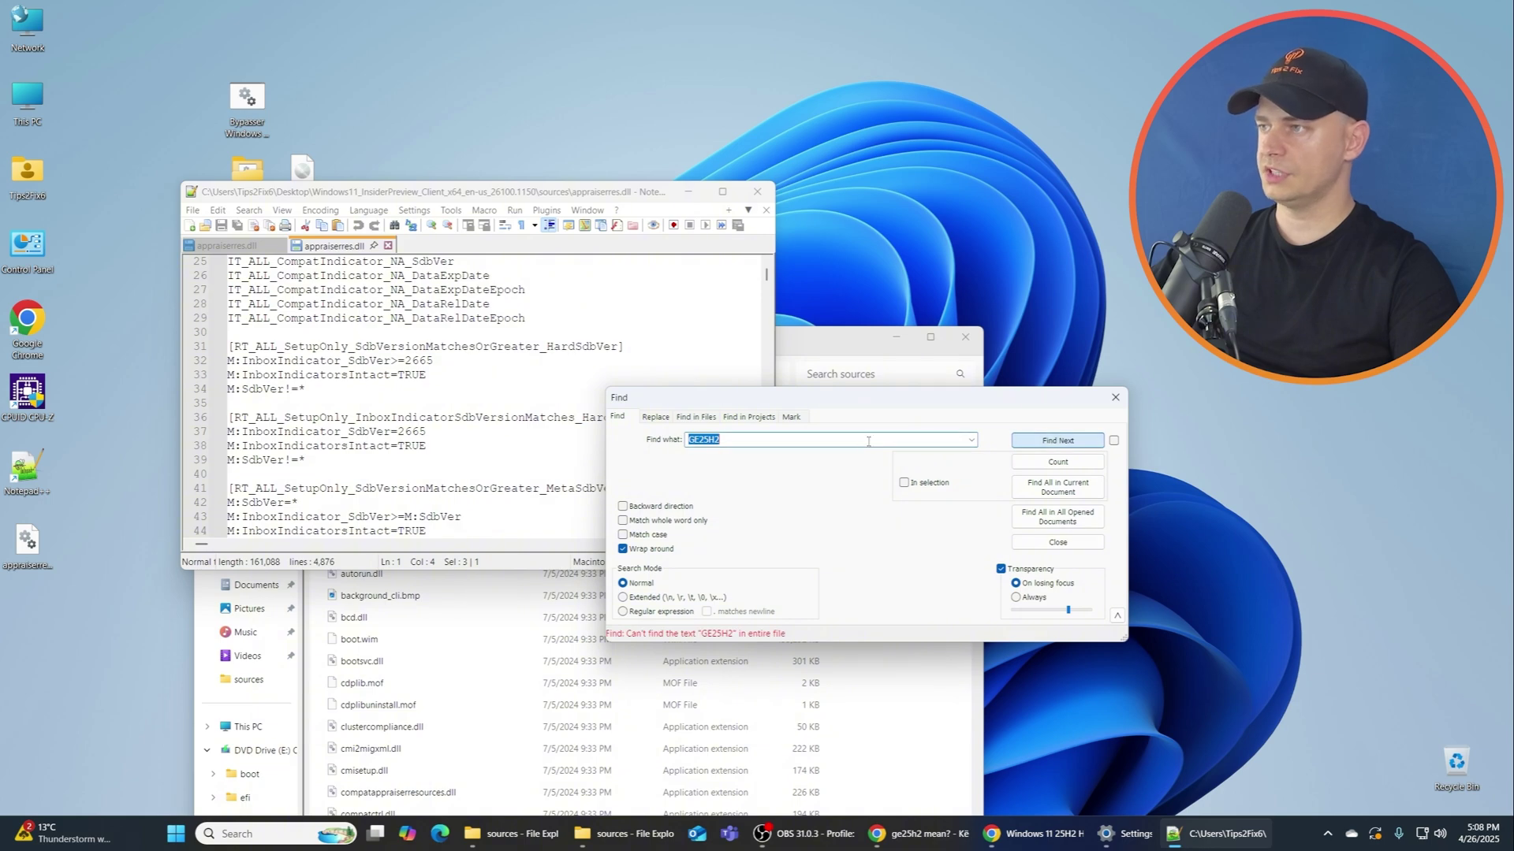
# - Change the search term to GE24H2 and locate its entry on line 1396
pyautogui.click(704, 440)
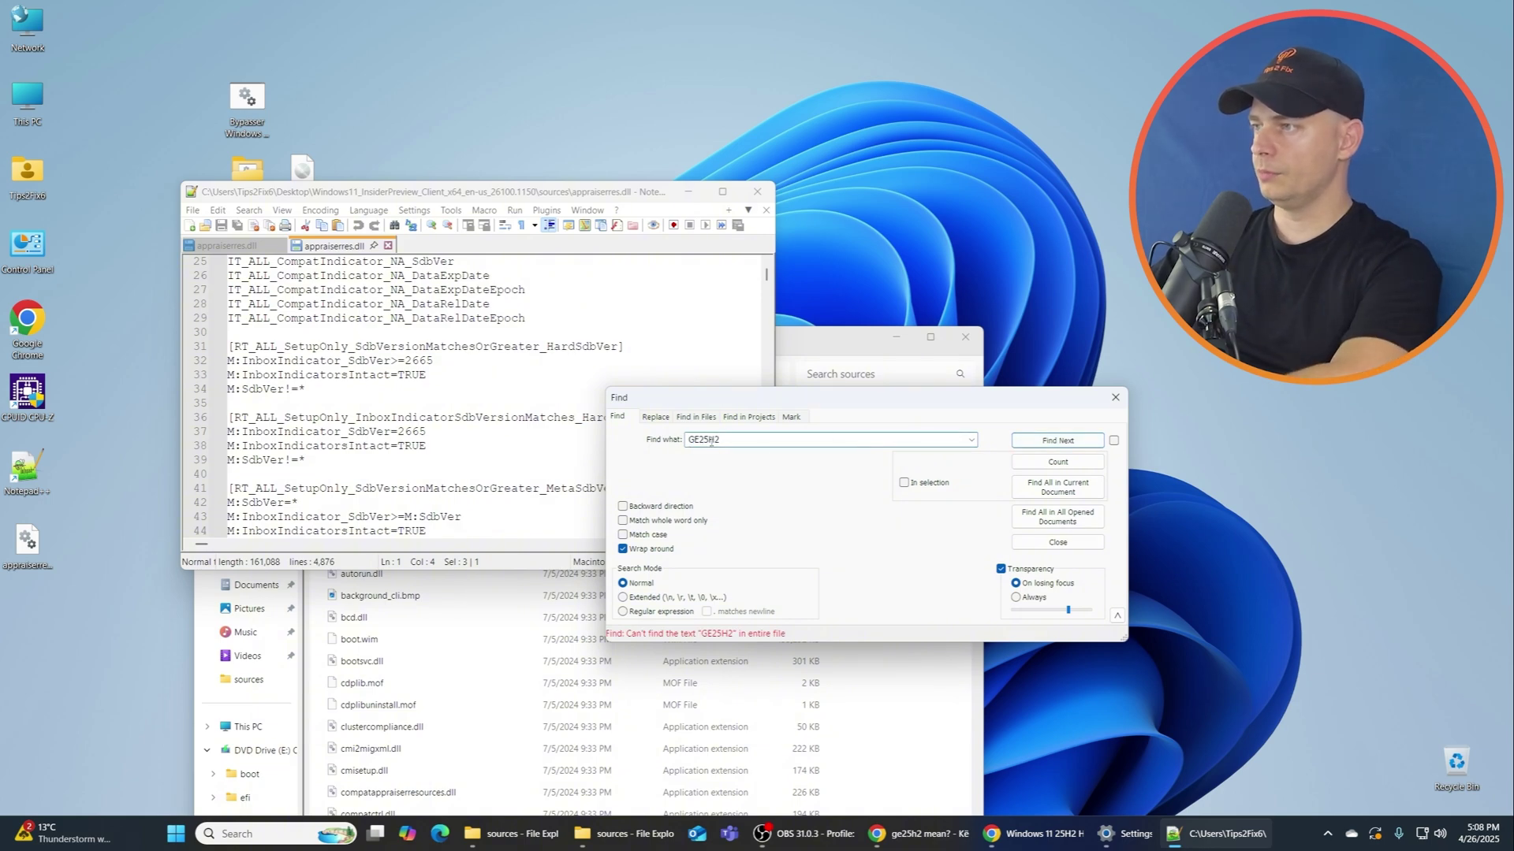
pyautogui.press('BackSpace')
pyautogui.write('4')
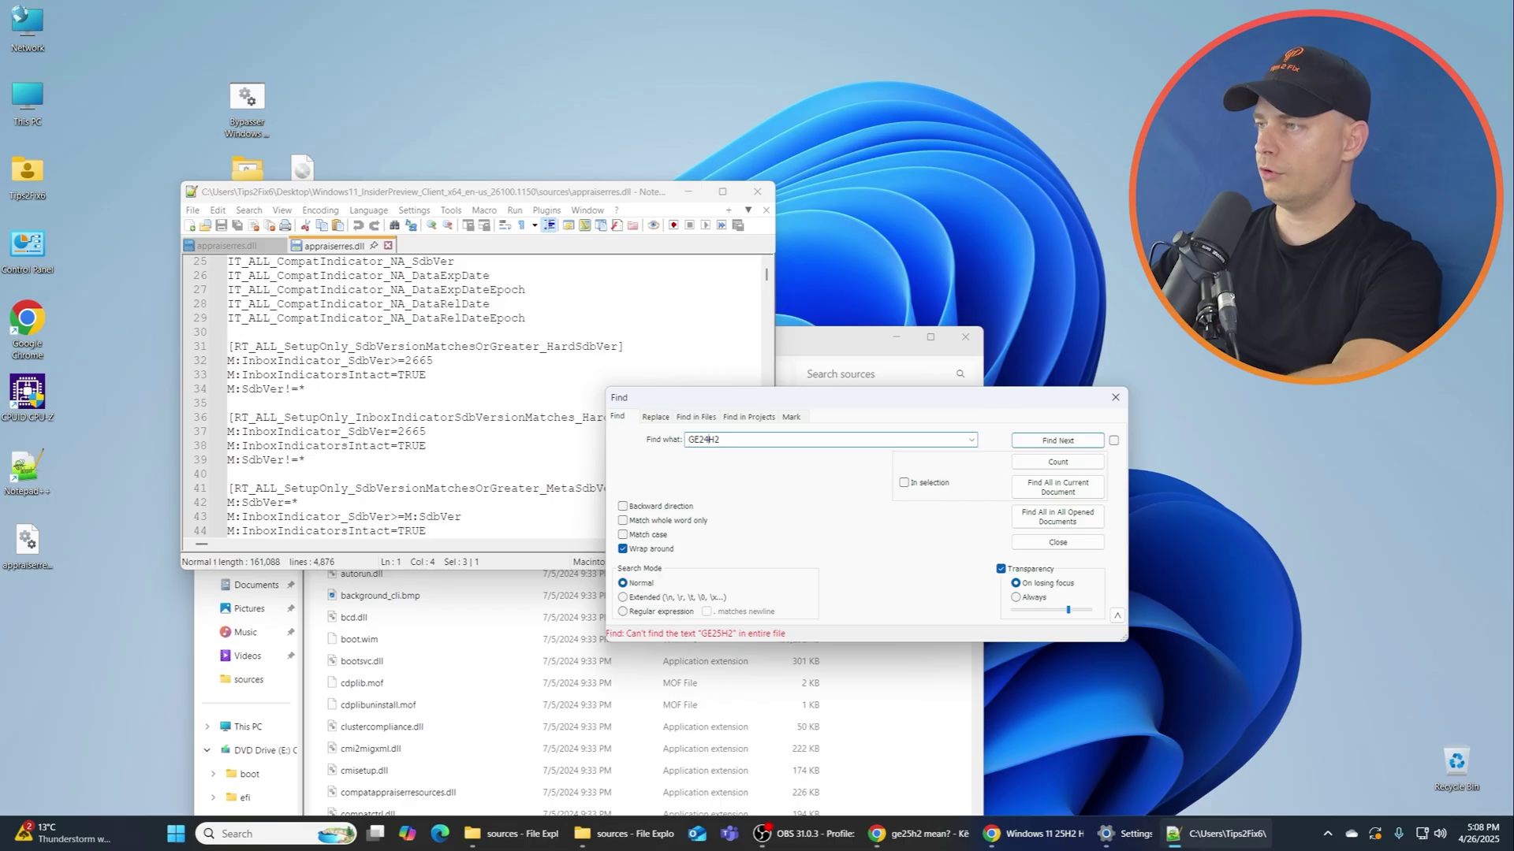
pyautogui.click(1072, 441)
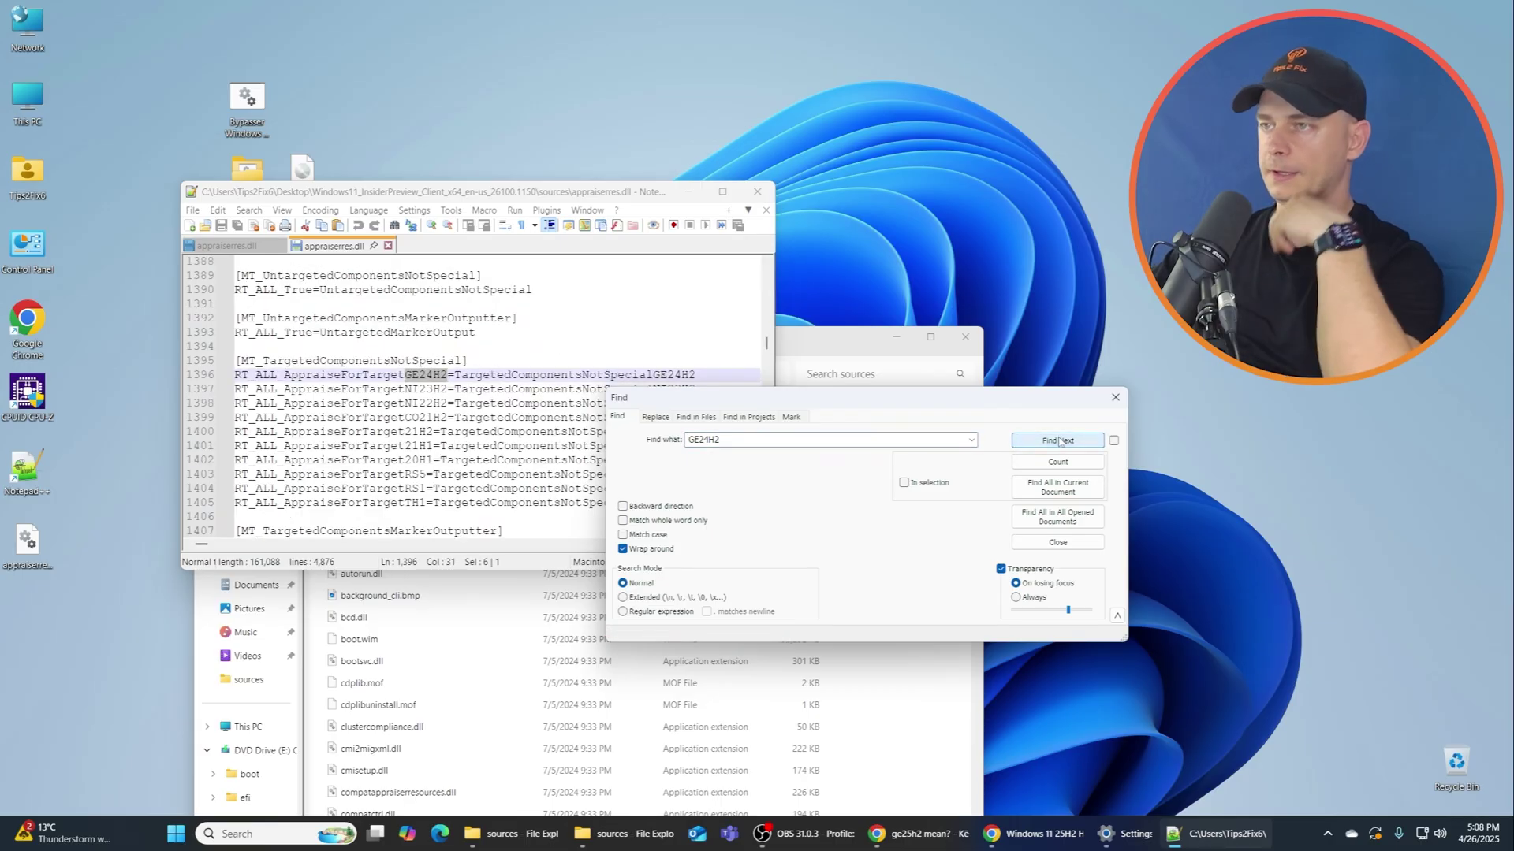
pyautogui.moveTo(710, 399); pyautogui.dragTo(688, 625)
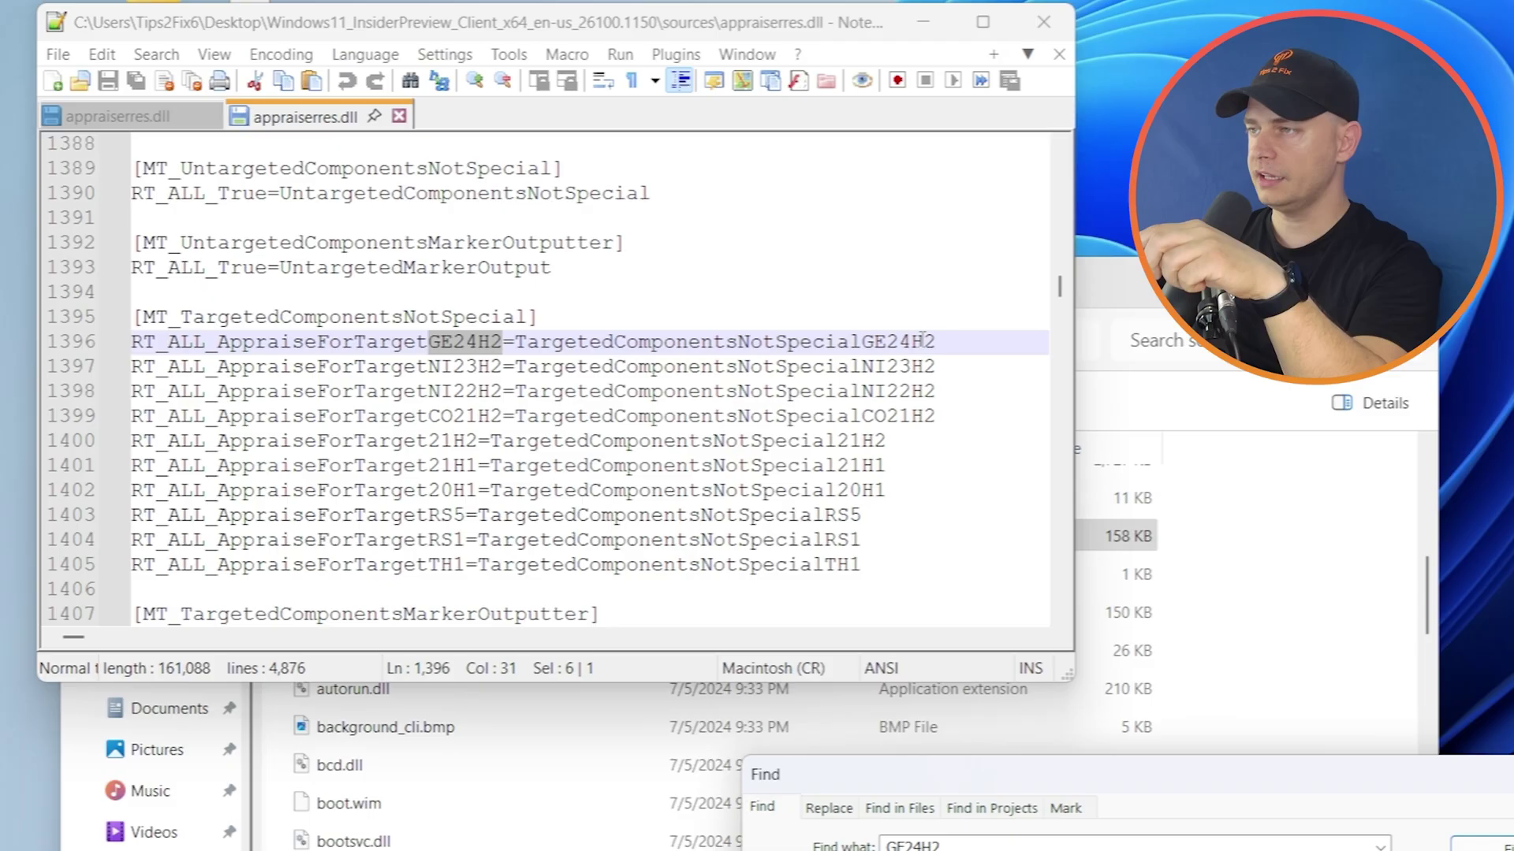
pyautogui.click(937, 342)
pyautogui.moveTo(936, 341); pyautogui.dragTo(875, 343)
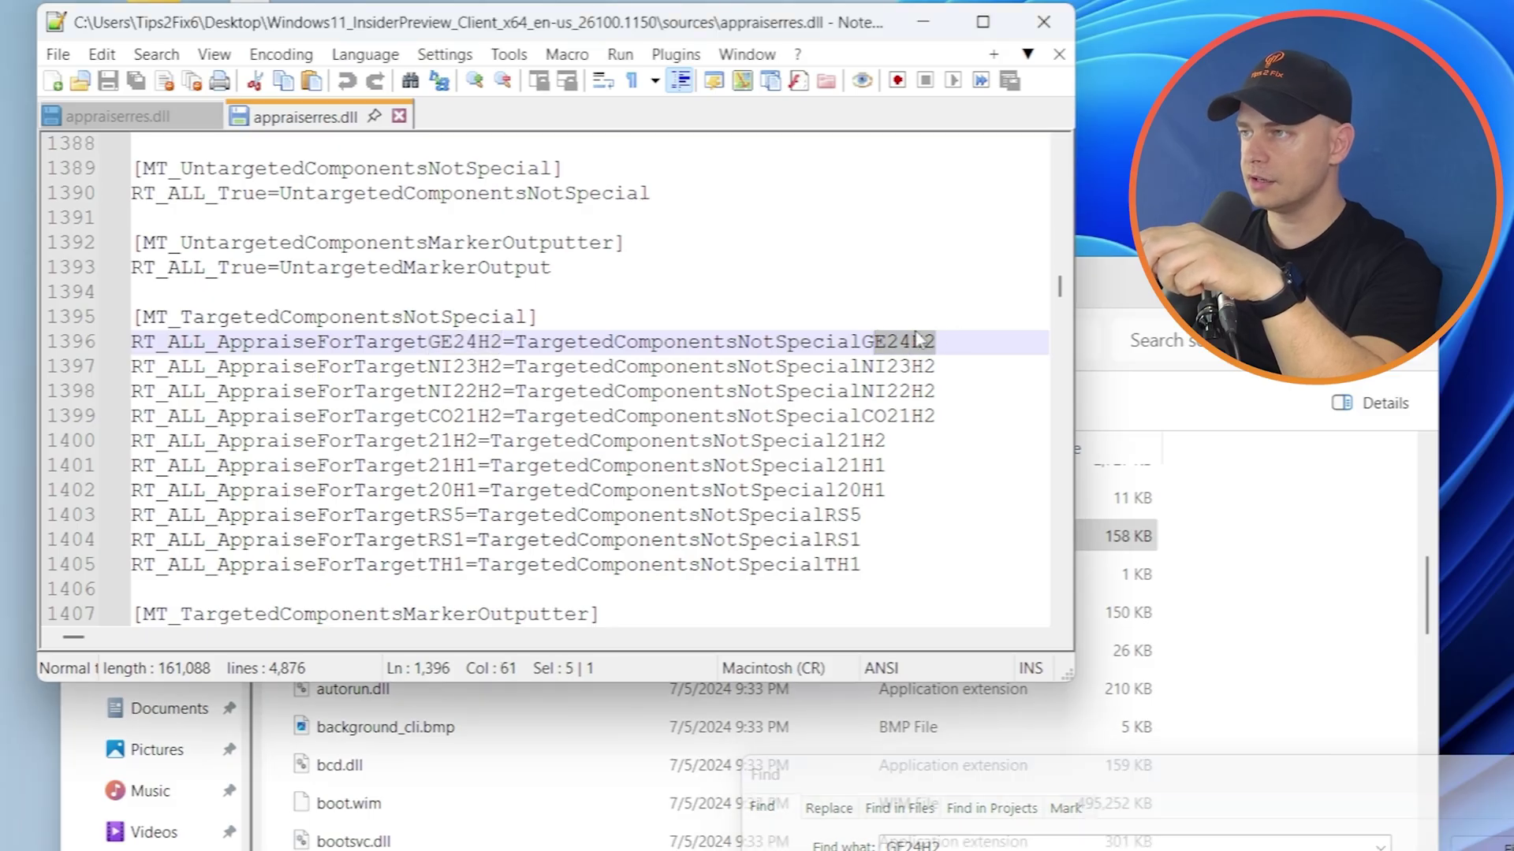
pyautogui.click(979, 341)
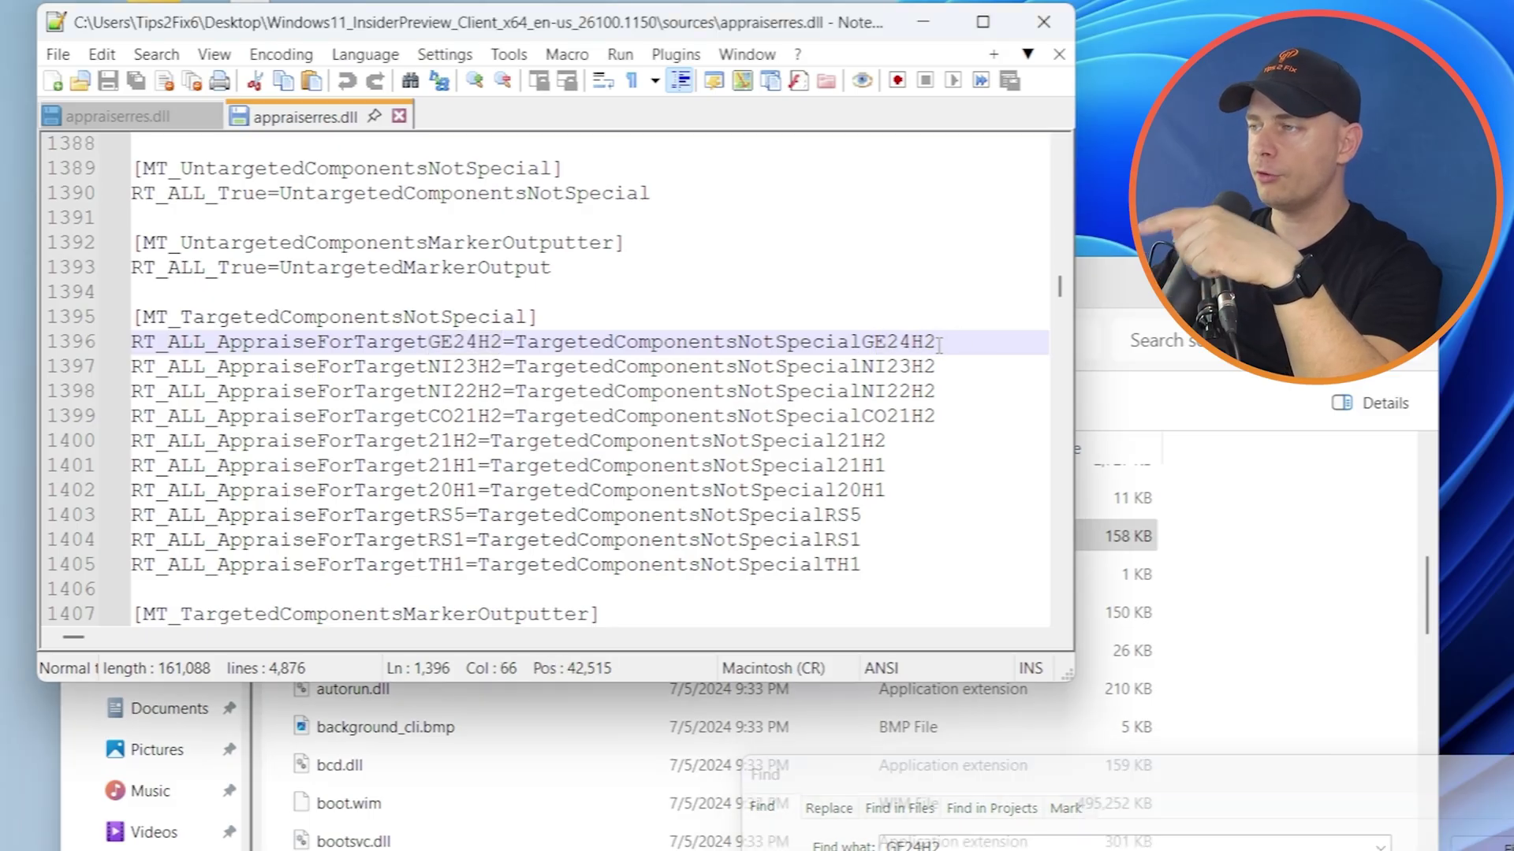